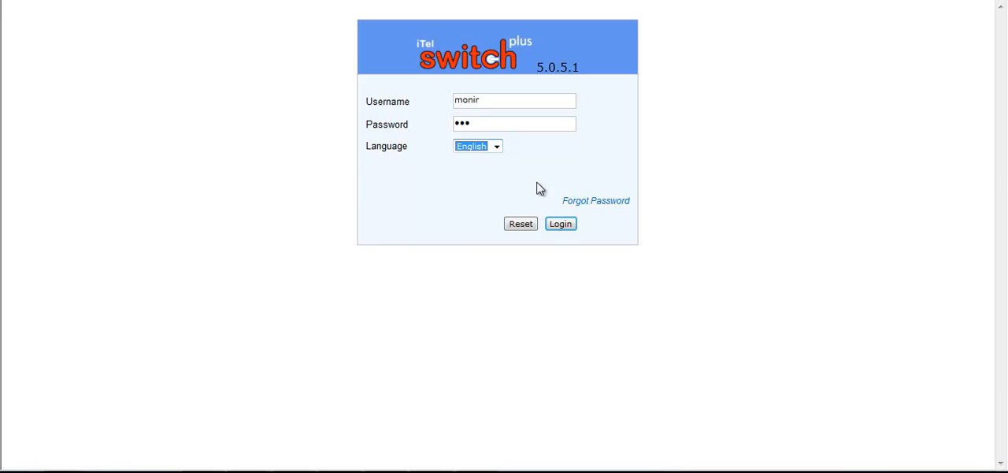
# Log in to the switch portal and replace the expired account password by entering and confirming a new one
pyautogui.click(561, 225)
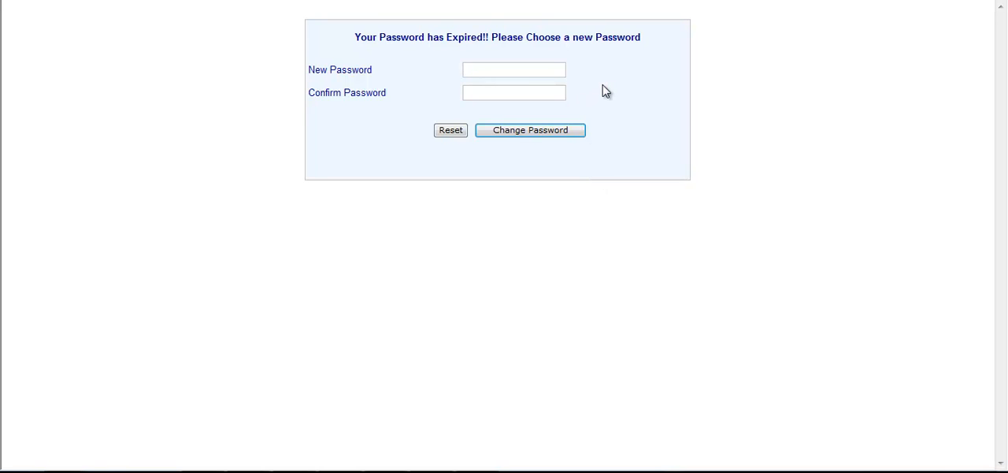
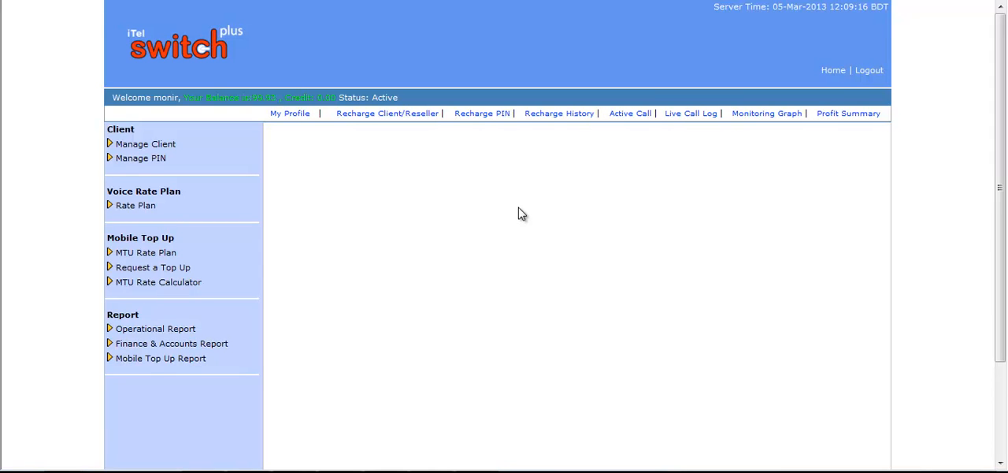
# Open My Rate for the voice rate plan and review the buying rates per destination
pyautogui.click(152, 205)
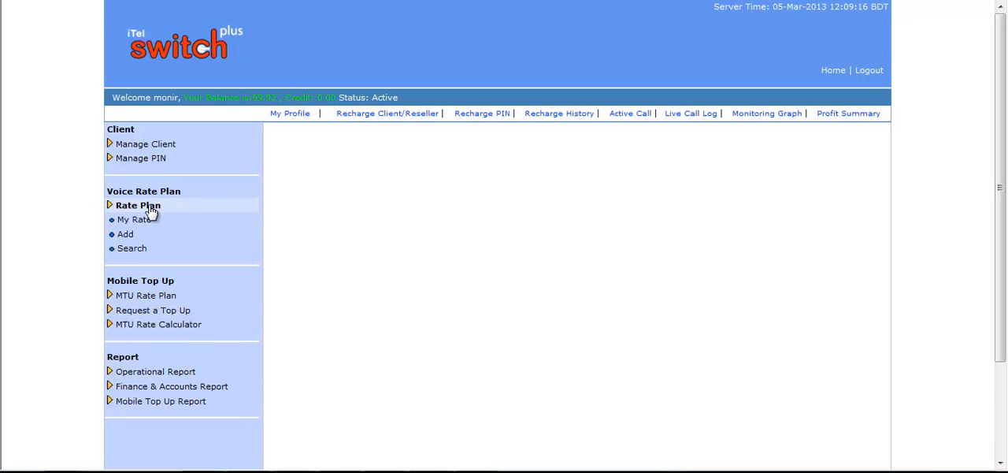
pyautogui.click(146, 222)
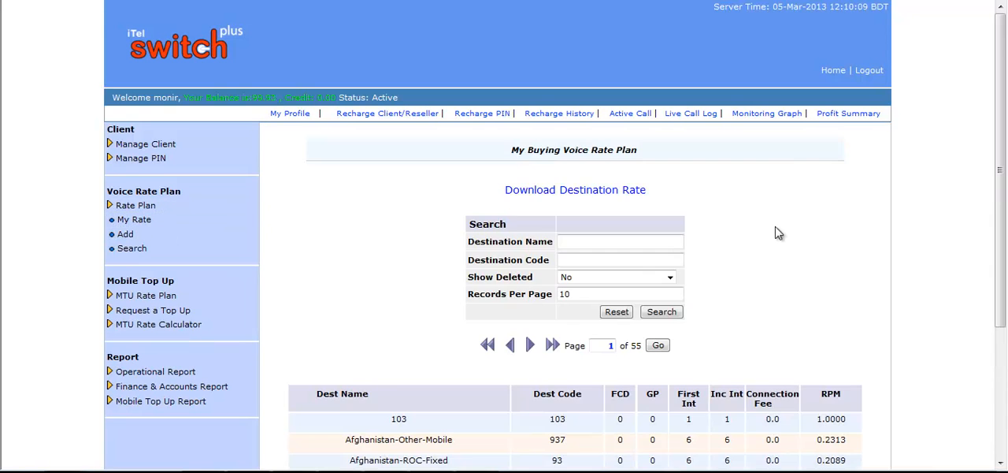
pyautogui.scroll(-1, 776, 230)
pyautogui.scroll(-1, 777, 230)
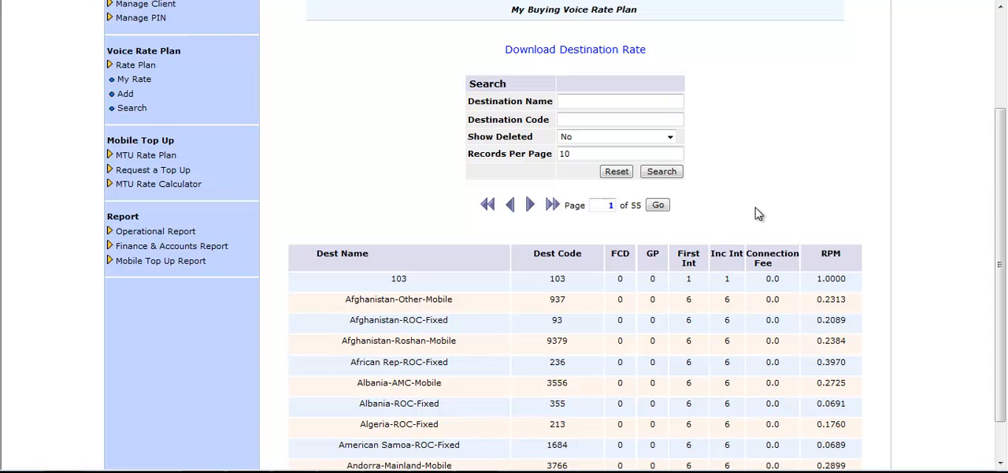
# Download the destination rates of the buying voice rate plan and save the file to the computer
pyautogui.click(576, 52)
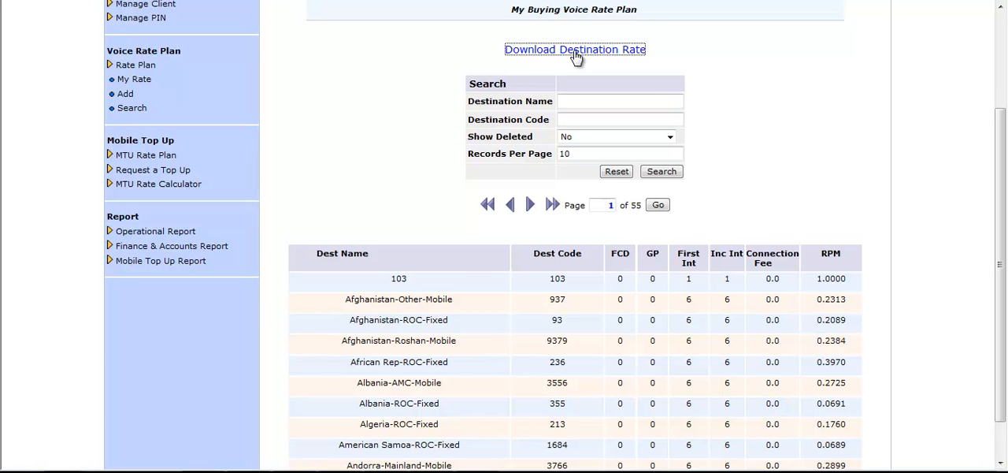
pyautogui.click(550, 223)
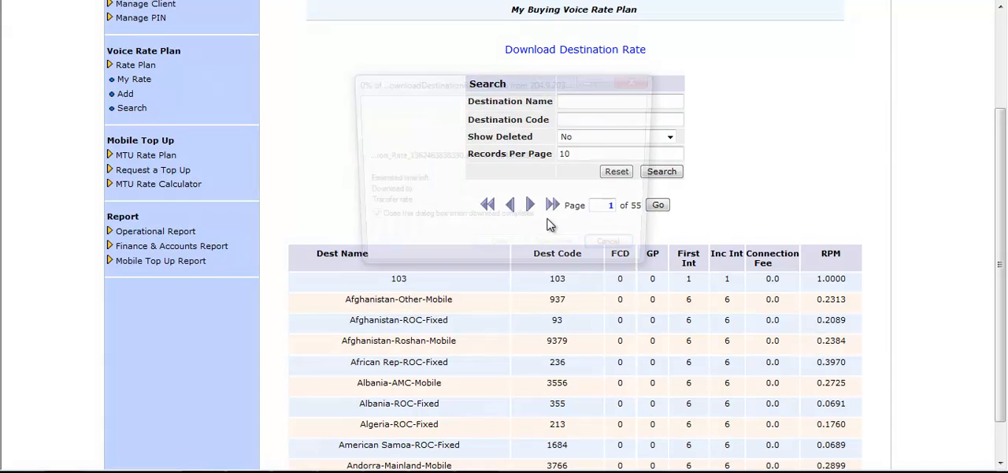
pyautogui.click(386, 193)
pyautogui.click(730, 421)
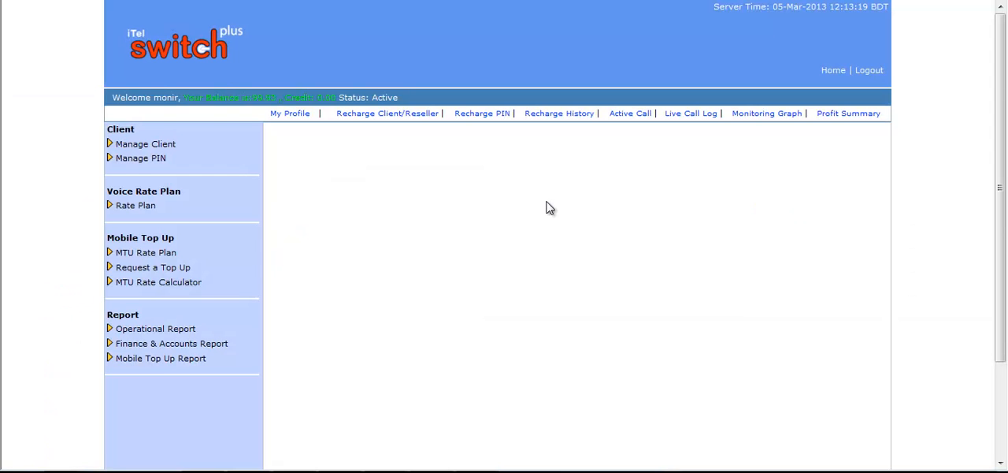
# Start adding a voice rate plan that is based on the existing Test rate Plan
pyautogui.click(136, 205)
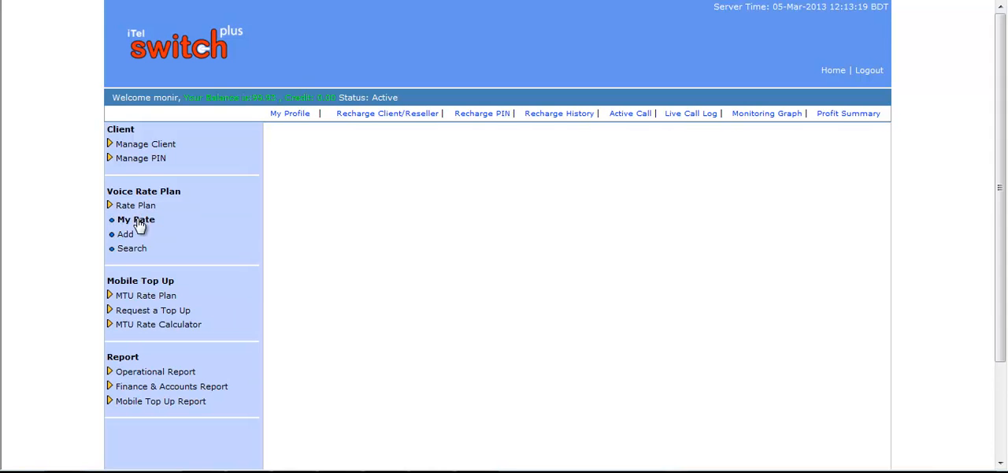
pyautogui.click(128, 235)
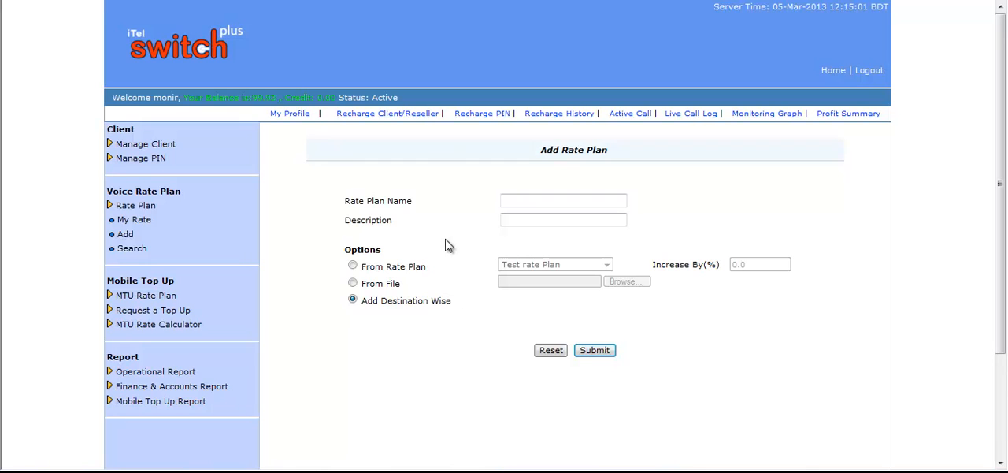
pyautogui.click(353, 268)
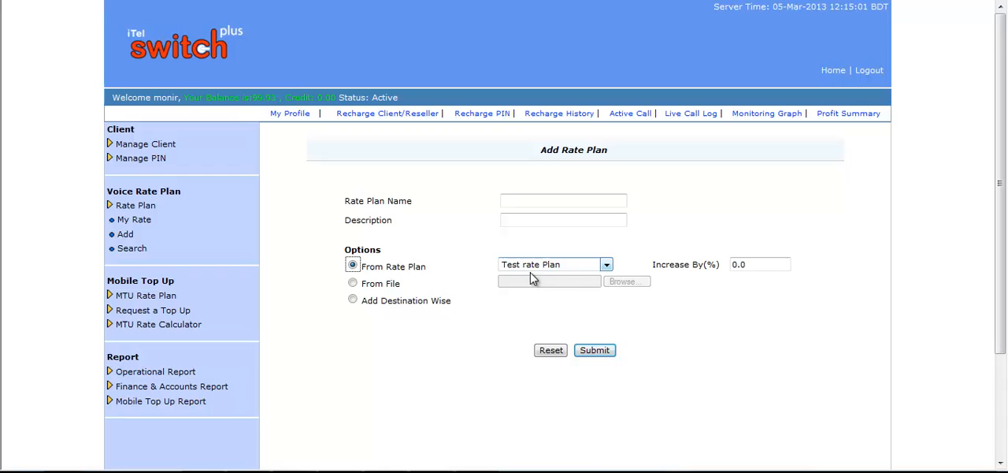
pyautogui.click(607, 264)
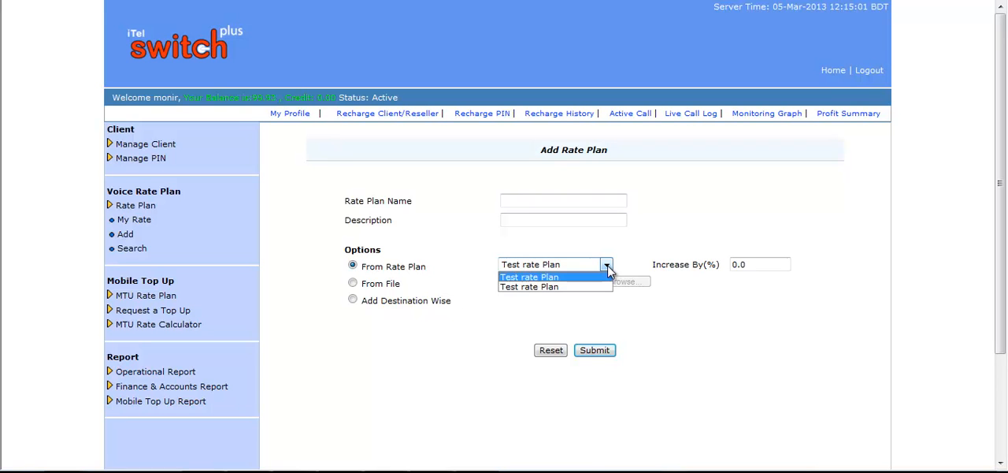
pyautogui.click(608, 268)
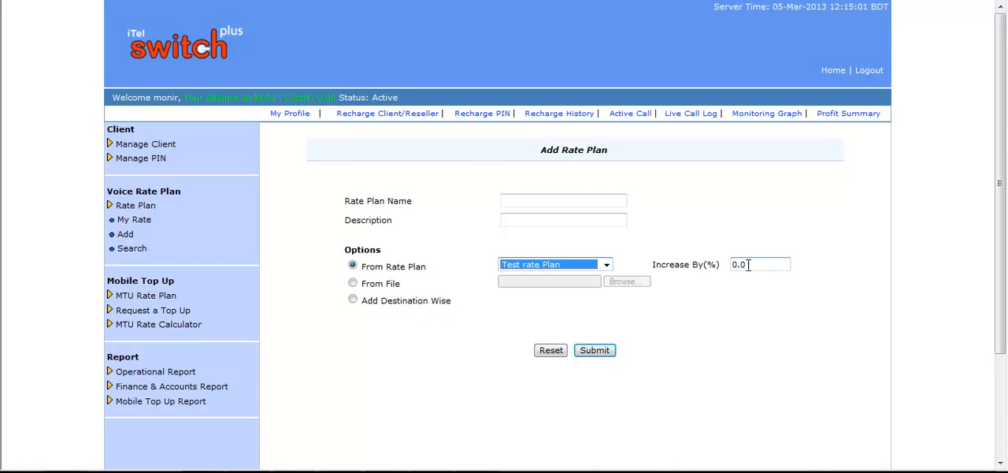
# Name the new rate plan bfc and enter "test rate" as its description
pyautogui.click(541, 200)
pyautogui.click(540, 200)
pyautogui.write('bfc')
pyautogui.click(543, 218)
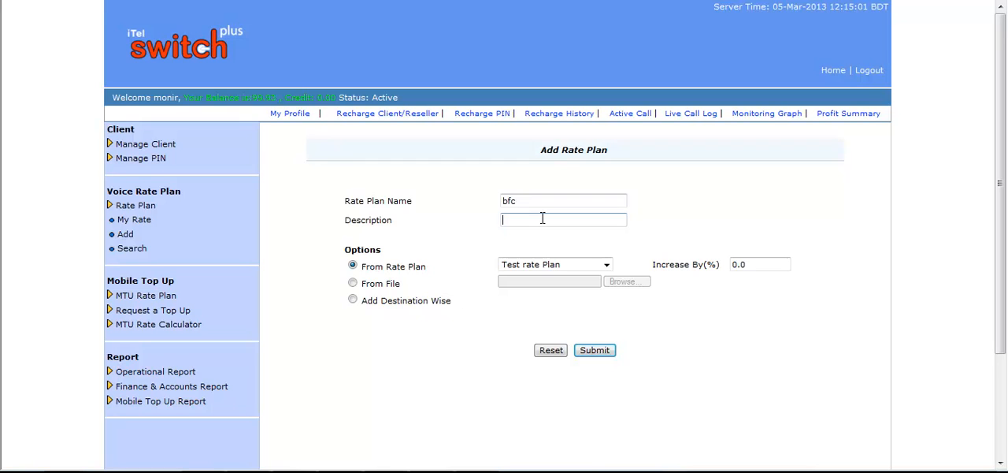
pyautogui.write('test rate')
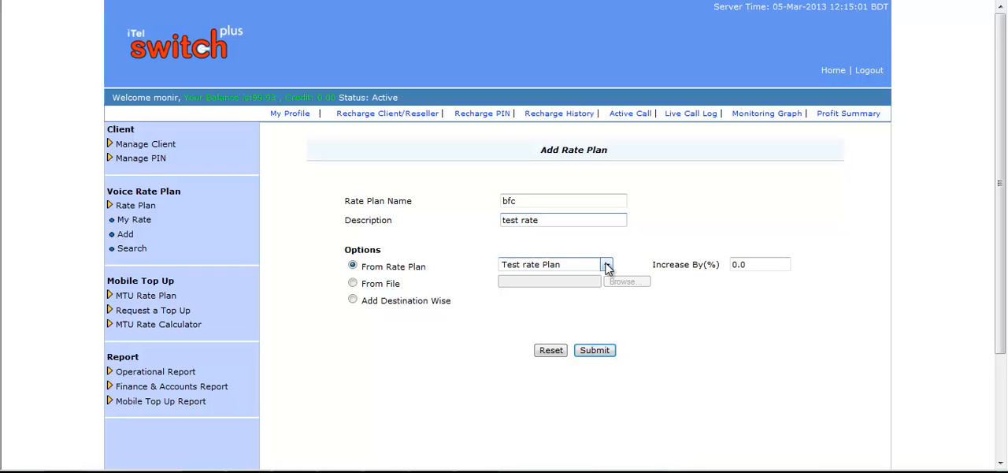
# Keep Test rate Plan as the source, set the increase to 1%, submit the plan and review its rates
pyautogui.click(607, 266)
pyautogui.click(607, 266)
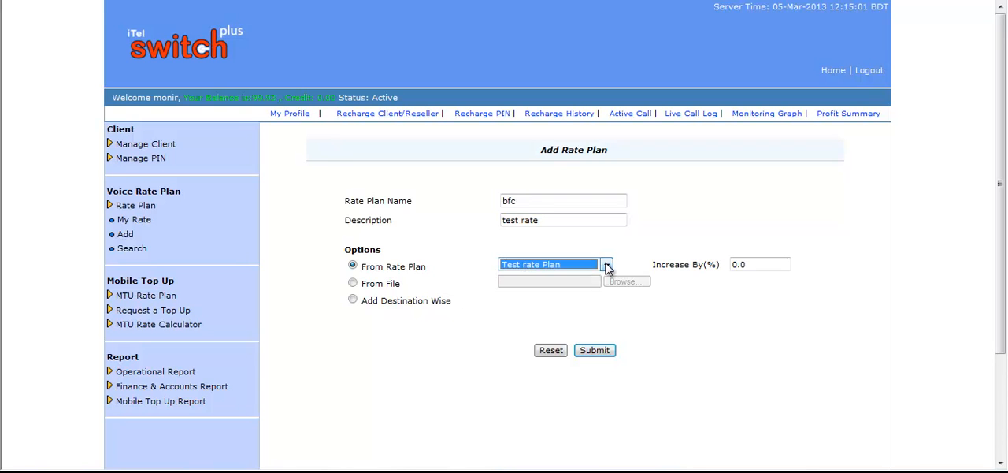
pyautogui.click(749, 264)
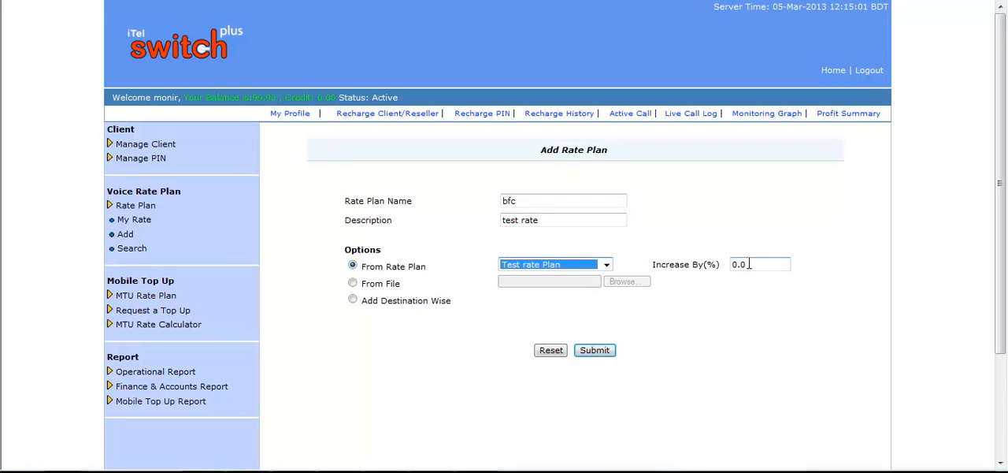
pyautogui.moveTo(749, 265); pyautogui.dragTo(726, 265)
pyautogui.write('1')
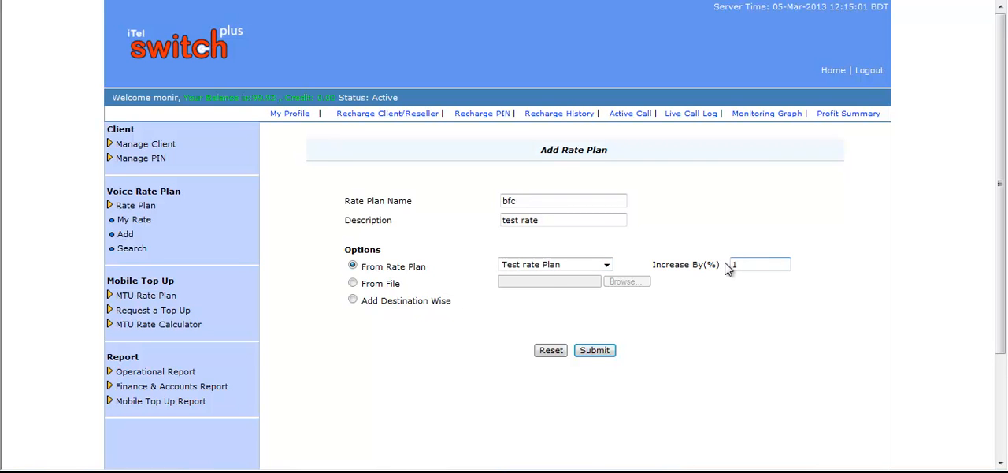
pyautogui.click(602, 352)
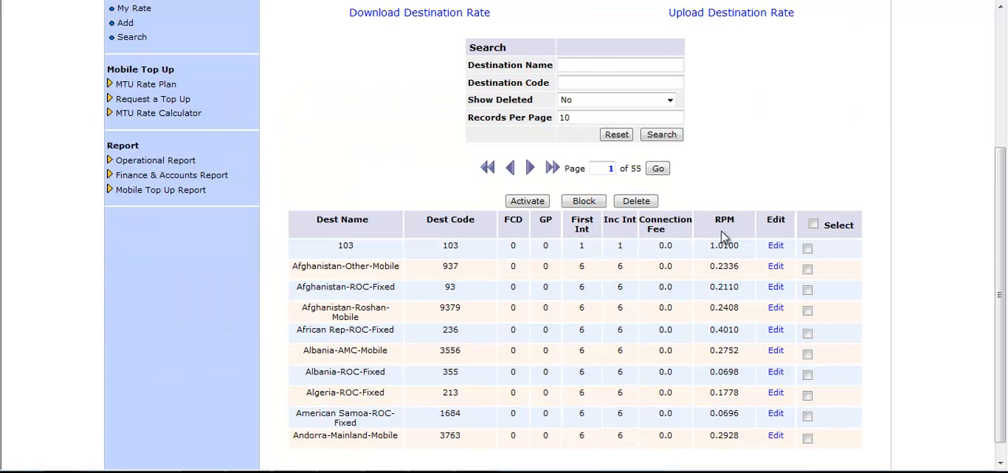
pyautogui.scroll(2, 724, 240)
pyautogui.scroll(-2, 724, 238)
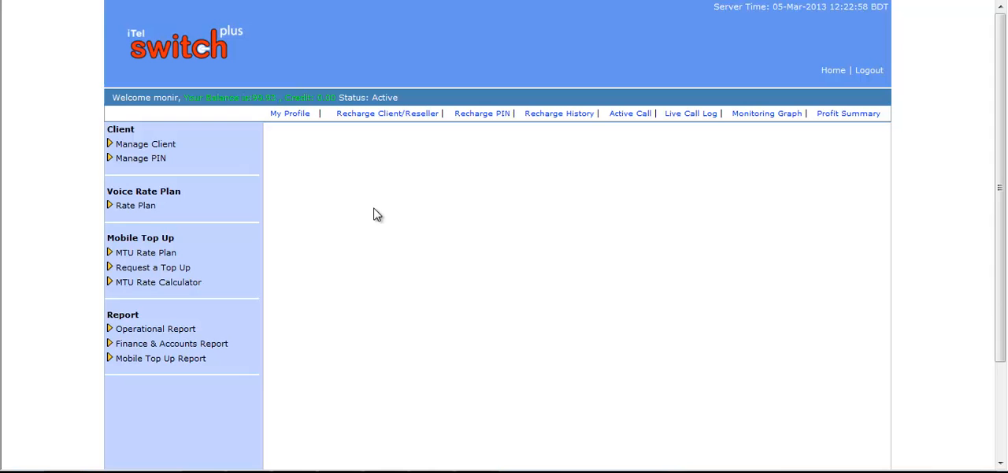
# Start adding another voice rate plan and name it KFC, leaving the description empty
pyautogui.click(146, 205)
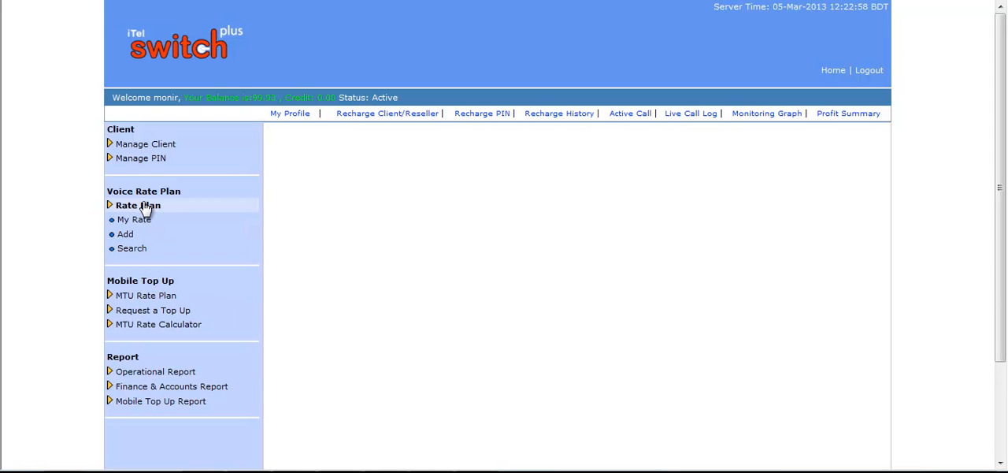
pyautogui.click(126, 234)
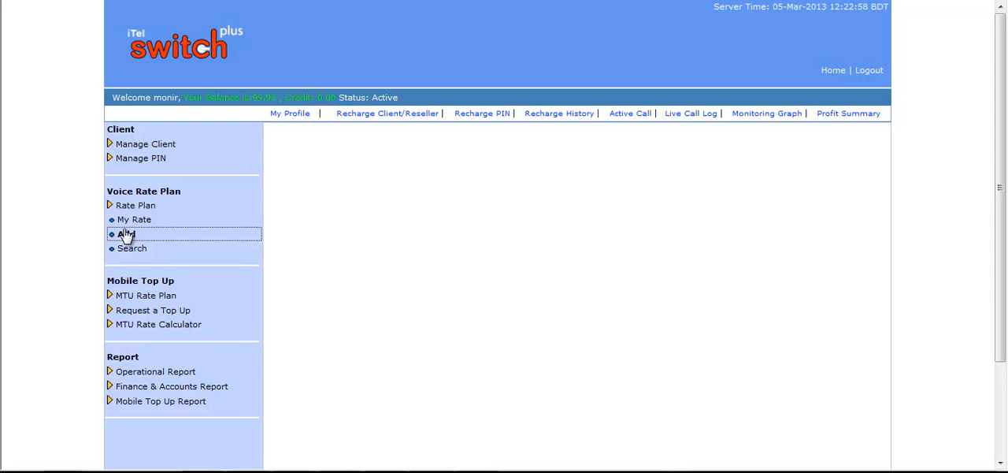
pyautogui.click(519, 198)
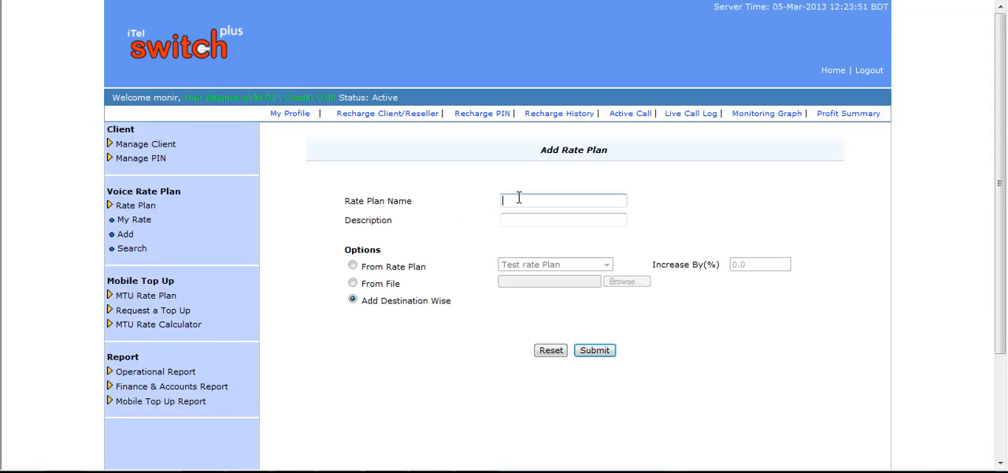
pyautogui.write('KFC')
pyautogui.click(537, 221)
pyautogui.click(355, 285)
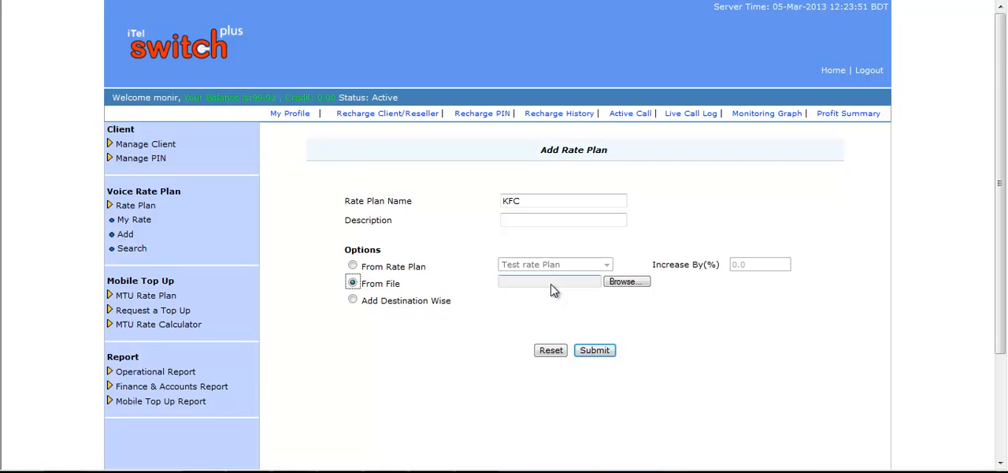
pyautogui.click(626, 282)
pyautogui.click(243, 195)
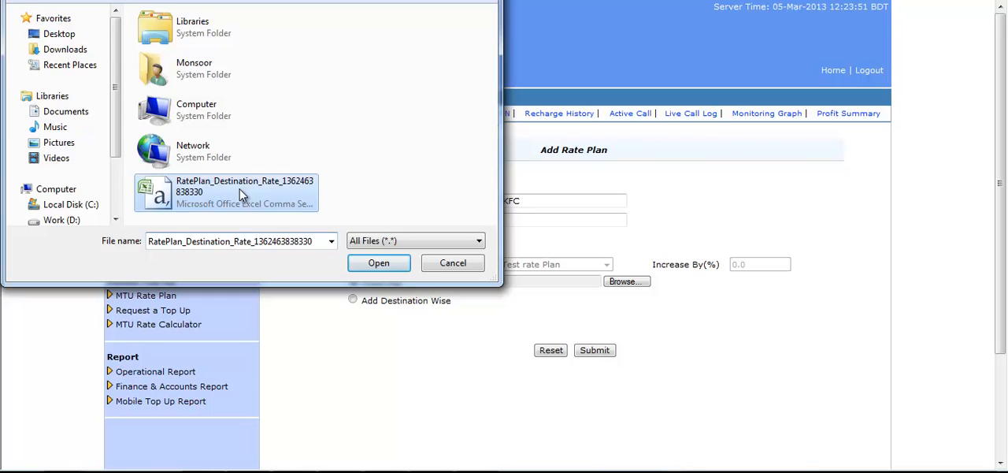
pyautogui.doubleClick(242, 195)
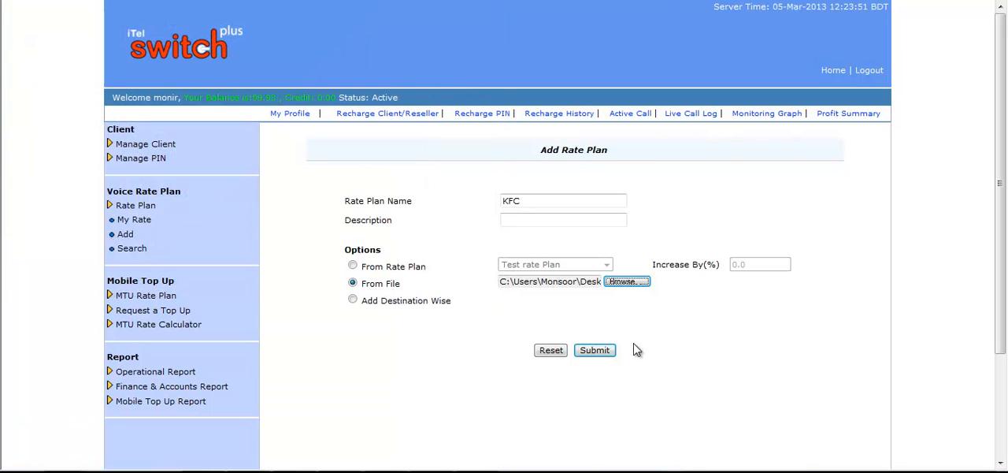
pyautogui.click(600, 352)
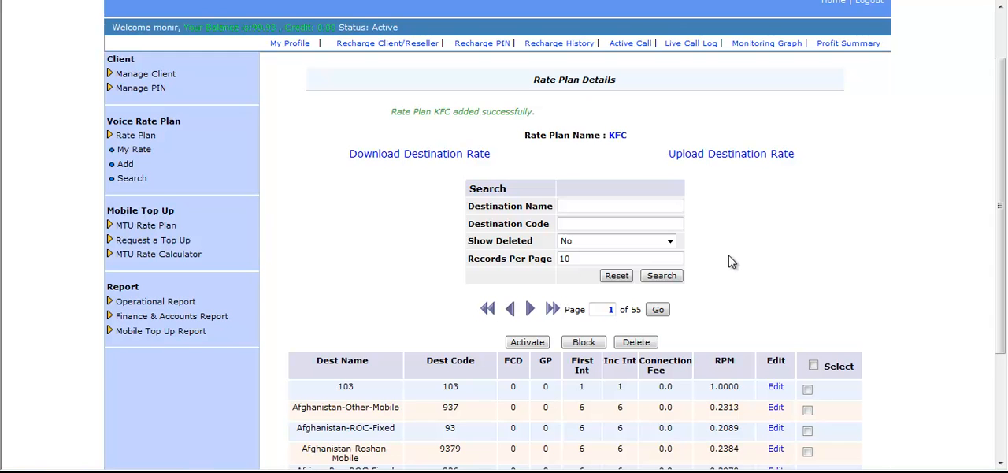
pyautogui.scroll(-1, 732, 263)
pyautogui.scroll(-1, 732, 262)
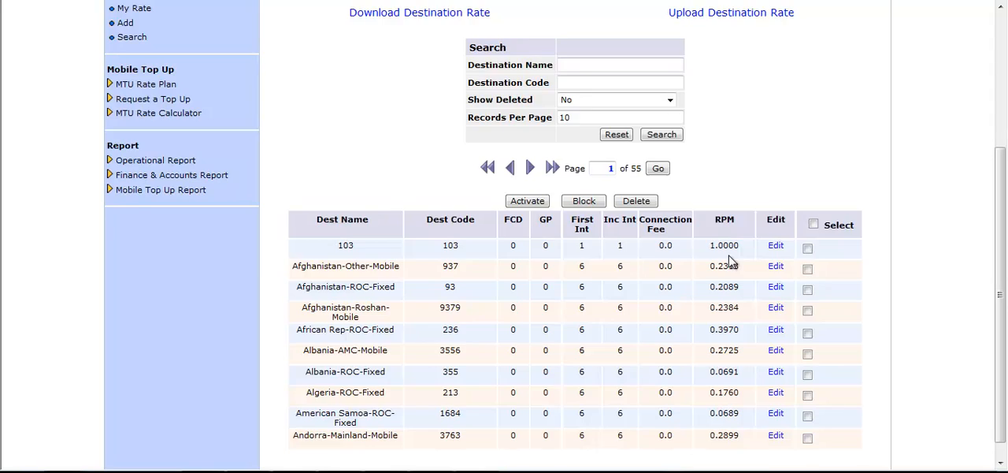
pyautogui.scroll(3, 731, 263)
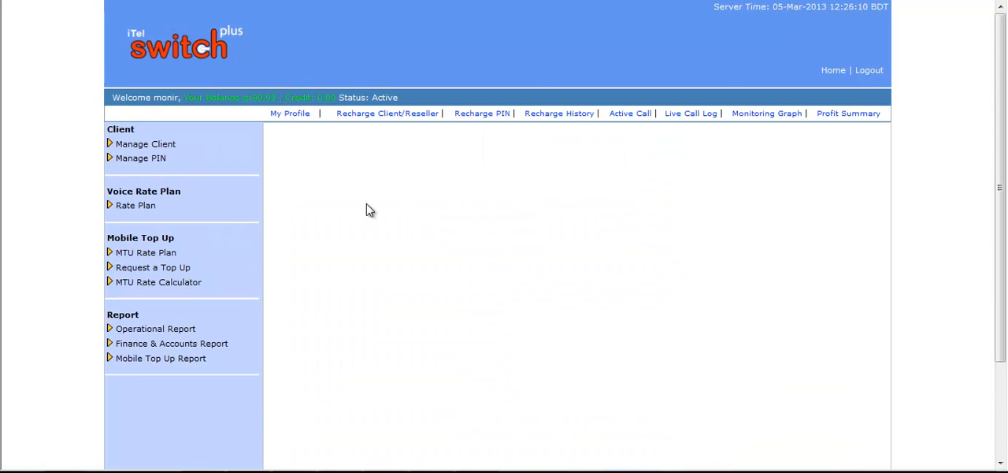
# Create a voice rate plan named FFC with the Add Destination Wise option and no description
pyautogui.click(138, 207)
pyautogui.click(125, 234)
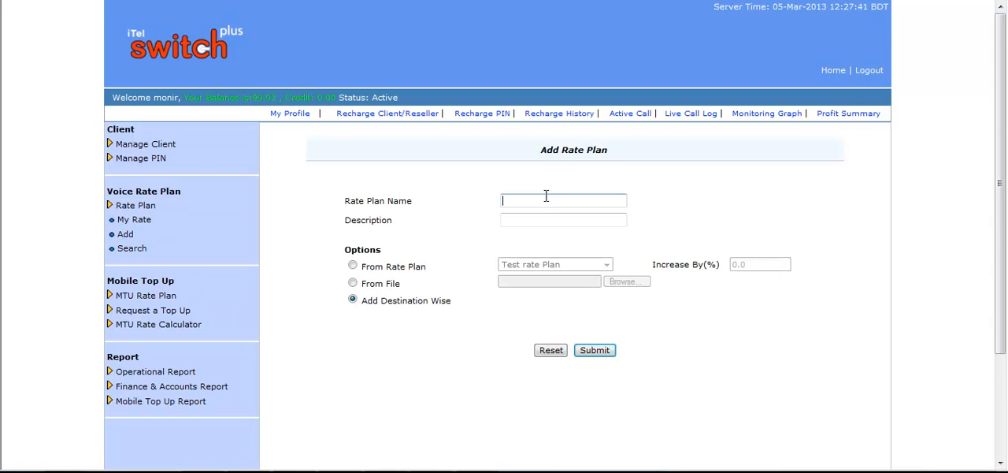
pyautogui.write('FFC')
pyautogui.press('Tab')
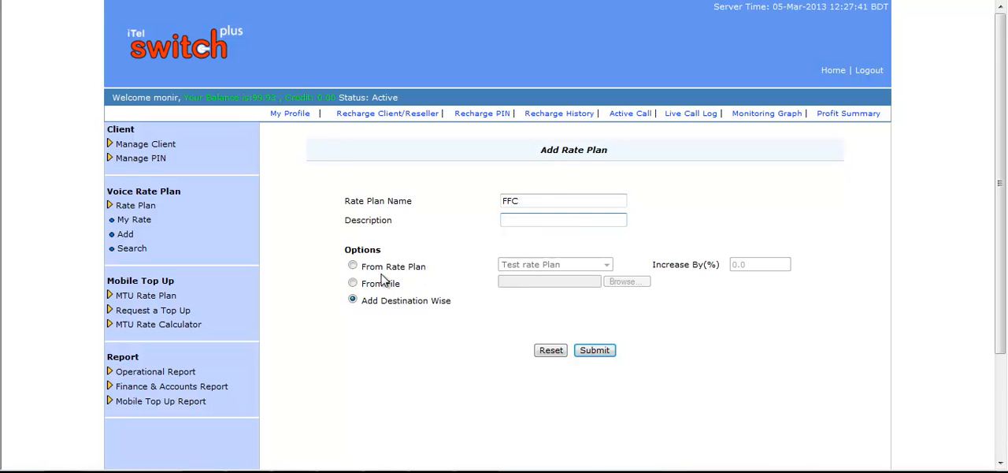
pyautogui.click(353, 299)
pyautogui.click(593, 351)
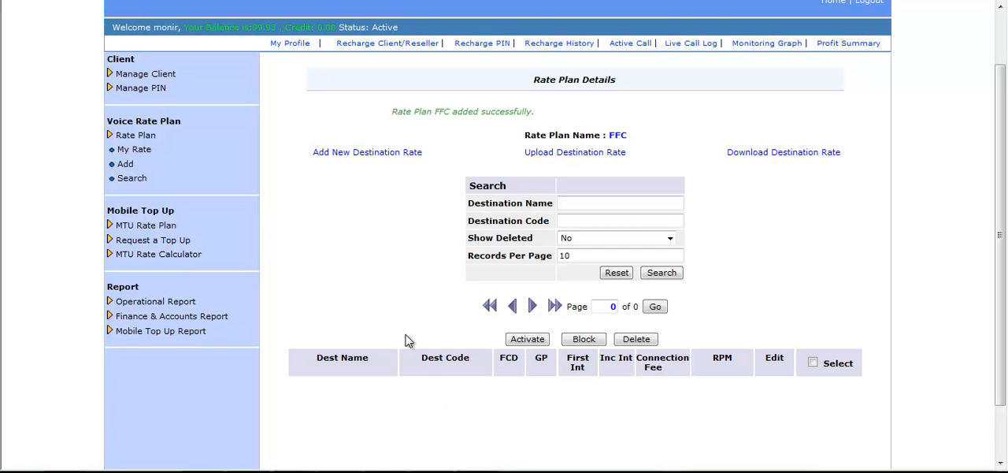
# Start a new destination rate for the FFC plan and choose destination bd-mo1 with code 8801
pyautogui.click(359, 157)
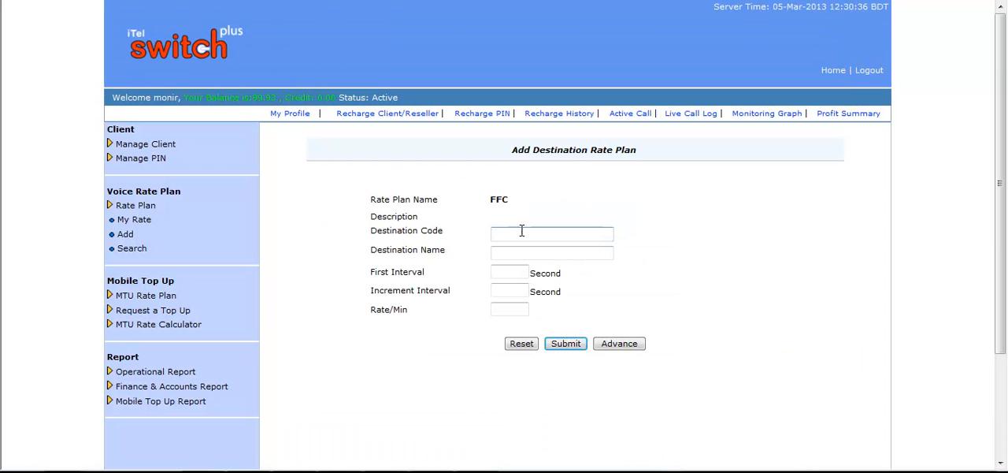
pyautogui.click(521, 230)
pyautogui.write('880')
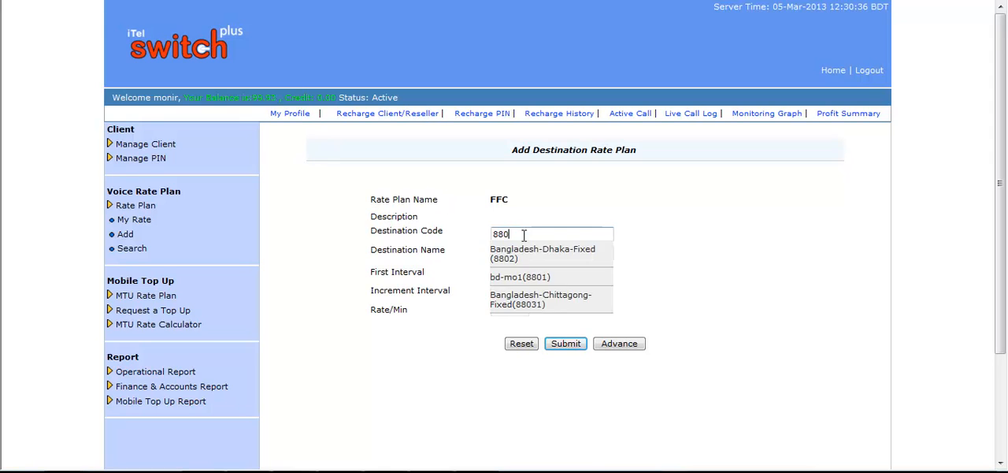
pyautogui.click(536, 276)
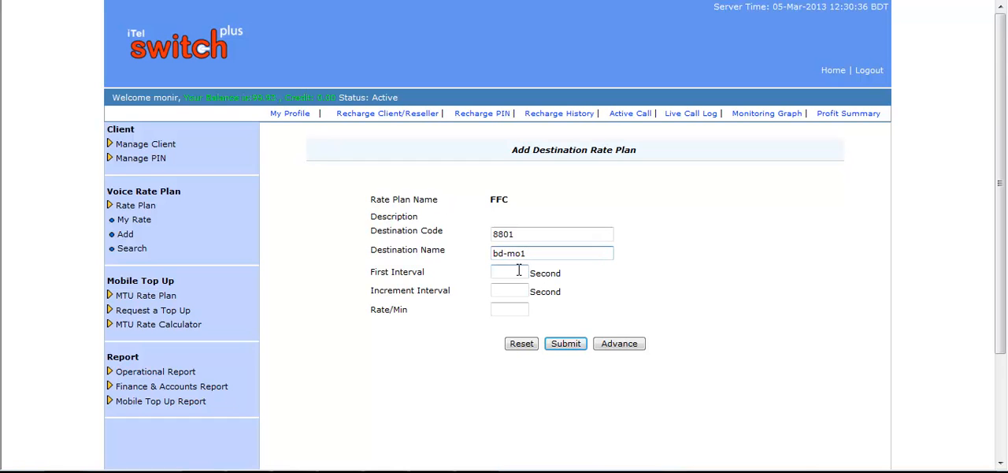
# Set the first interval to 6 seconds, the increment interval to 30 seconds and the rate per minute to 0.987, and submit the destination rate
pyautogui.click(519, 271)
pyautogui.write('6')
pyautogui.click(521, 289)
pyautogui.write('30')
pyautogui.click(525, 307)
pyautogui.write('0.')
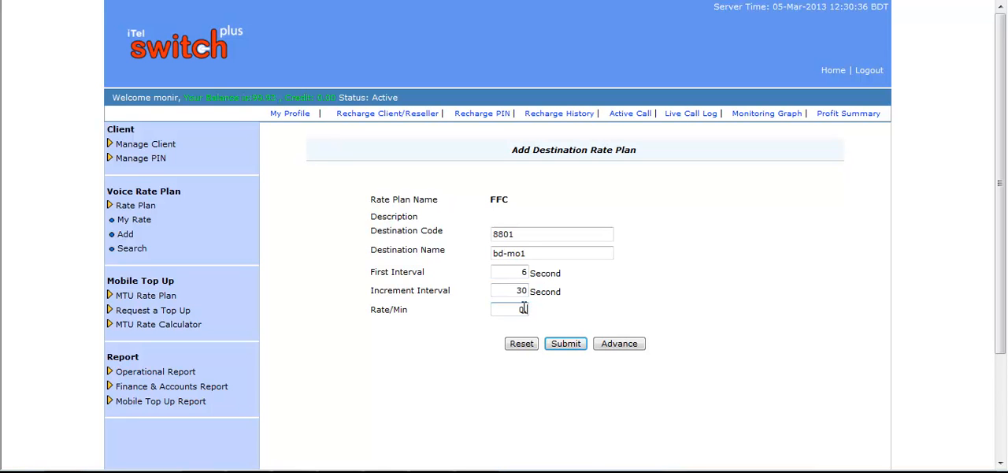
pyautogui.write('987')
pyautogui.click(566, 344)
pyautogui.scroll(-1, 520, 394)
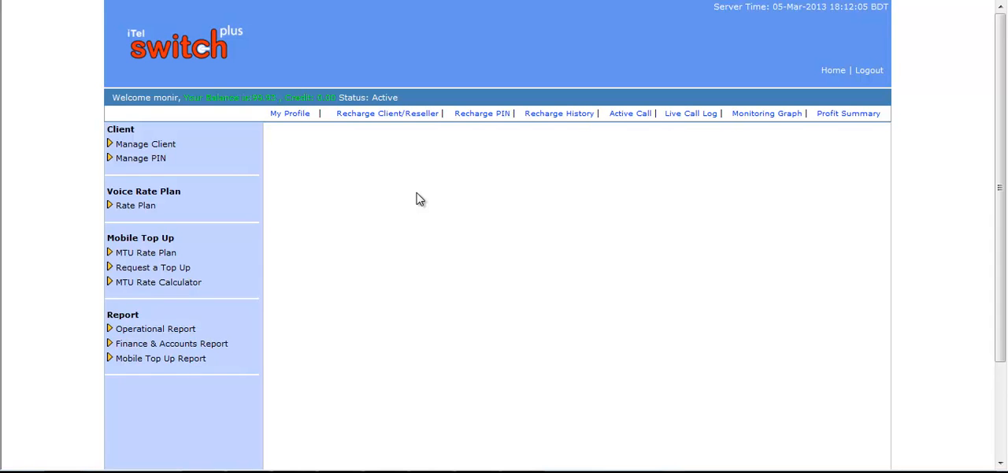
# List the voice rate plans and examine the search filters, the Show Deleted options and the actions offered for each plan
pyautogui.click(151, 206)
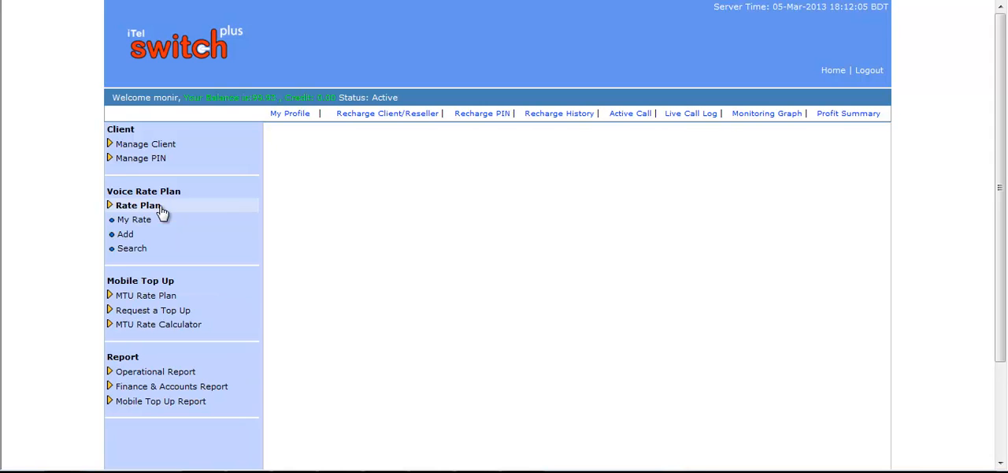
pyautogui.click(143, 251)
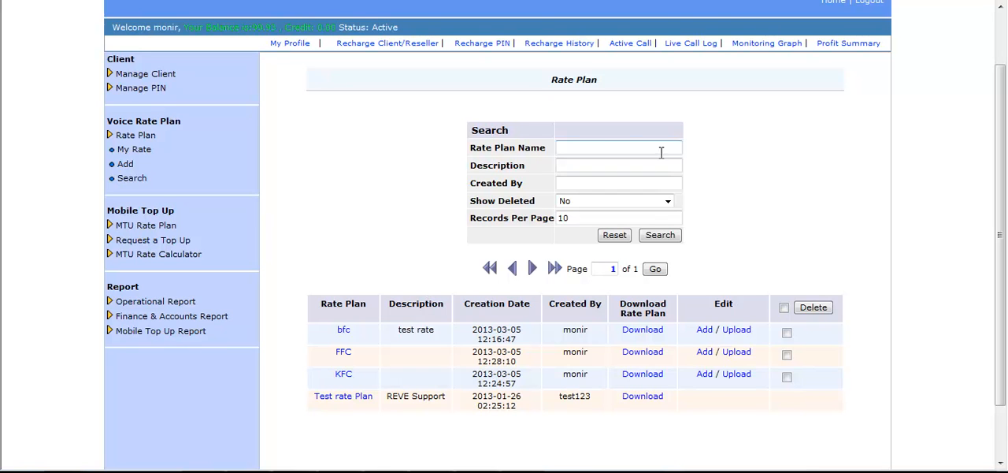
pyautogui.click(601, 148)
pyautogui.click(586, 166)
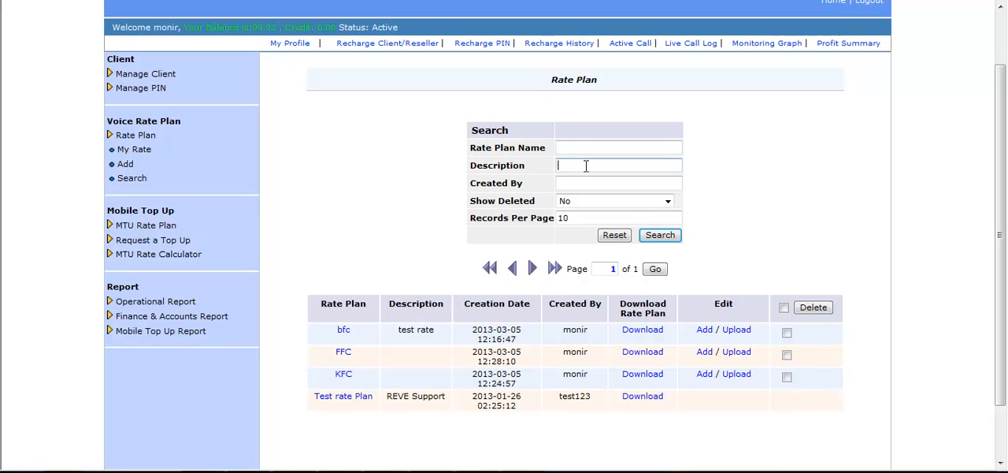
pyautogui.click(573, 184)
pyautogui.click(668, 202)
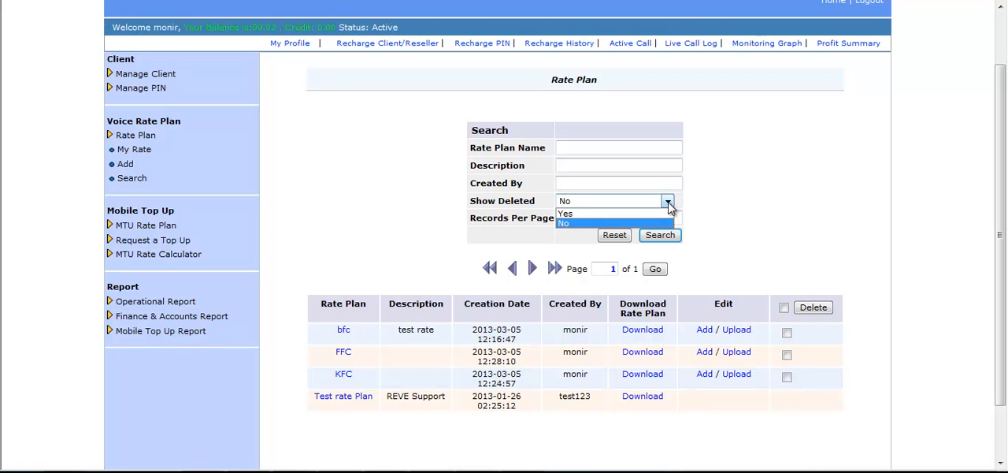
pyautogui.click(669, 204)
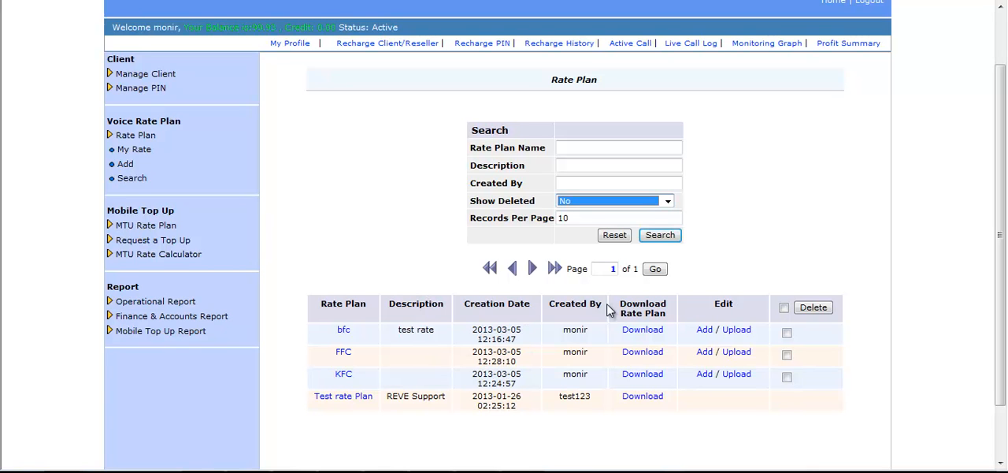
pyautogui.click(582, 368)
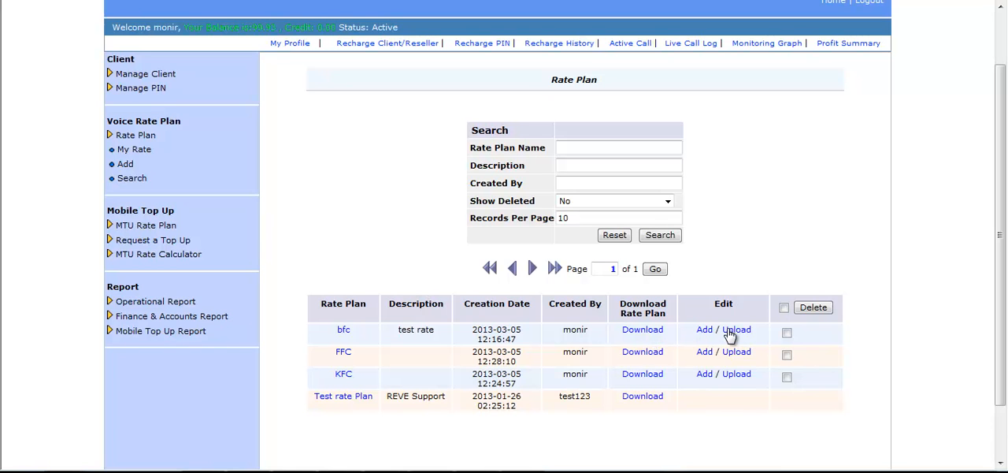
pyautogui.click(788, 335)
# Open the FFC rate plan and review its bd-mo1 destination rate and the available search and edit options
pyautogui.click(343, 356)
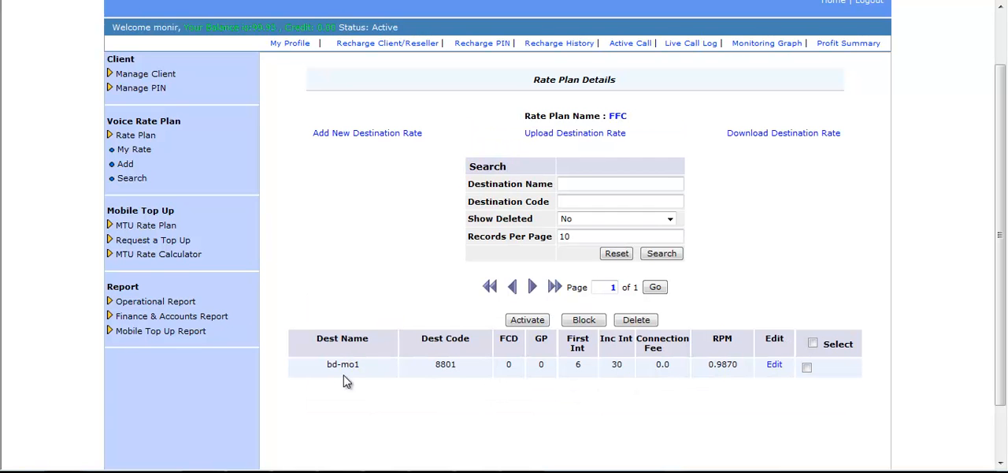
pyautogui.doubleClick(443, 365)
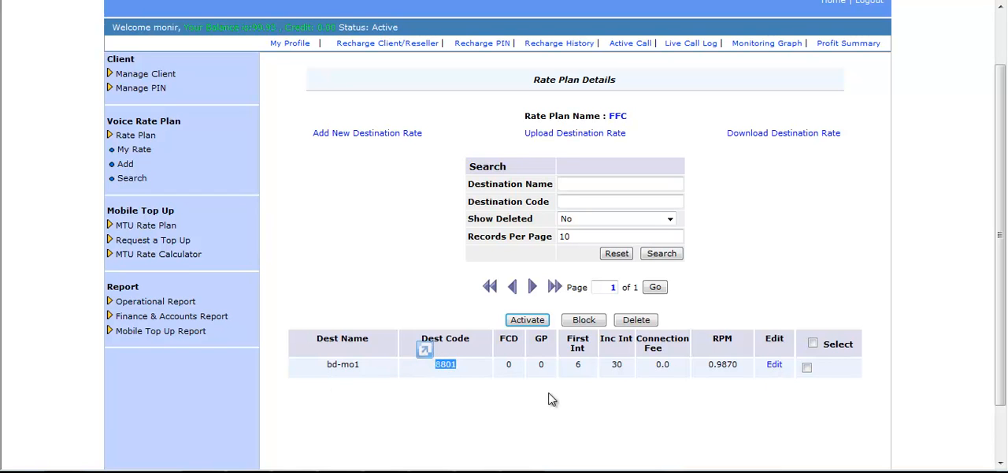
pyautogui.click(518, 408)
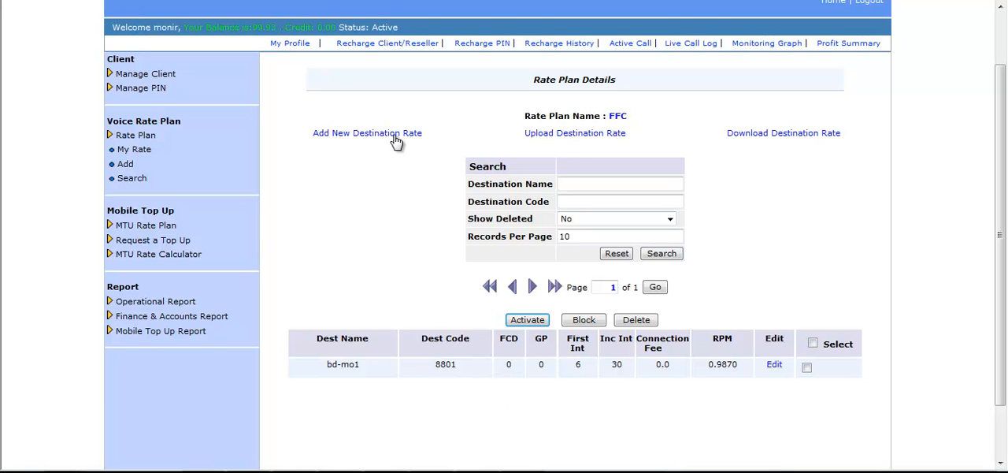
pyautogui.click(560, 184)
pyautogui.click(806, 367)
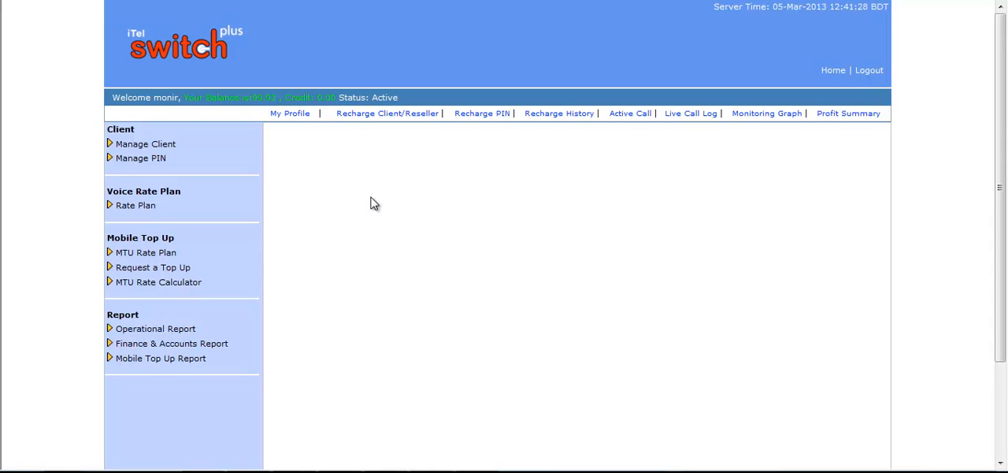
# Start adding a new client, enter the client ID, and fill in and confirm the account password
pyautogui.click(178, 150)
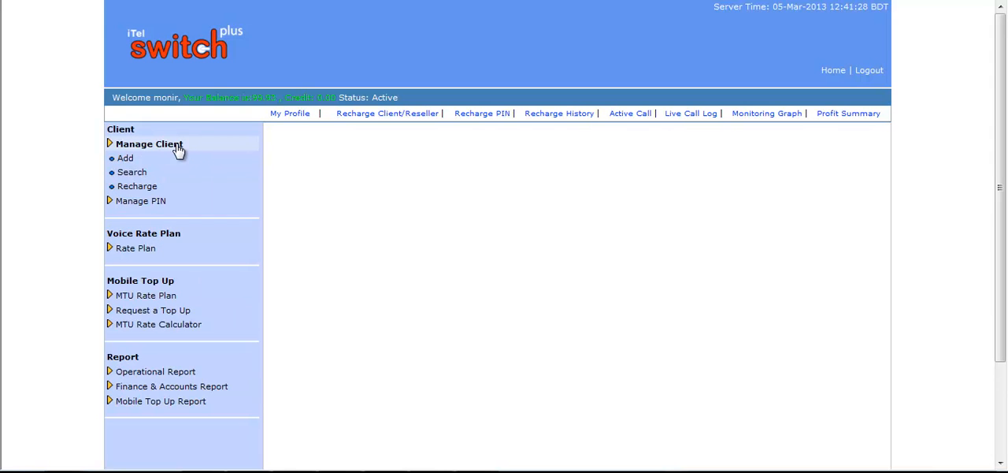
pyautogui.click(125, 161)
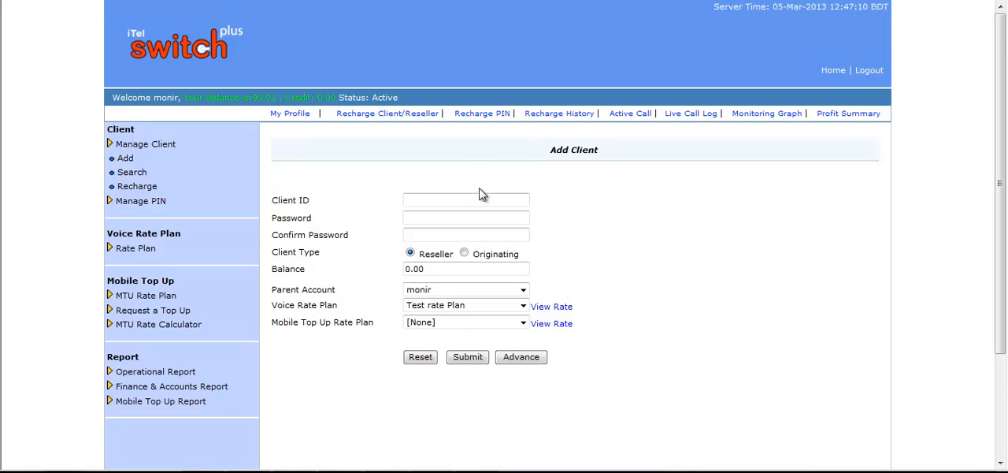
pyautogui.click(465, 201)
pyautogui.write('Rubel')
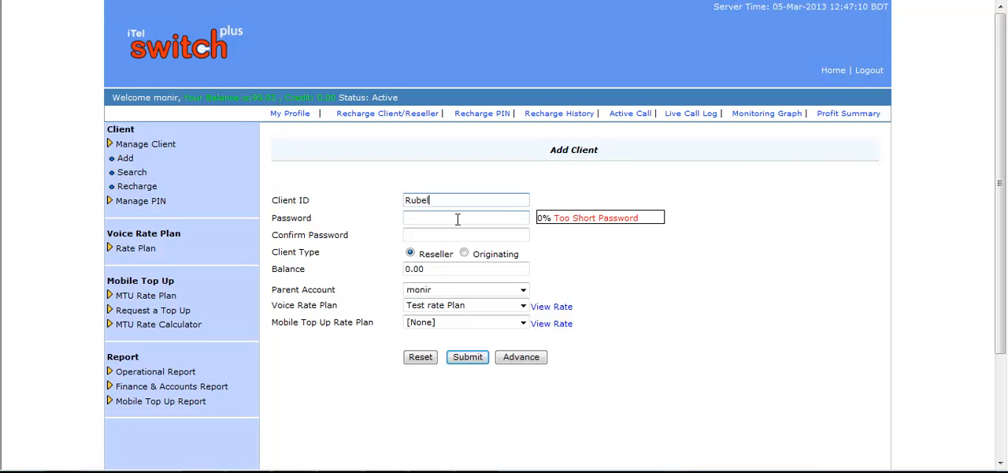
pyautogui.click(456, 219)
pyautogui.click(449, 236)
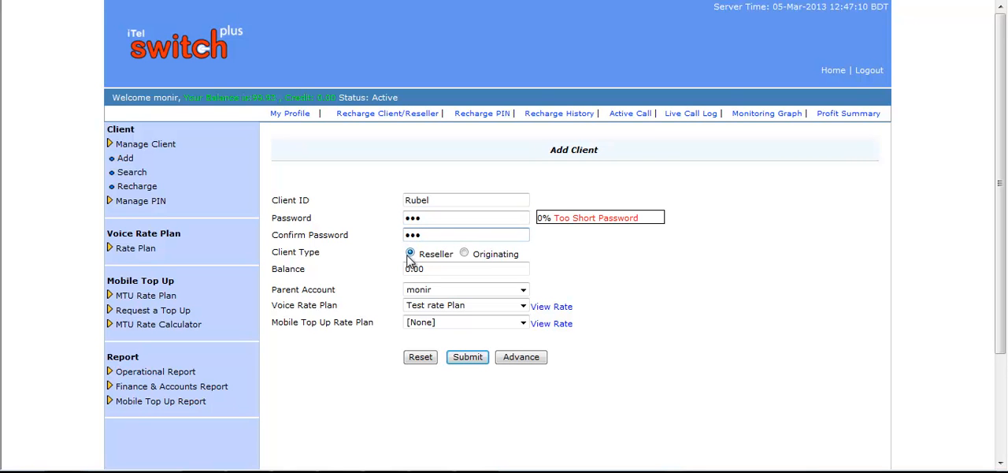
# Set the client type to Reseller and the balance to 100, keeping the default parent account
pyautogui.click(410, 256)
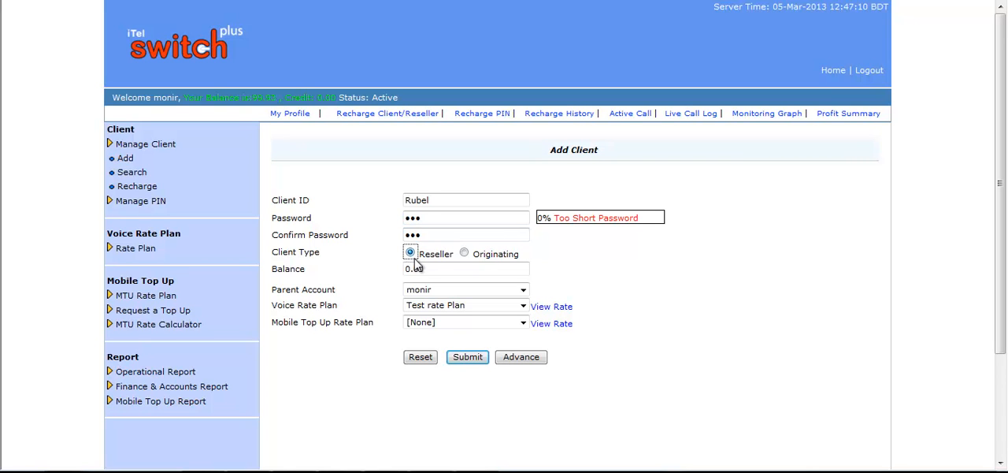
pyautogui.moveTo(434, 269); pyautogui.dragTo(398, 271)
pyautogui.write('100')
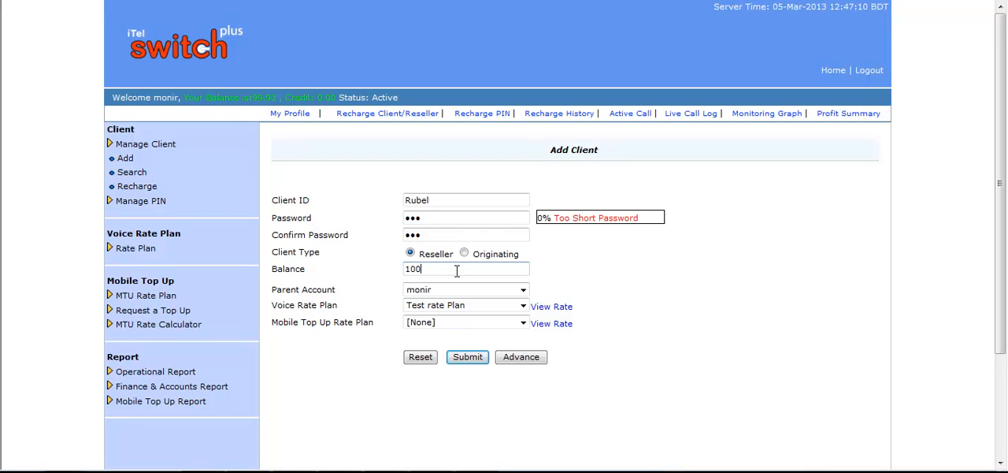
pyautogui.click(523, 291)
pyautogui.click(519, 304)
pyautogui.click(523, 289)
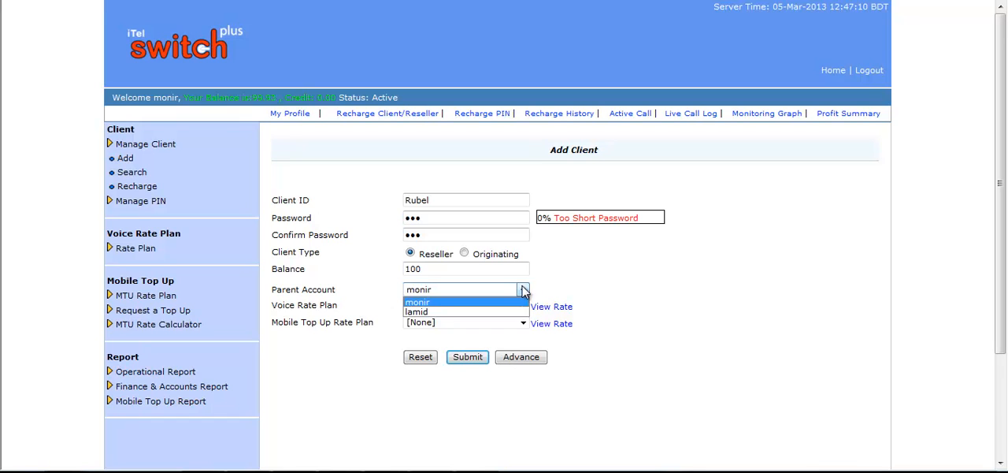
pyautogui.click(603, 271)
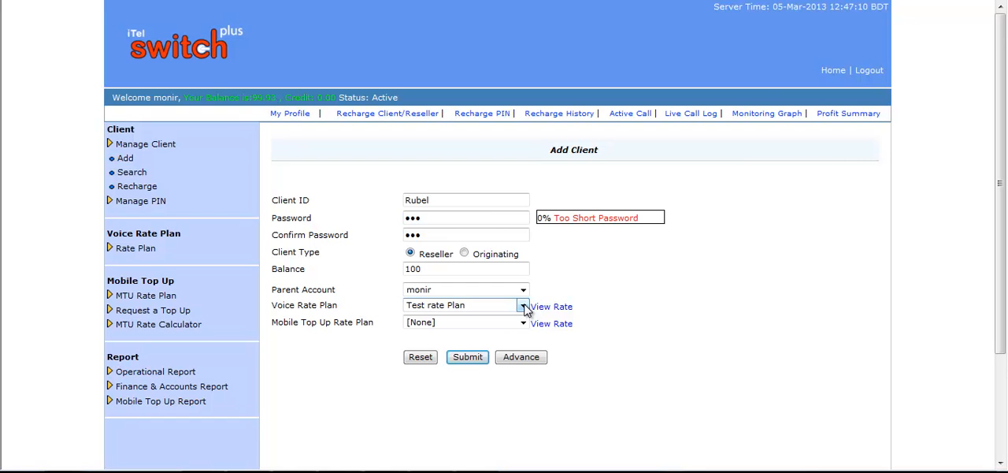
# Assign the KFC voice rate plan to the client and check the rates it contains
pyautogui.click(525, 308)
pyautogui.click(430, 331)
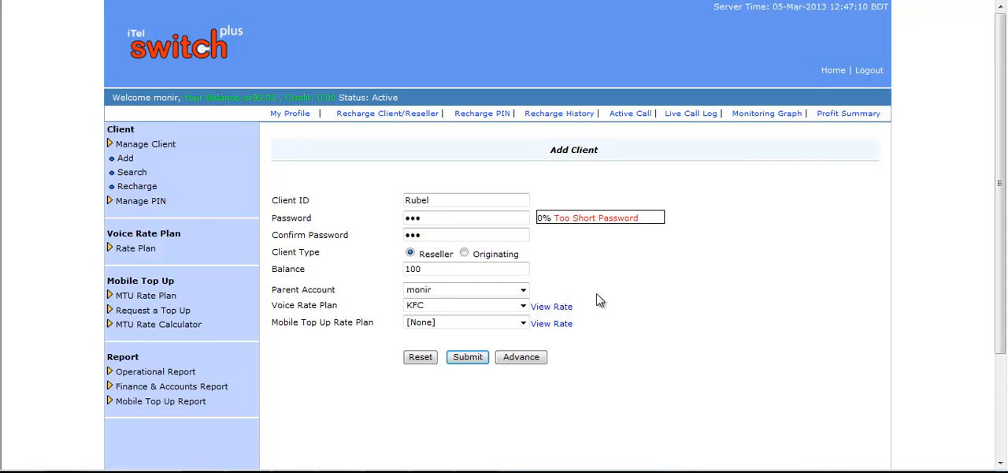
pyautogui.click(557, 312)
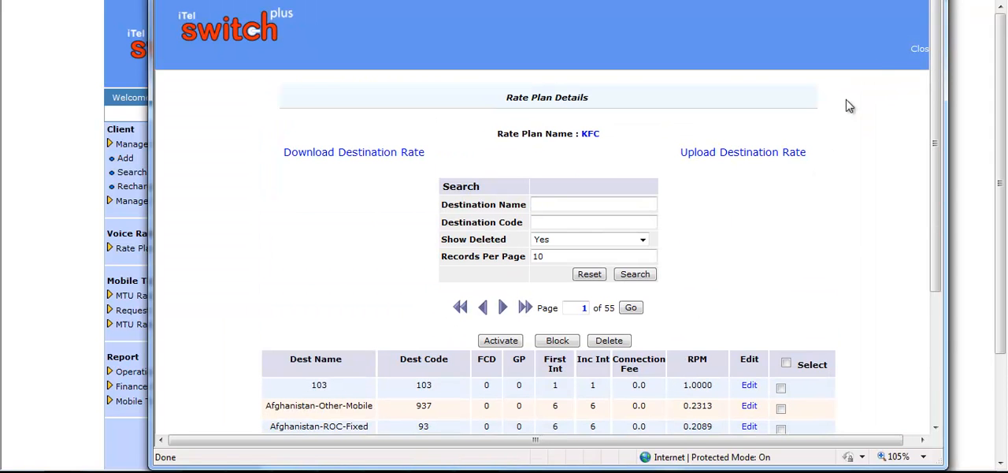
pyautogui.click(919, 49)
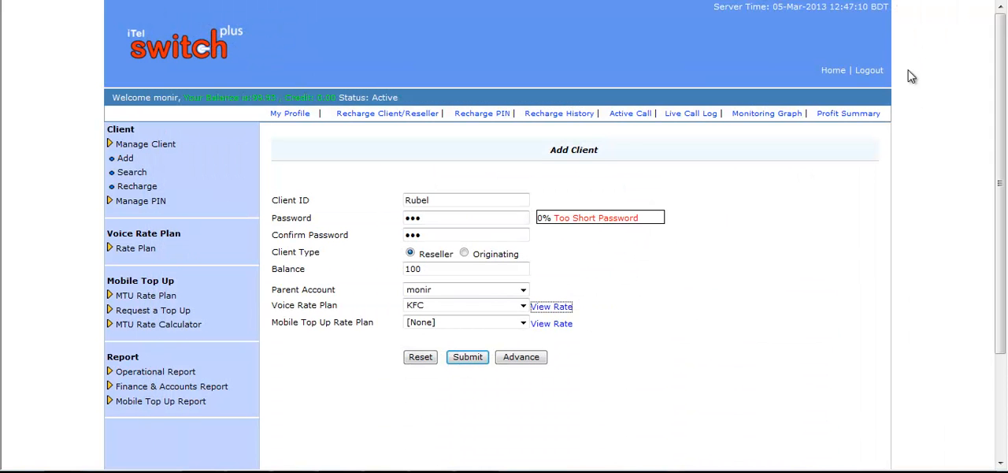
# Keep the mobile top up rate plan at [None] and submit the new reseller client
pyautogui.click(522, 324)
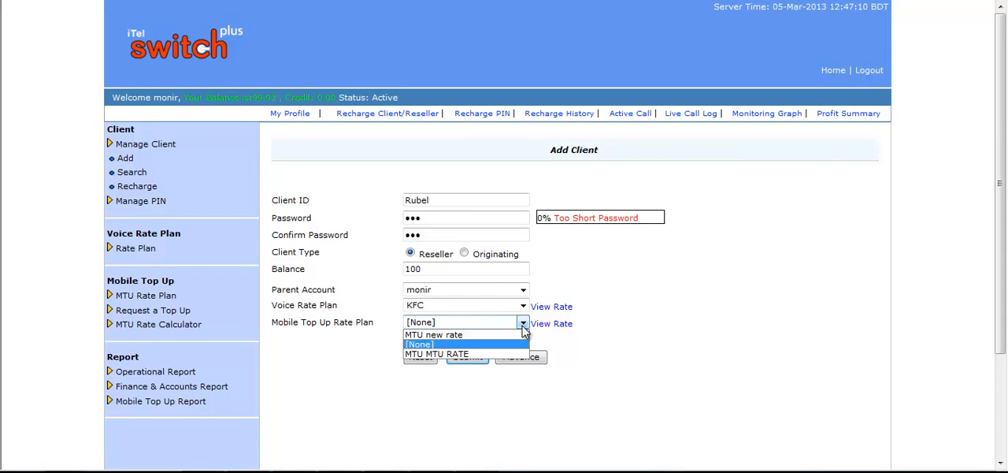
pyautogui.click(523, 327)
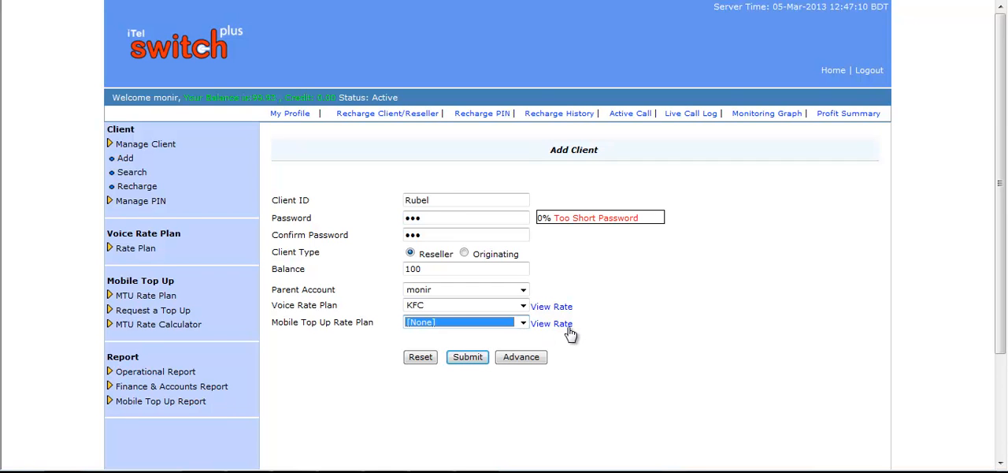
pyautogui.click(472, 358)
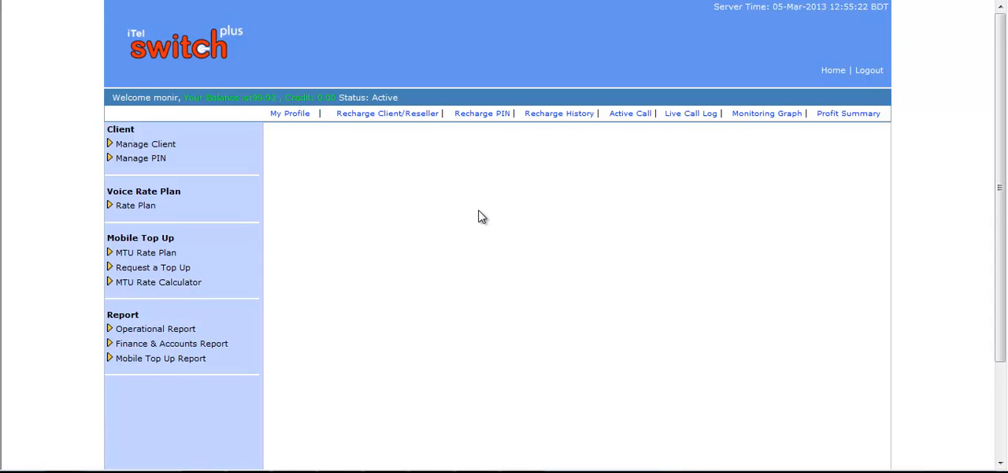
# Start adding another client, enter its client ID, and fill in and confirm its password
pyautogui.click(174, 147)
pyautogui.click(128, 159)
pyautogui.click(434, 203)
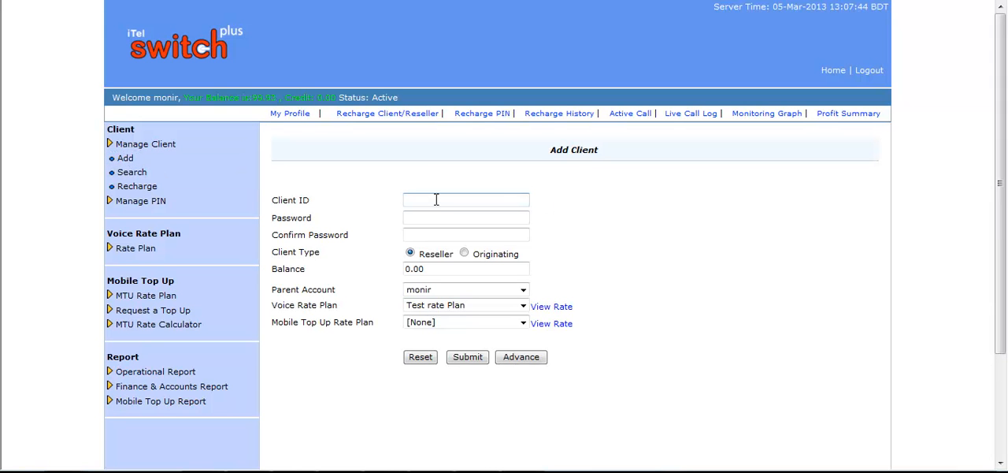
pyautogui.click(435, 199)
pyautogui.write('Zaman')
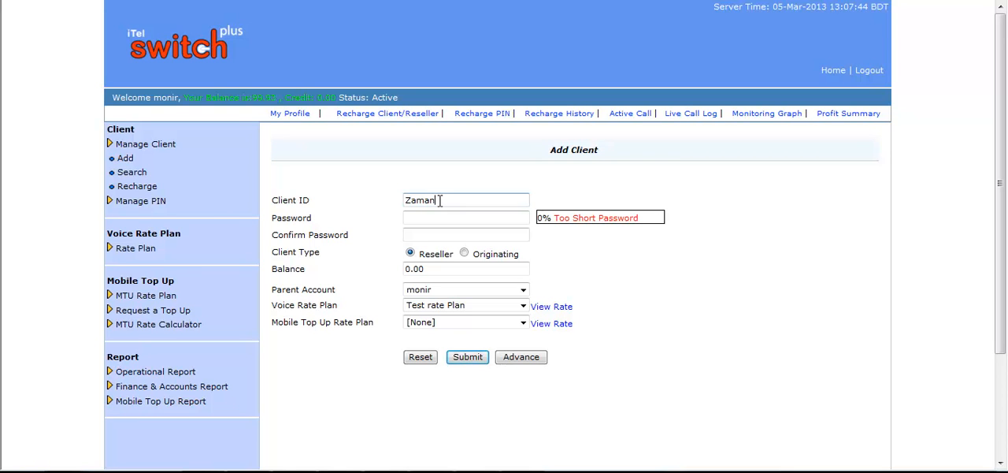
pyautogui.click(445, 217)
pyautogui.click(445, 232)
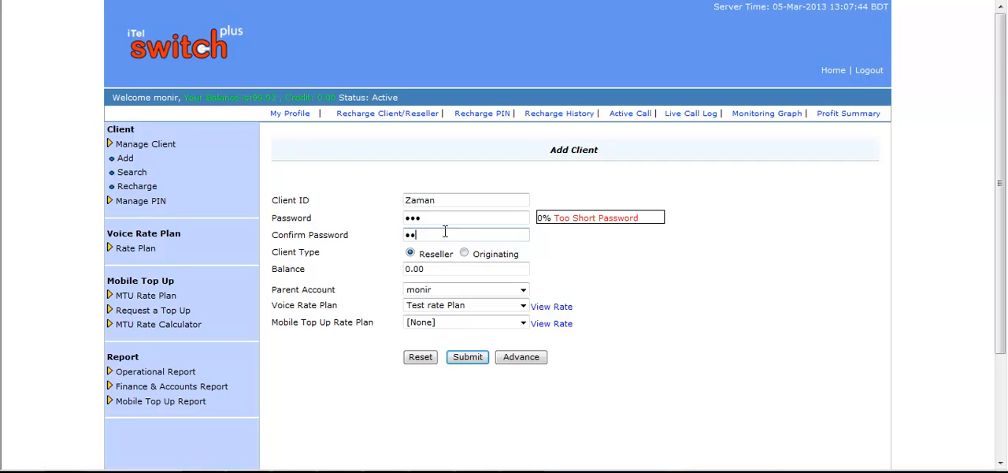
# Set the second client's type to Reseller and its balance to 100
pyautogui.click(411, 254)
pyautogui.moveTo(445, 269); pyautogui.dragTo(388, 261)
pyautogui.write('100')
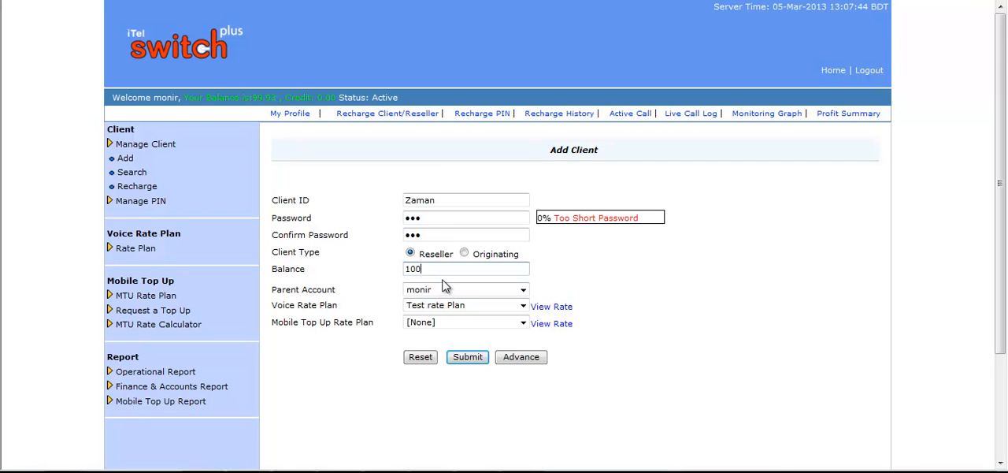
# Keep the current parent account, assign the KFC voice rate plan to the second client and view the plan's rates
pyautogui.click(523, 291)
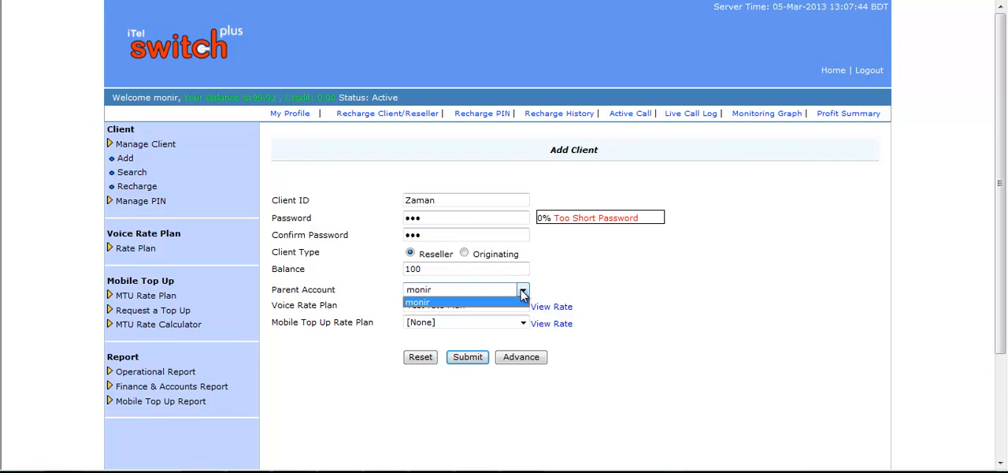
pyautogui.click(523, 293)
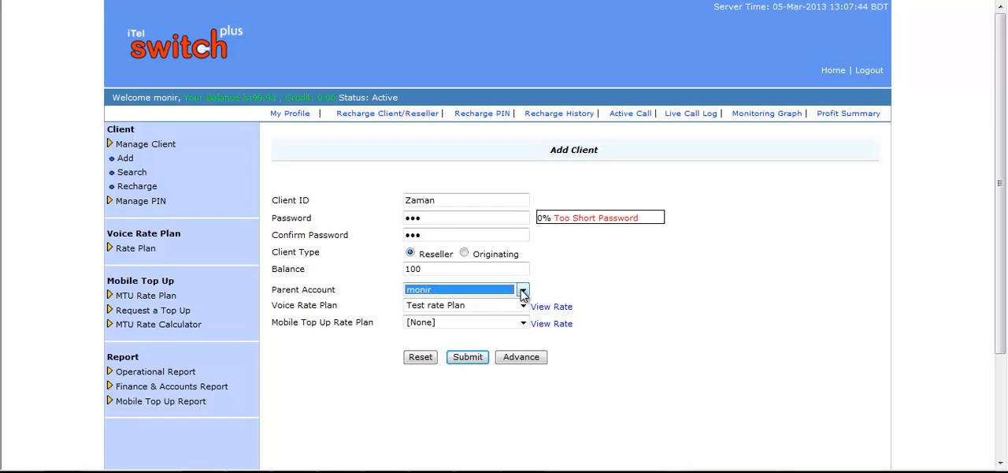
pyautogui.click(580, 283)
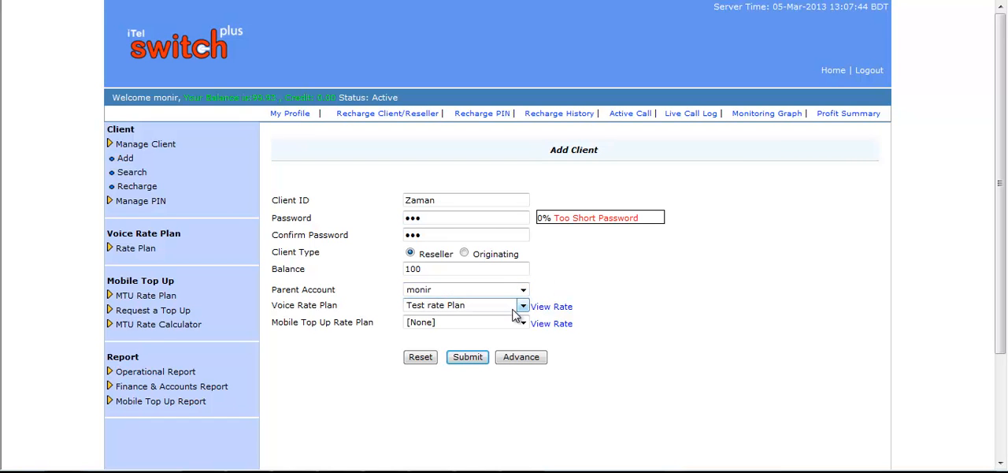
pyautogui.click(521, 306)
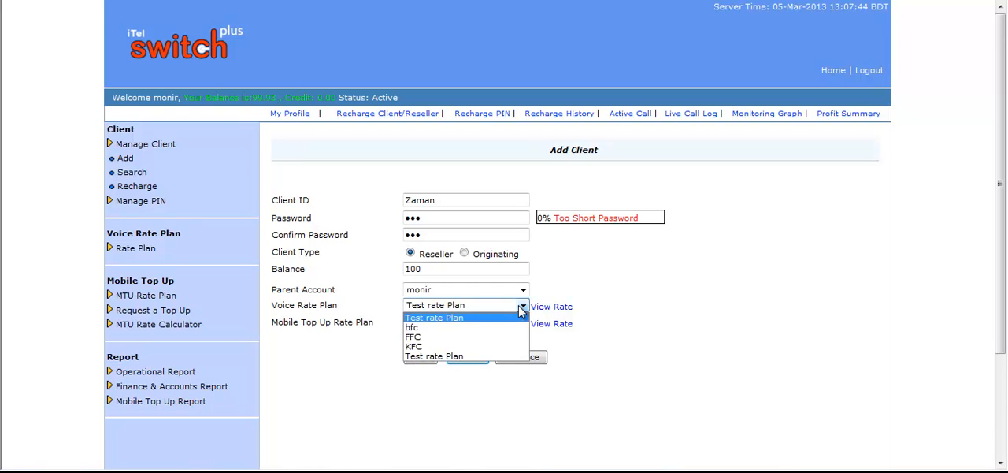
pyautogui.click(440, 346)
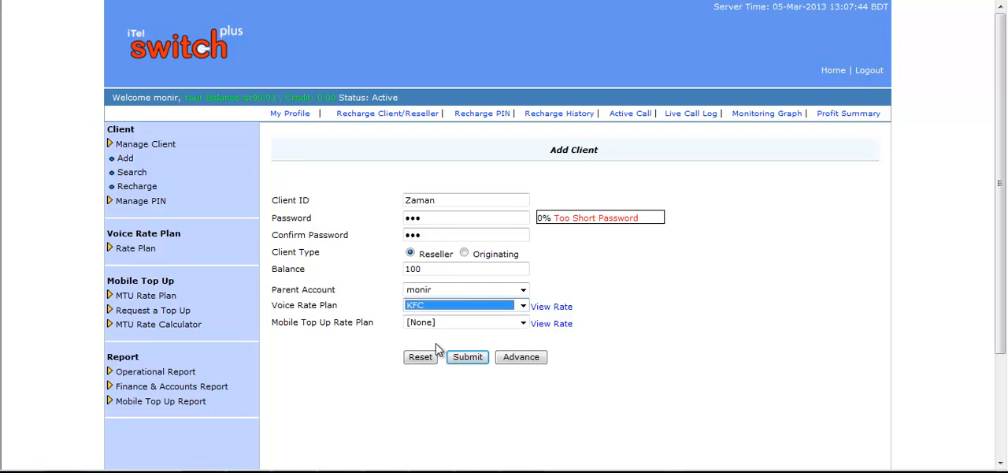
pyautogui.click(560, 309)
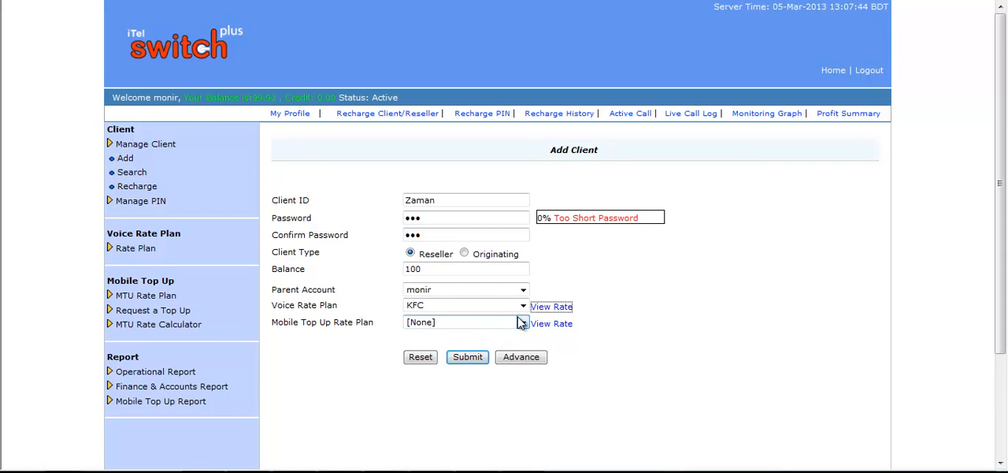
# Keep the mobile top up rate plan at [None] and show the advanced client settings
pyautogui.click(523, 325)
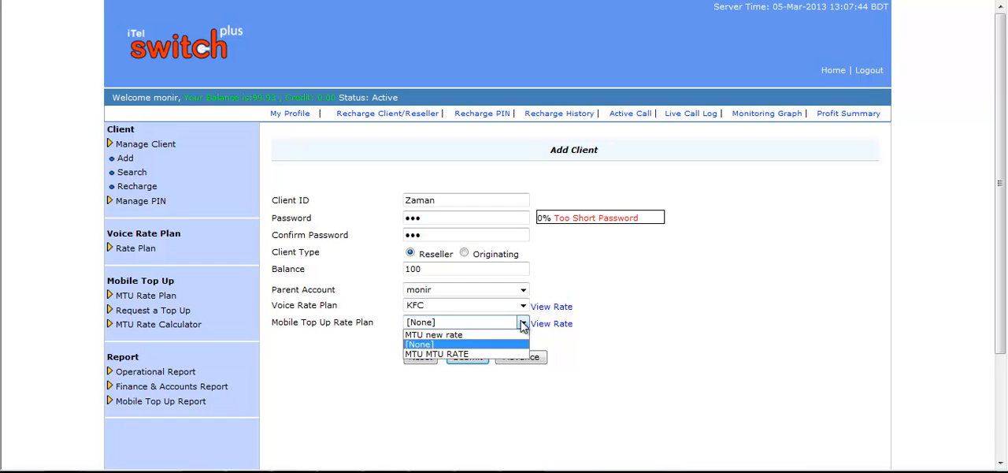
pyautogui.click(484, 345)
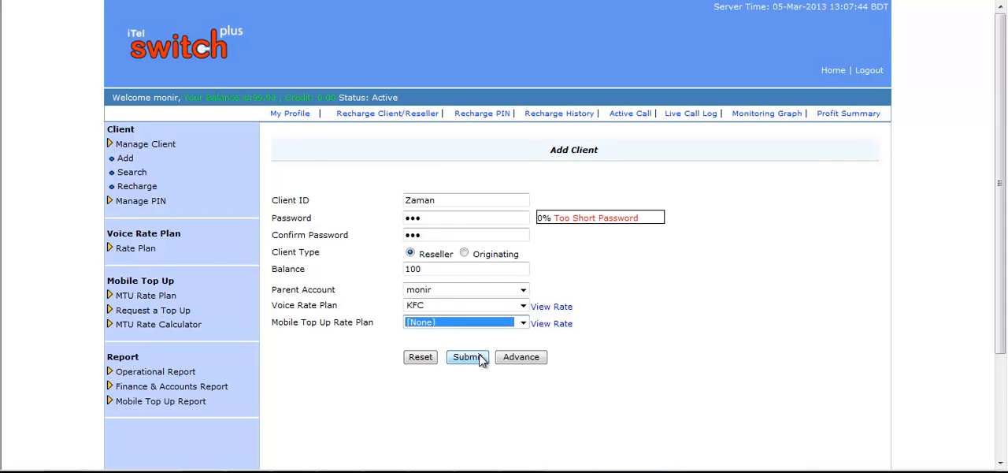
pyautogui.click(523, 360)
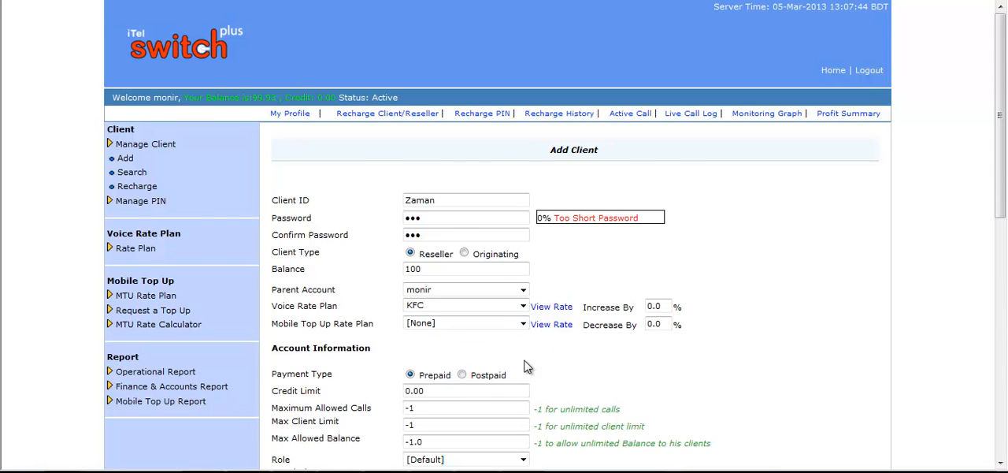
pyautogui.scroll(-3, 654, 260)
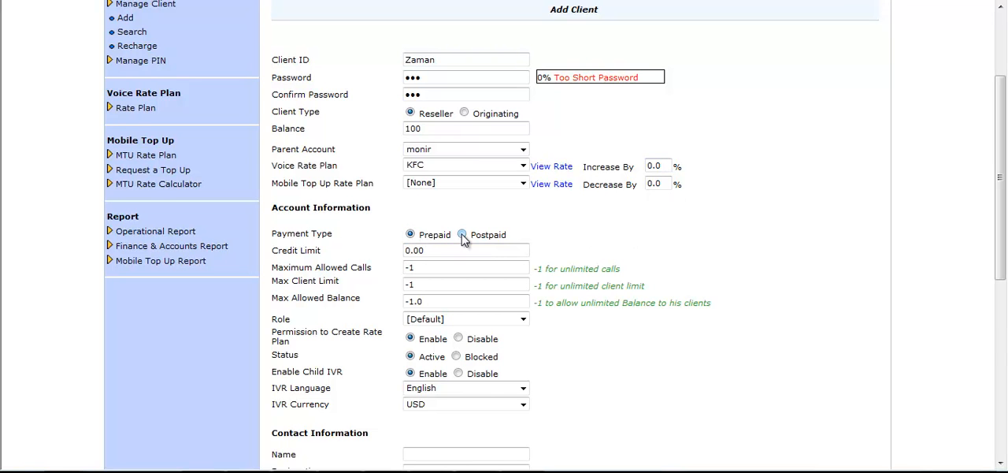
# Examine the credit limit and maximum allowed calls settings in the account information
pyautogui.click(429, 250)
pyautogui.moveTo(441, 249); pyautogui.dragTo(405, 252)
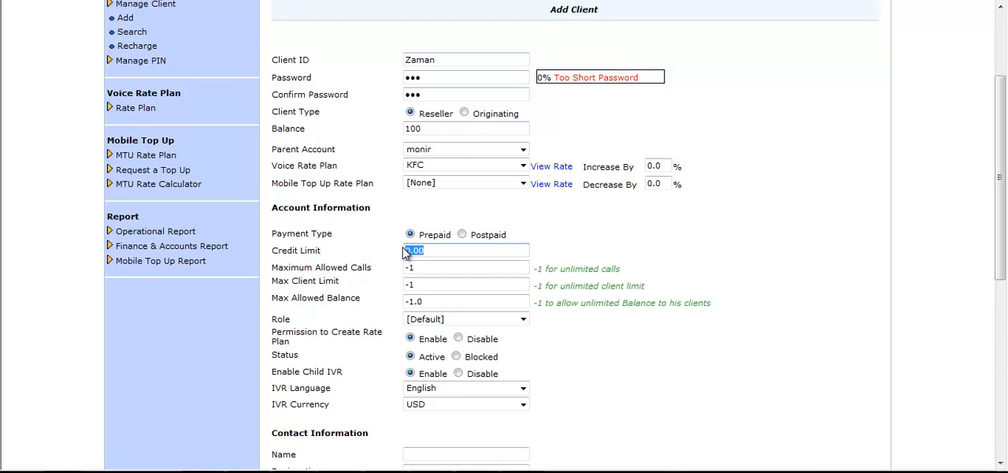
pyautogui.click(457, 249)
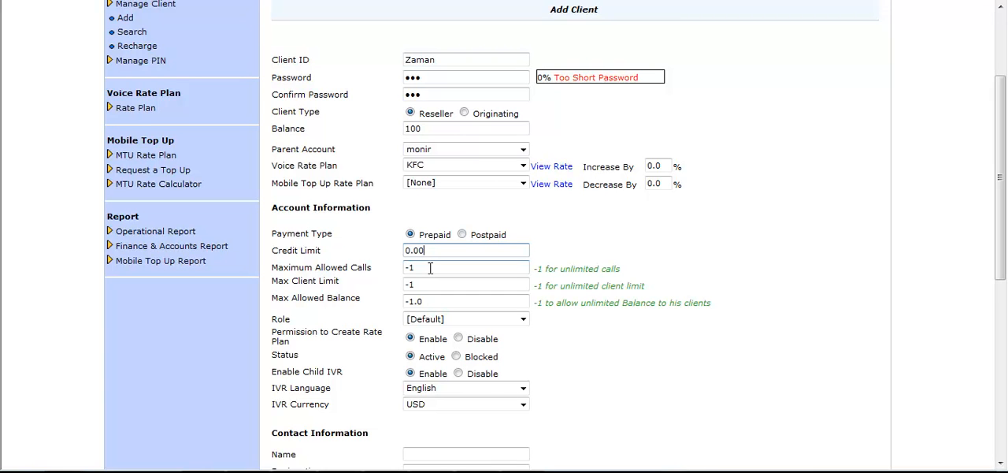
pyautogui.moveTo(430, 267); pyautogui.dragTo(403, 274)
pyautogui.click(438, 269)
# Set the client's max client limit to 10 and max allowed balance to 5000
pyautogui.click(441, 284)
pyautogui.doubleClick(441, 284)
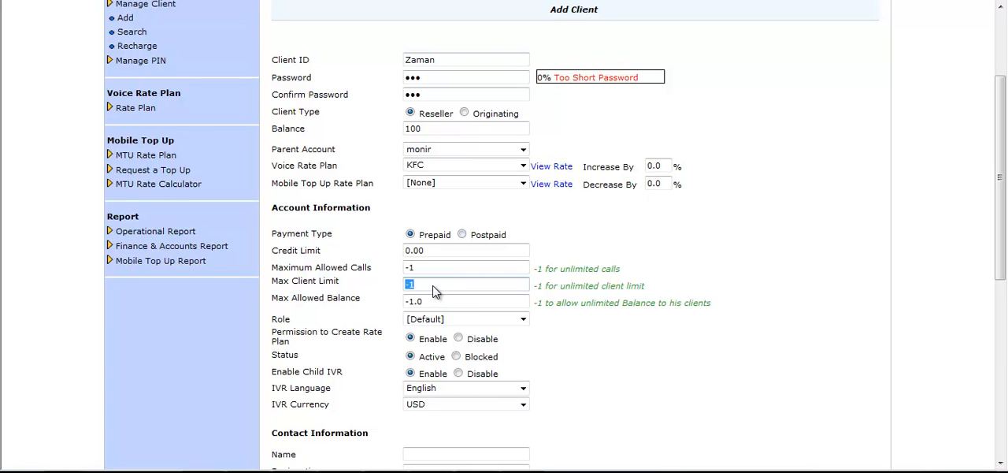
pyautogui.write('10')
pyautogui.click(439, 300)
pyautogui.press('BackSpace')
pyautogui.press('BackSpace')
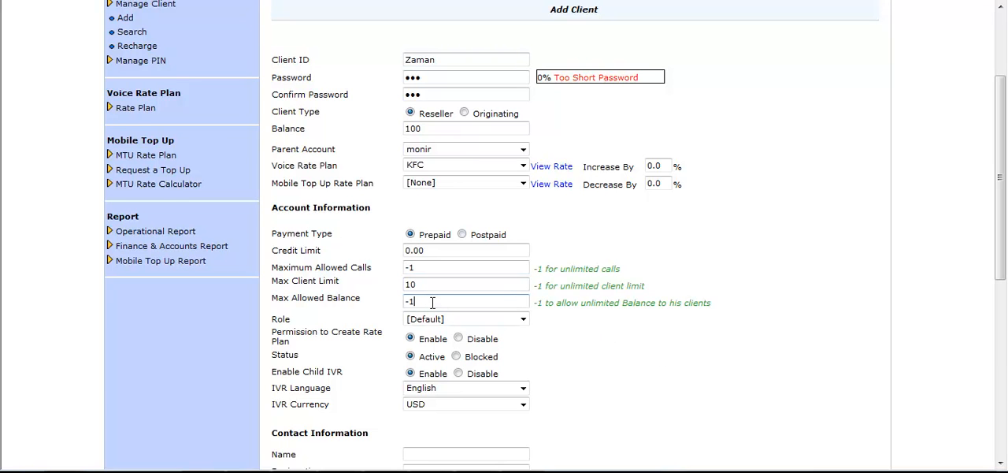
pyautogui.press('BackSpace')
pyautogui.press('BackSpace')
pyautogui.write('5000')
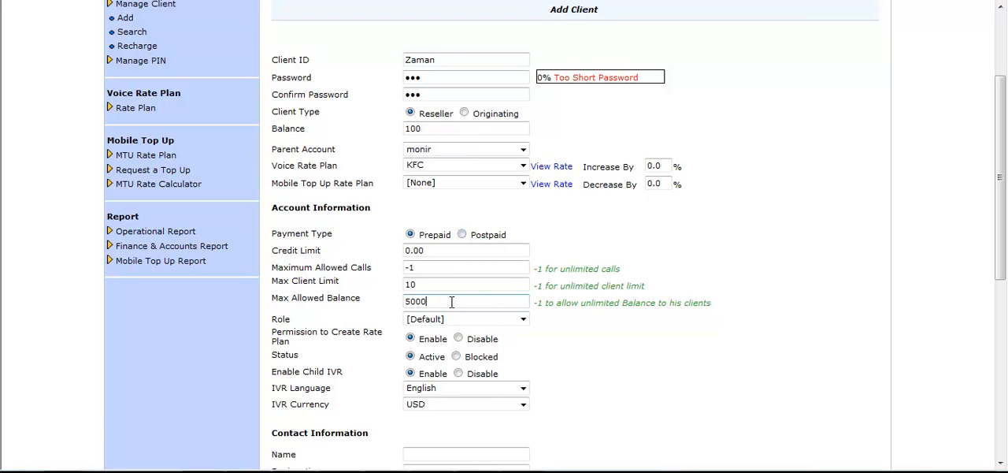
# Check the available role, IVR language and IVR currency options, keeping [Default], English and USD
pyautogui.click(525, 320)
pyautogui.click(525, 320)
pyautogui.click(712, 319)
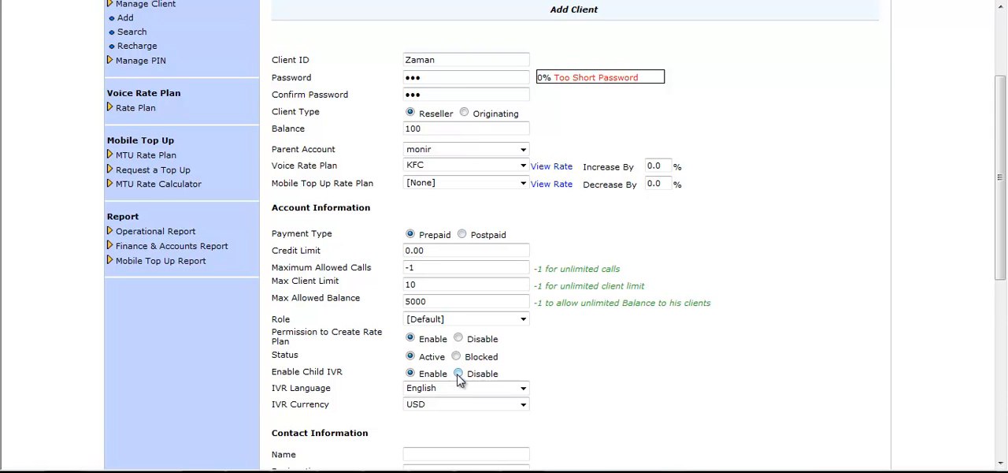
pyautogui.scroll(-2, 580, 378)
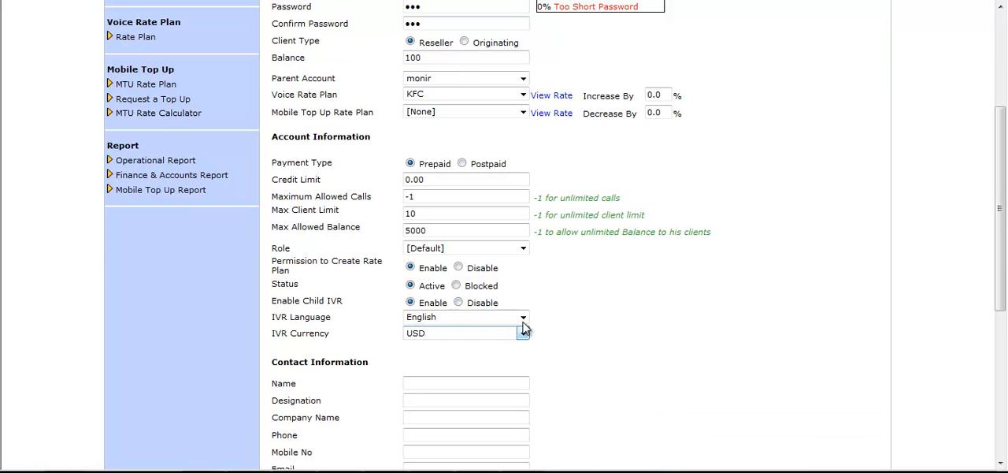
pyautogui.click(523, 318)
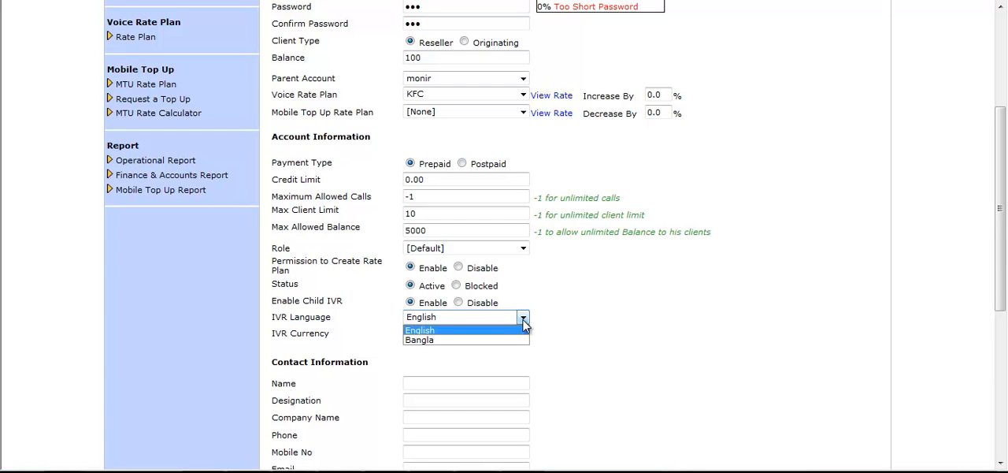
pyautogui.click(582, 324)
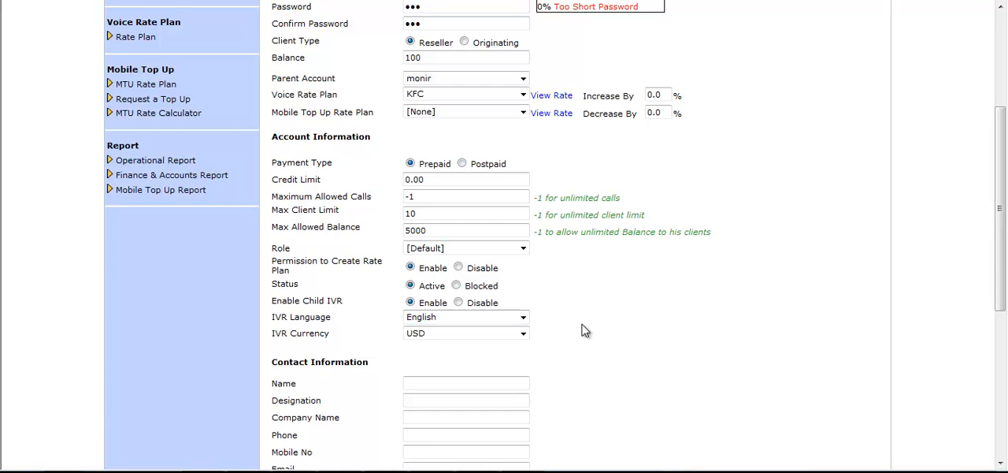
pyautogui.click(524, 334)
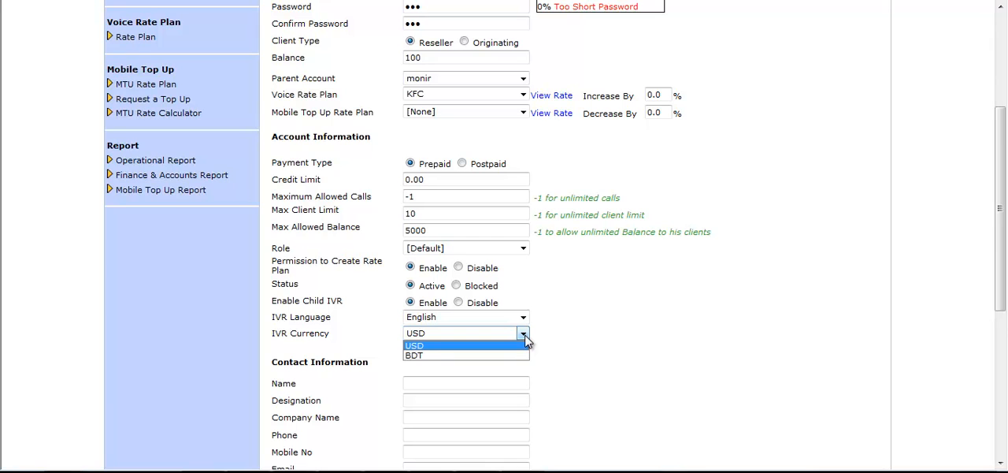
pyautogui.click(575, 337)
# Go through the contact and billing contact fields, leave them blank and submit the second reseller client
pyautogui.scroll(-5, 576, 337)
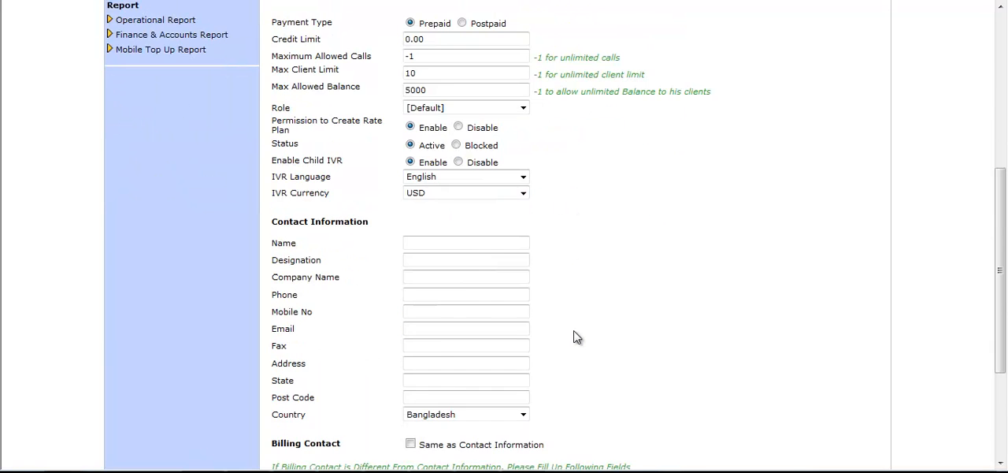
pyautogui.click(434, 104)
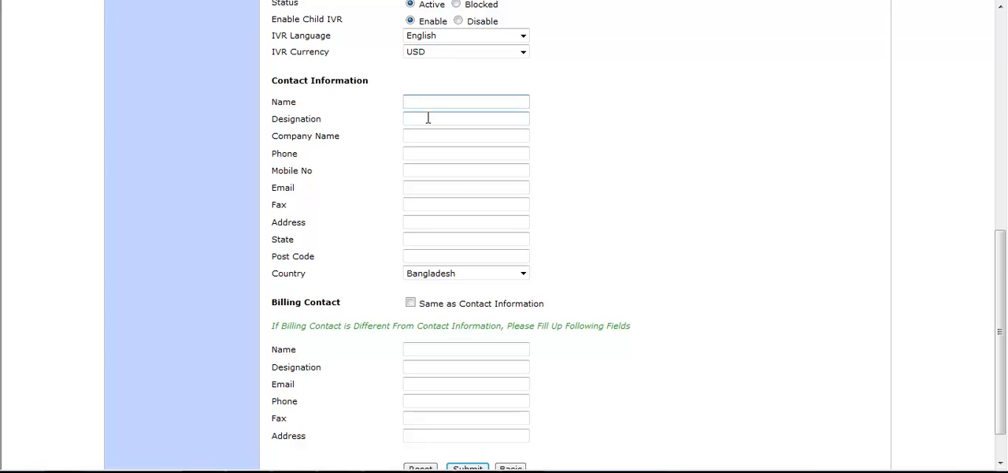
pyautogui.click(428, 118)
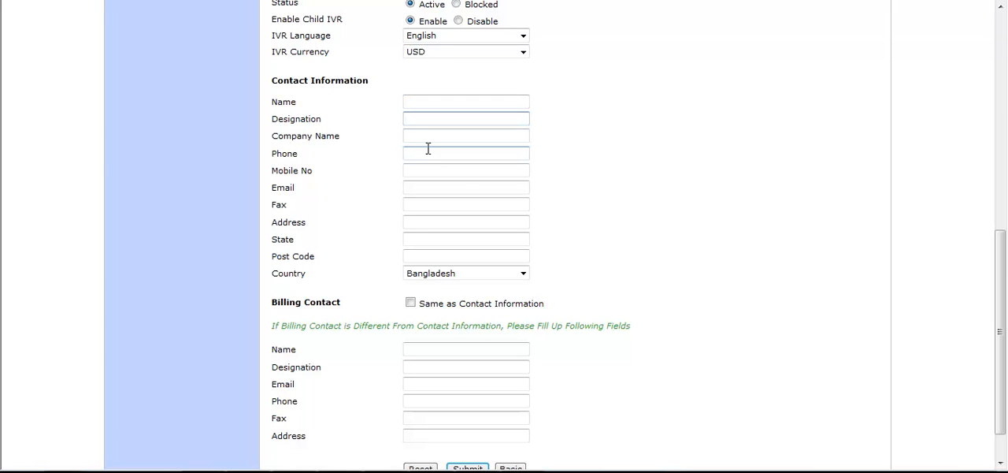
pyautogui.click(428, 137)
pyautogui.click(431, 169)
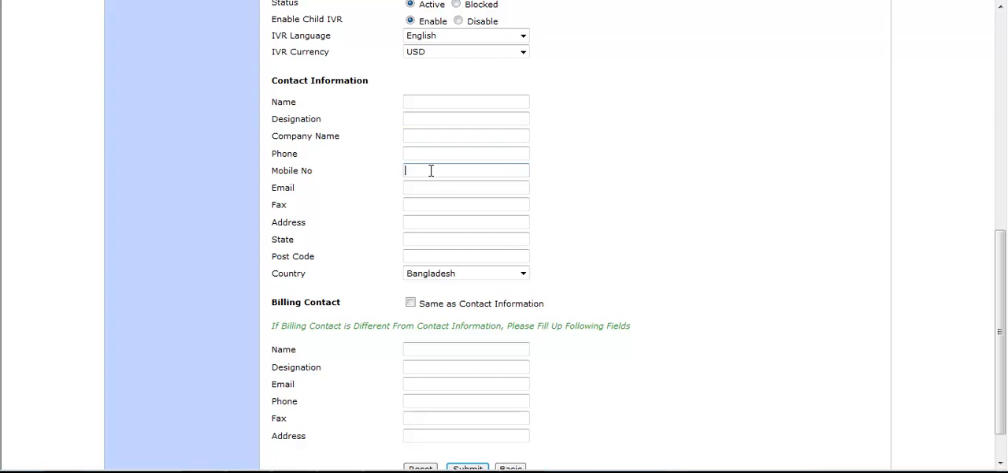
pyautogui.click(434, 188)
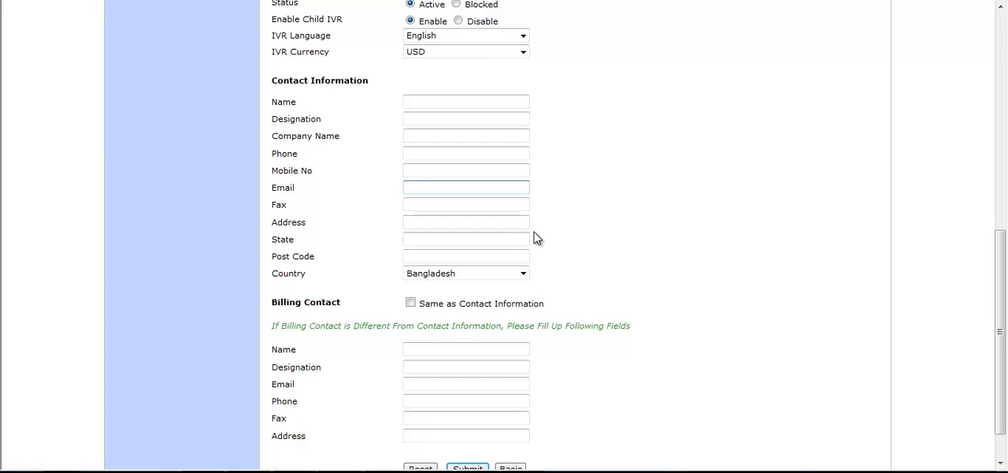
pyautogui.scroll(-2, 535, 235)
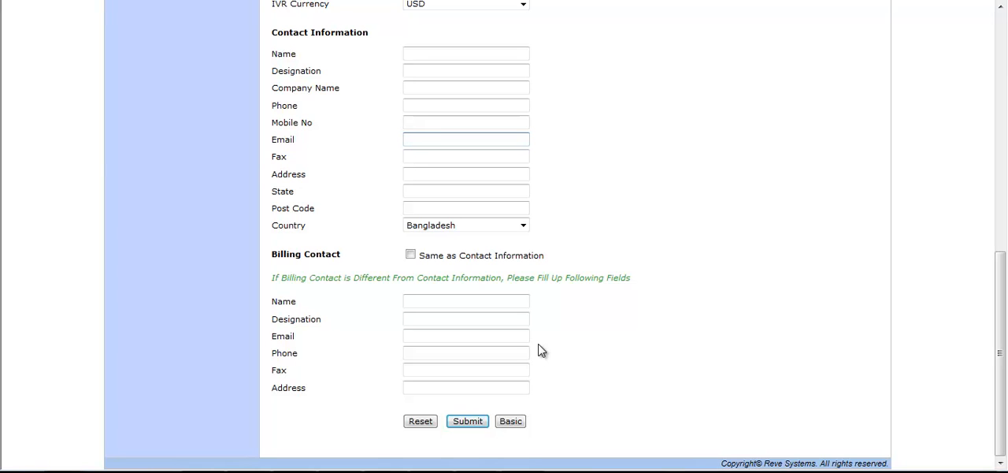
pyautogui.click(469, 426)
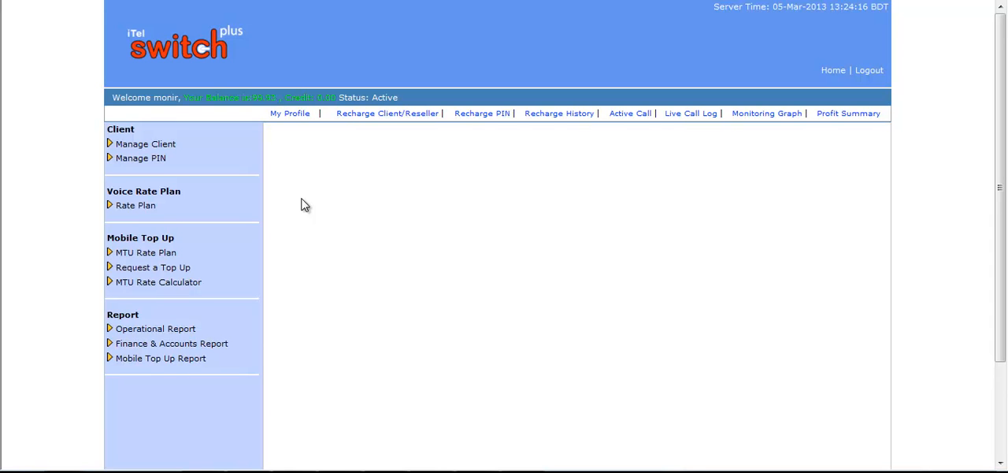
# Start adding a third client, enter its client ID, and fill in and confirm its password
pyautogui.click(161, 143)
pyautogui.click(131, 163)
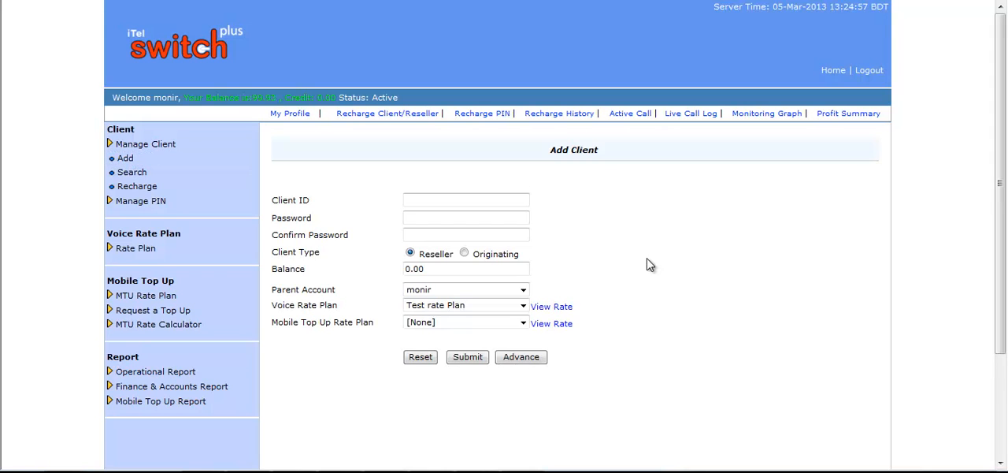
pyautogui.click(464, 199)
pyautogui.write('Rupen')
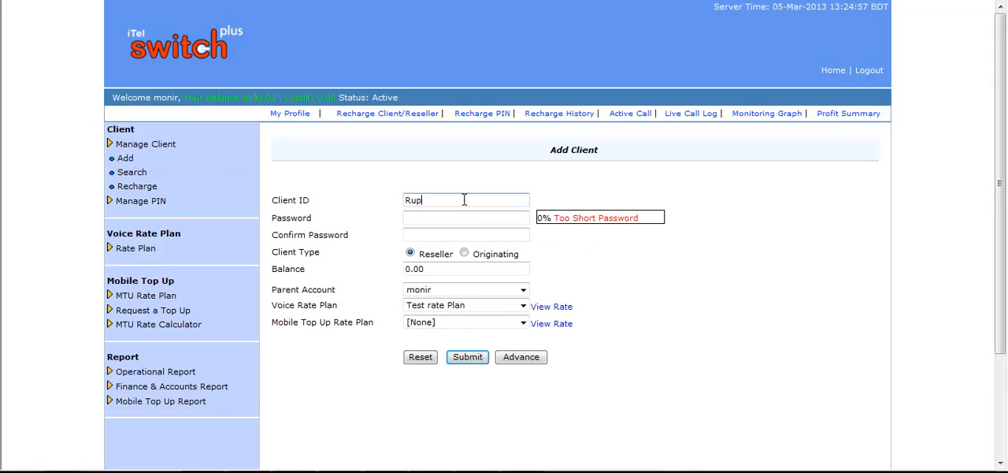
pyautogui.click(451, 217)
pyautogui.press('Tab')
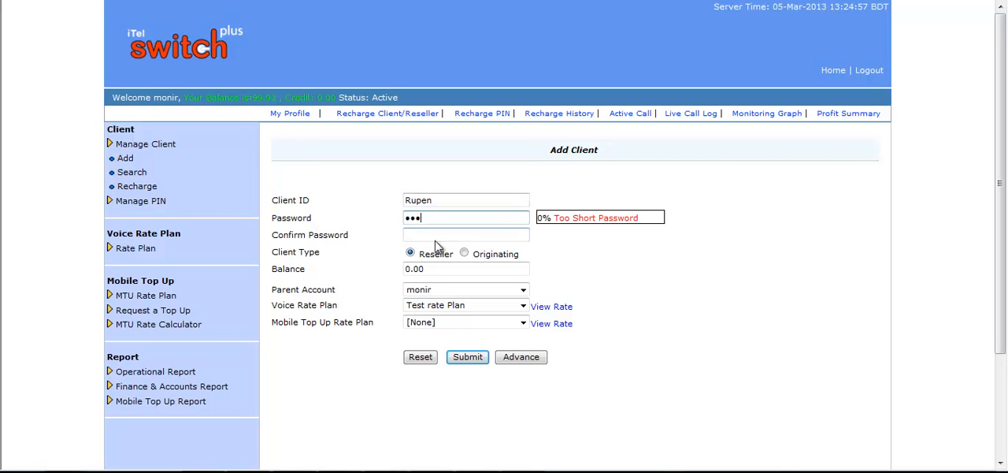
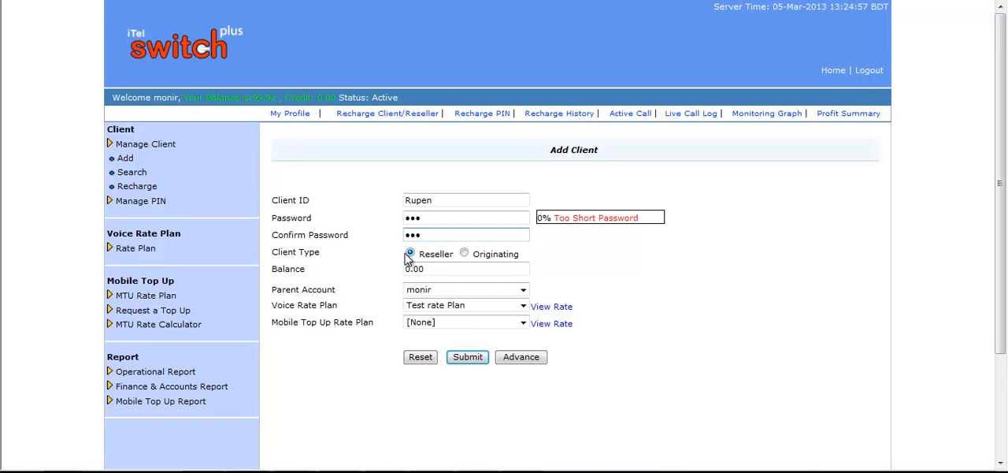
# Set the third client's type to Originating and its balance to 100
pyautogui.click(463, 253)
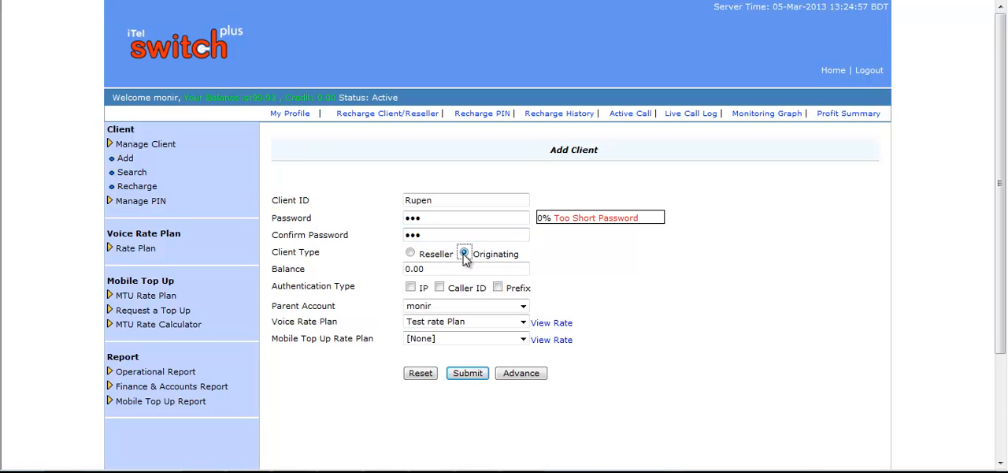
pyautogui.click(446, 270)
pyautogui.moveTo(445, 269); pyautogui.dragTo(393, 271)
pyautogui.write('100')
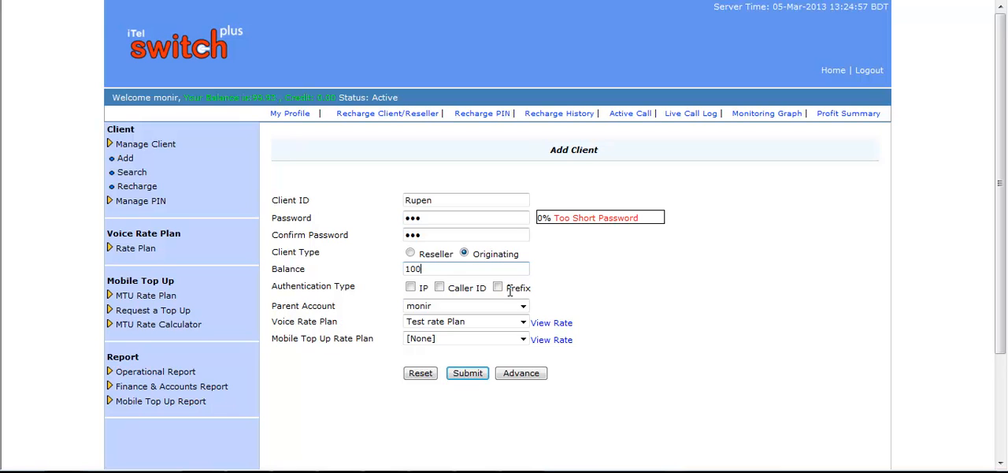
# Enable IP authentication for the originating client and add the IP address 45.78.89.90 with port 5060
pyautogui.click(411, 289)
pyautogui.click(423, 311)
pyautogui.write('45.78.89.90')
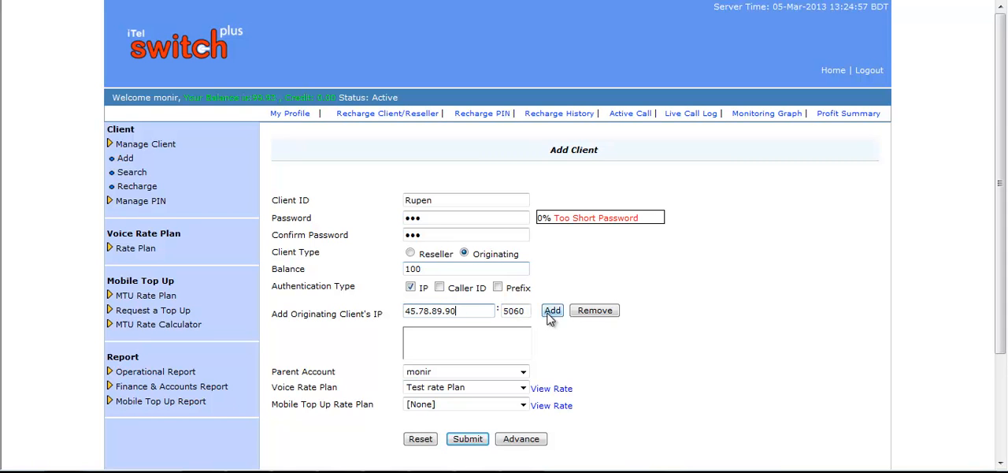
pyautogui.click(551, 312)
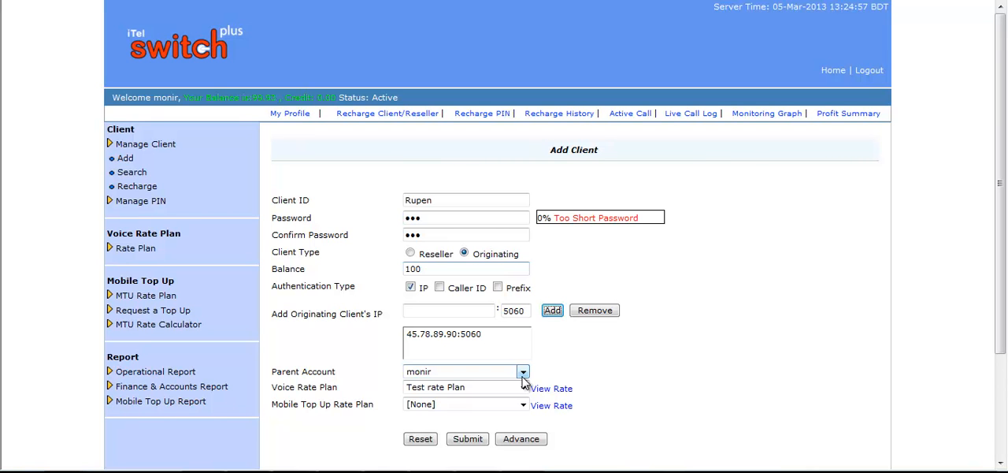
# Set the third client's voice rate plan to FFC and keep the mobile top up rate plan at [None]
pyautogui.click(557, 373)
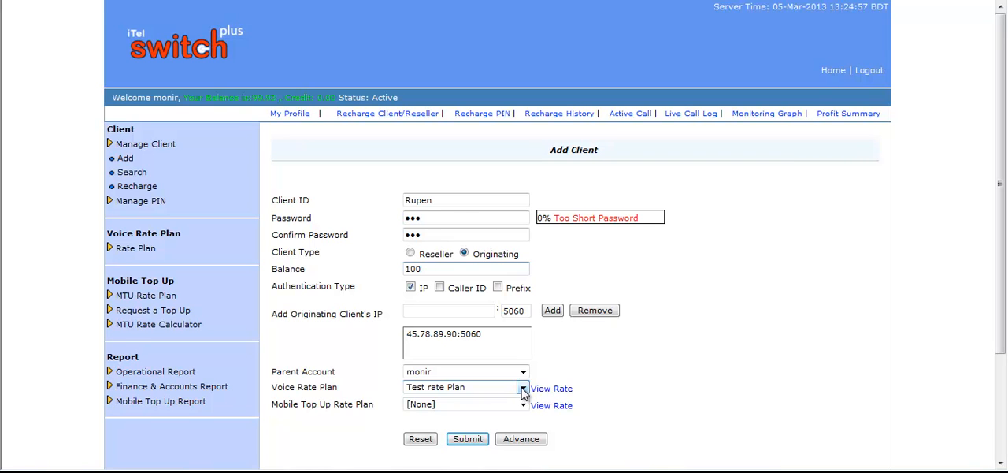
pyautogui.click(524, 390)
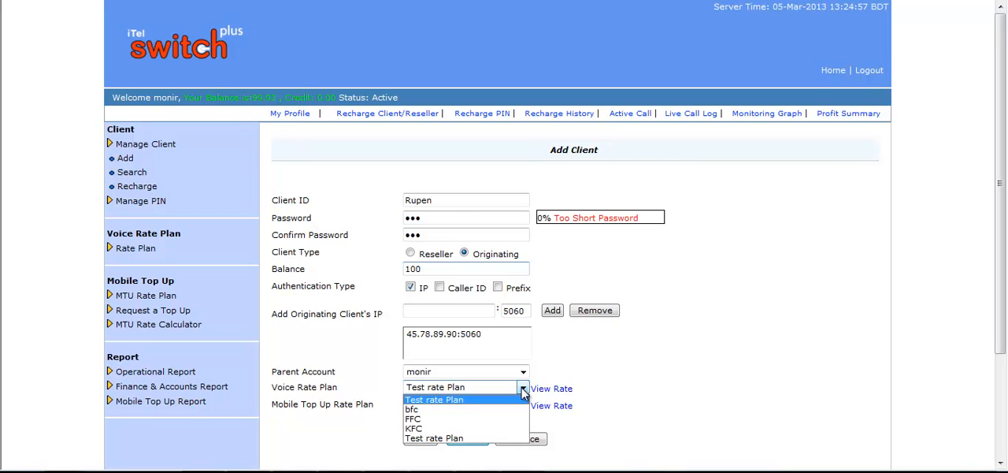
pyautogui.click(441, 418)
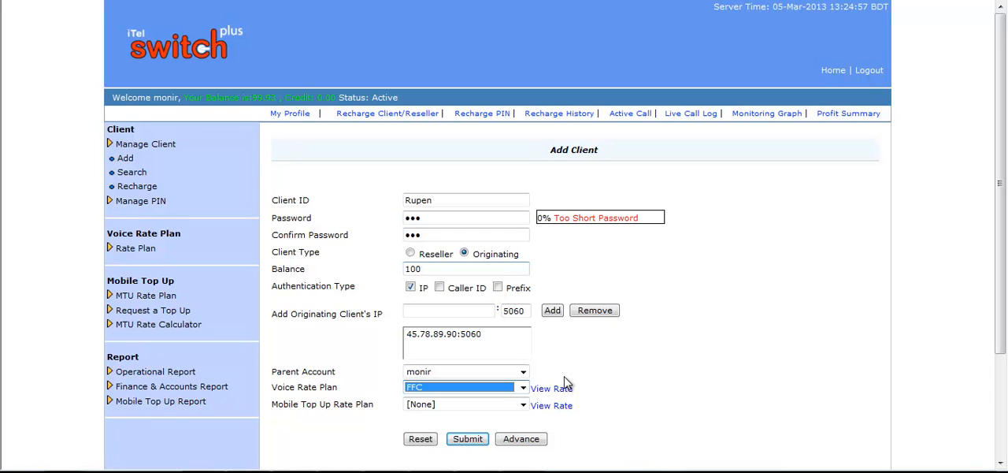
pyautogui.click(575, 435)
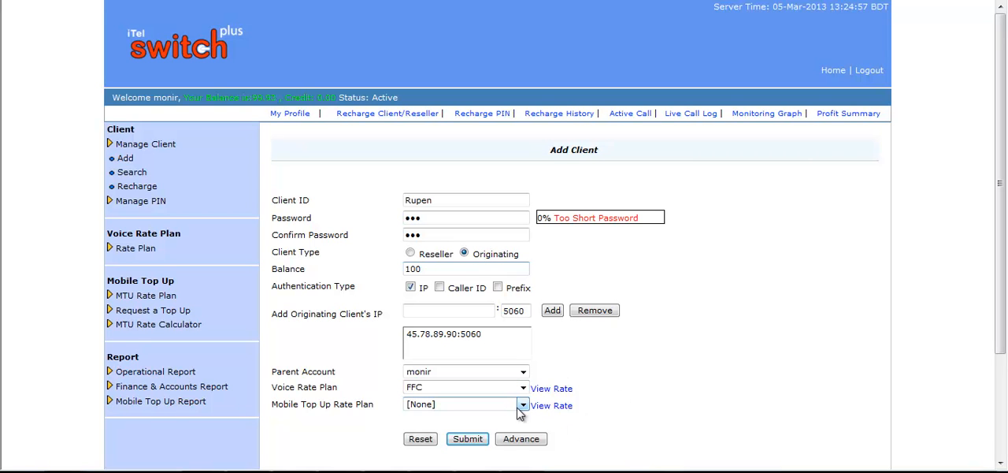
pyautogui.click(521, 404)
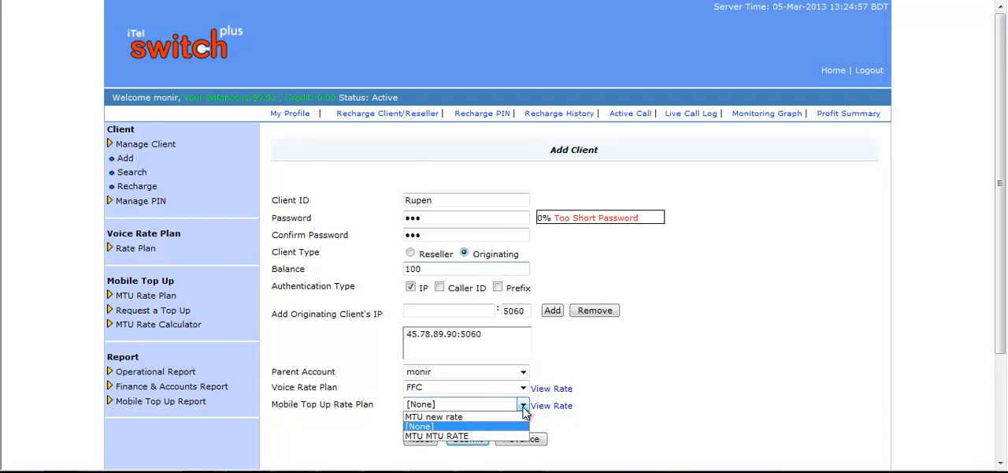
pyautogui.click(525, 409)
# Show the originating client's advanced settings and review the rate adjustment, credit limit and maximum allowed calls, keeping the defaults
pyautogui.scroll(-2, 618, 385)
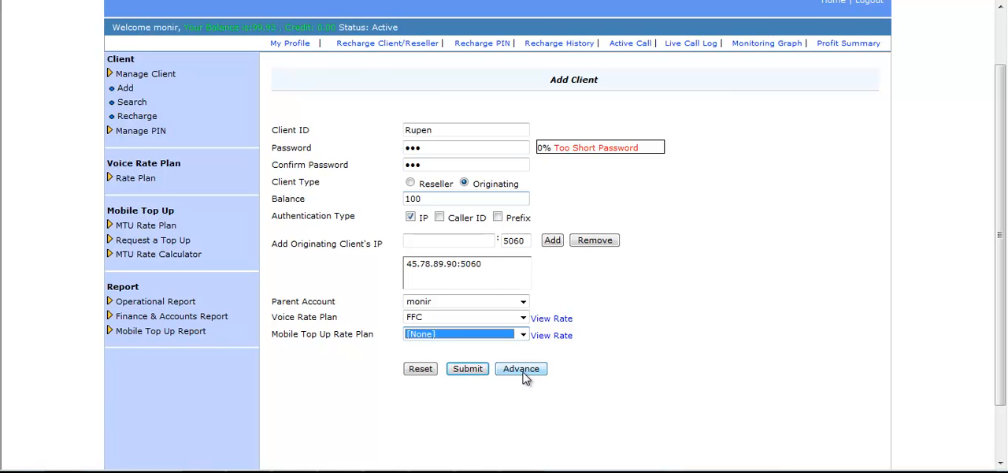
pyautogui.click(522, 368)
pyautogui.scroll(-3, 664, 236)
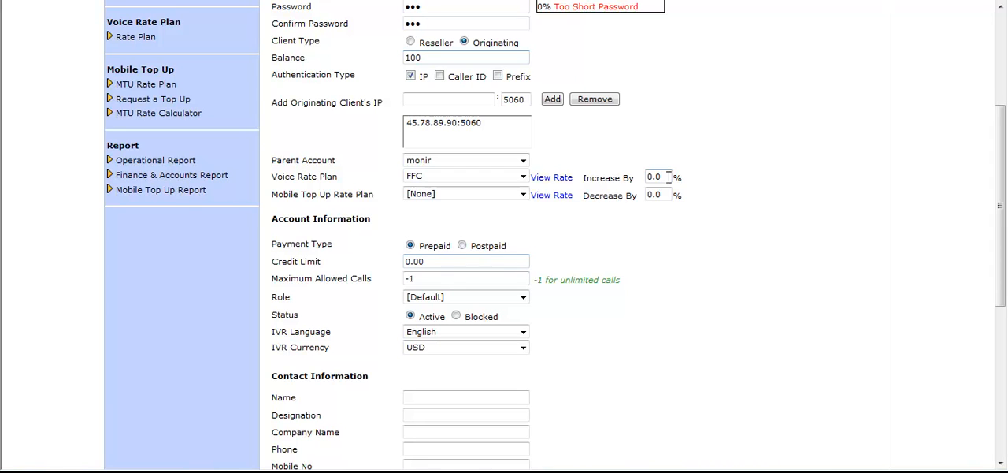
pyautogui.moveTo(586, 176); pyautogui.dragTo(618, 185)
pyautogui.click(625, 238)
pyautogui.click(446, 260)
pyautogui.moveTo(456, 281); pyautogui.dragTo(407, 277)
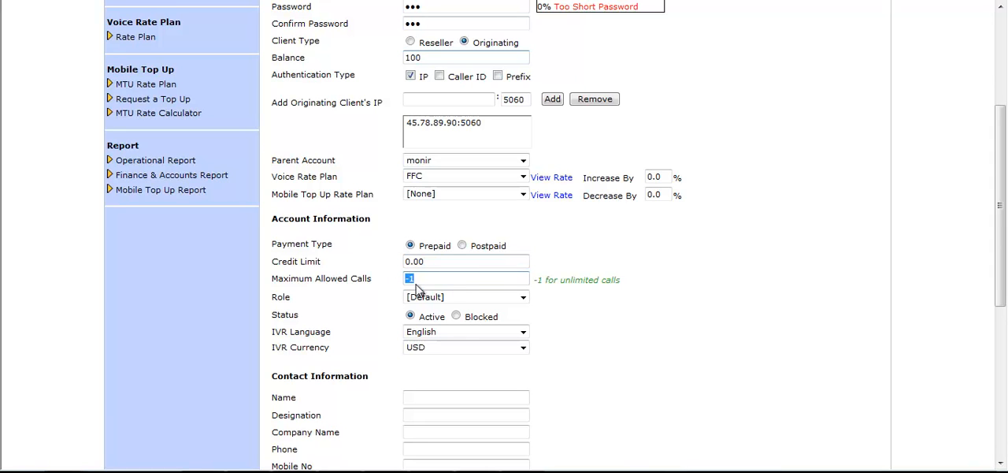
pyautogui.click(427, 282)
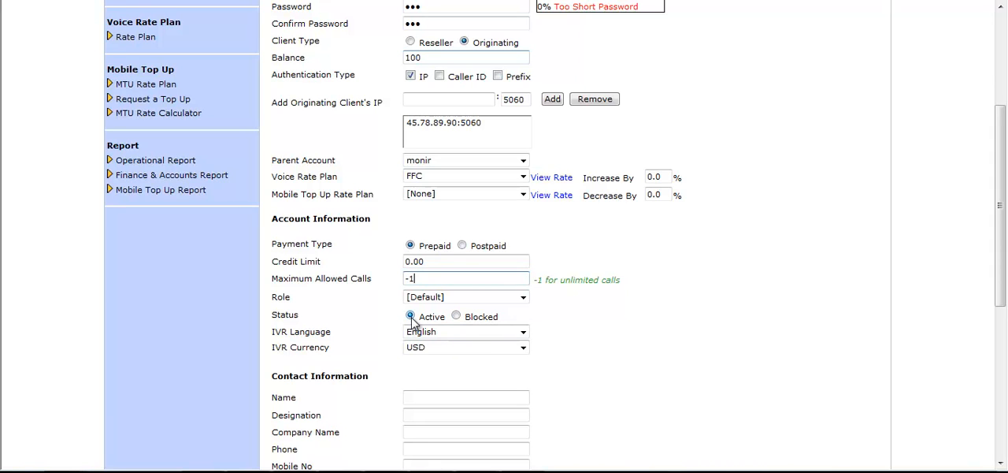
# Check the IVR language and IVR currency options for the originating client, keeping English and USD
pyautogui.click(523, 332)
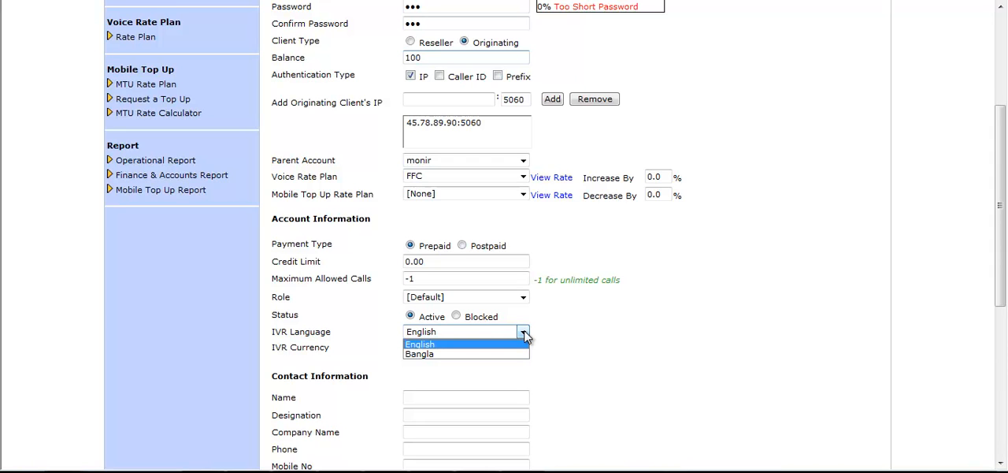
pyautogui.click(524, 333)
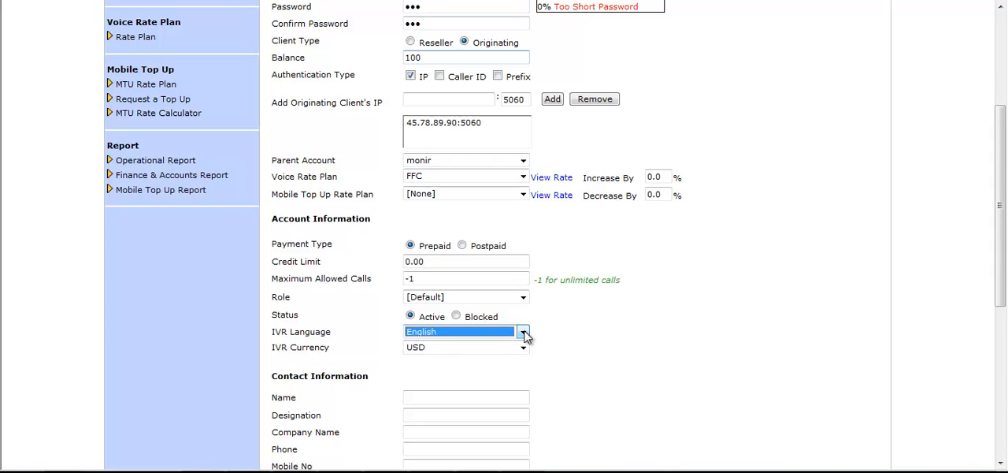
pyautogui.click(524, 348)
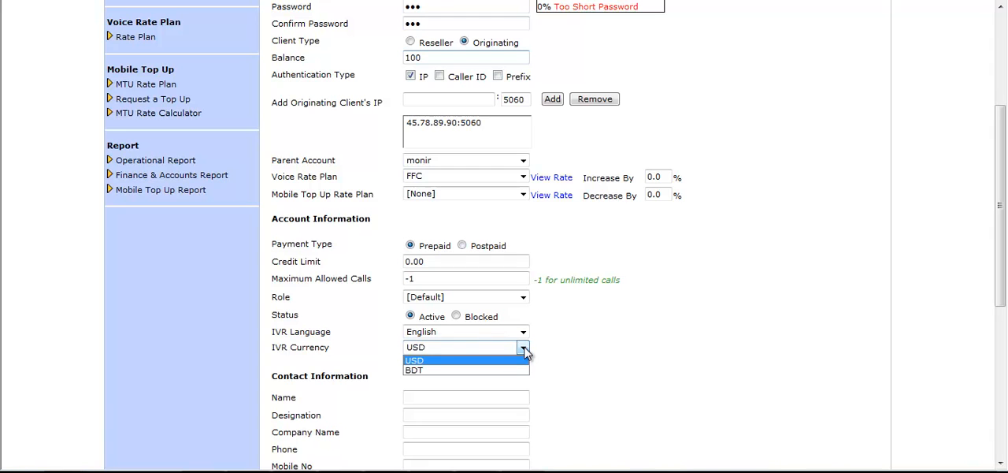
pyautogui.click(523, 348)
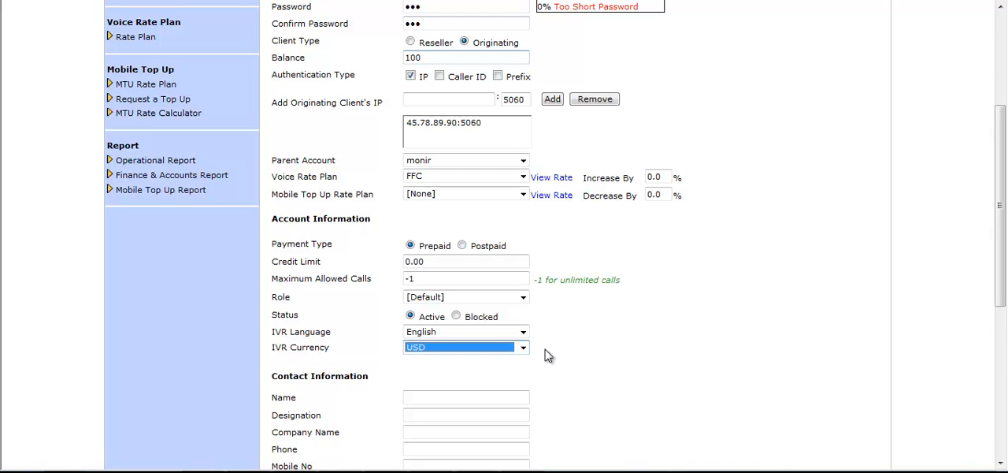
pyautogui.click(543, 354)
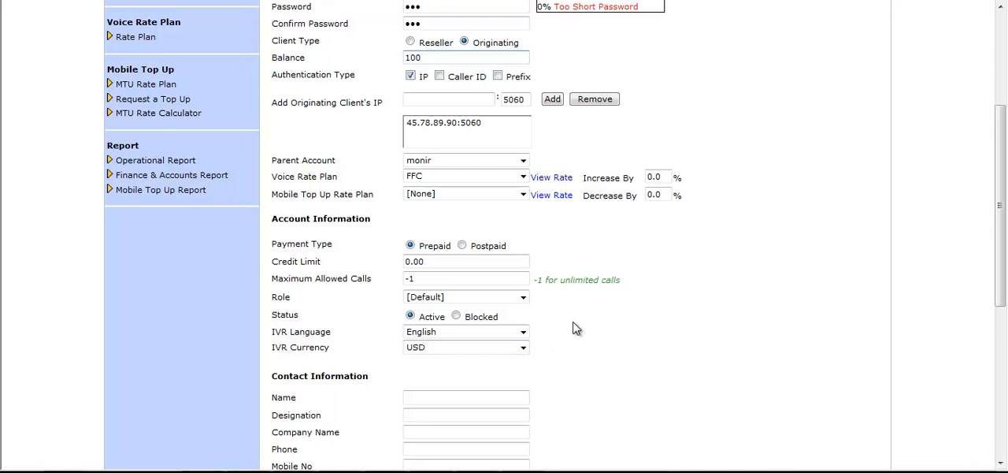
# Leave the contact and billing contact fields blank and submit the originating client
pyautogui.scroll(-3, 575, 329)
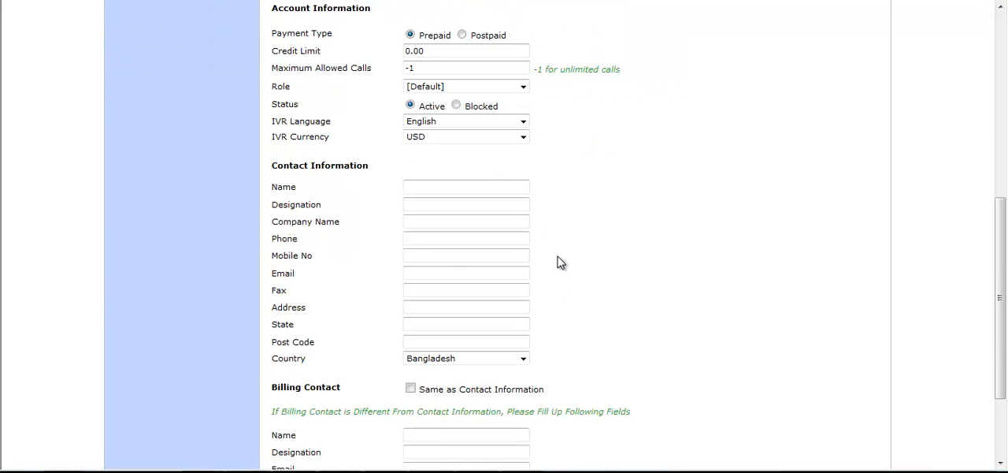
pyautogui.scroll(-2, 561, 262)
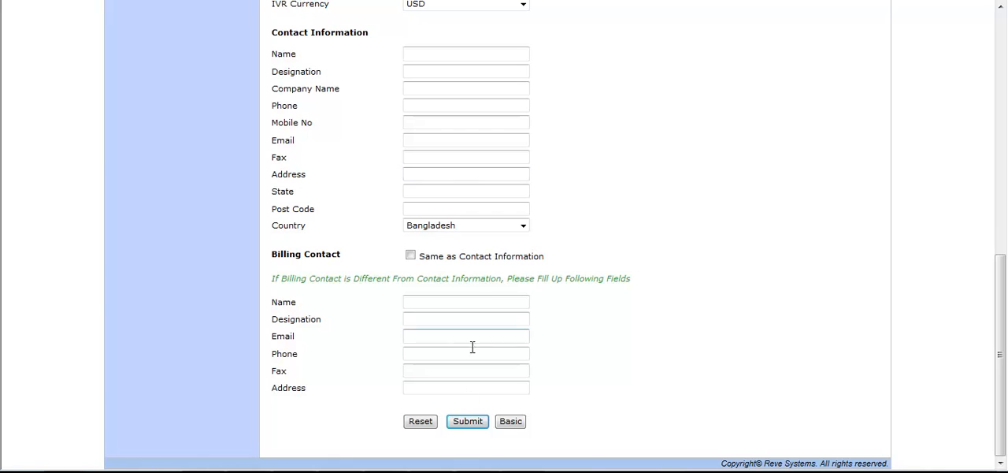
pyautogui.click(467, 421)
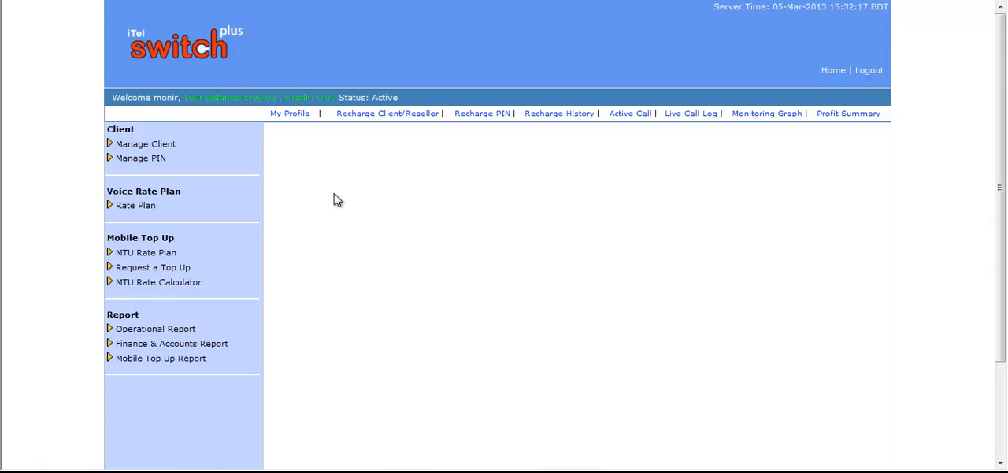
# Start generating a PIN batch, name it BD Batch and set its PIN prefix to 5
pyautogui.click(175, 159)
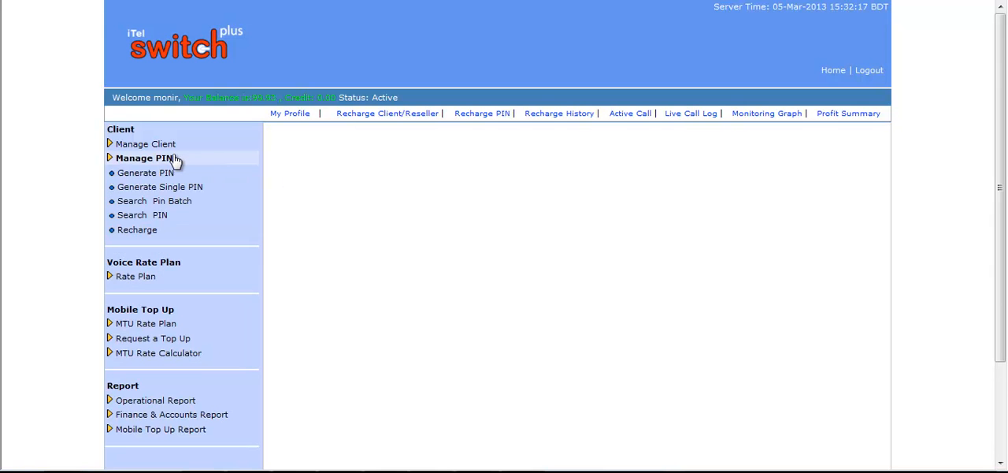
pyautogui.click(167, 178)
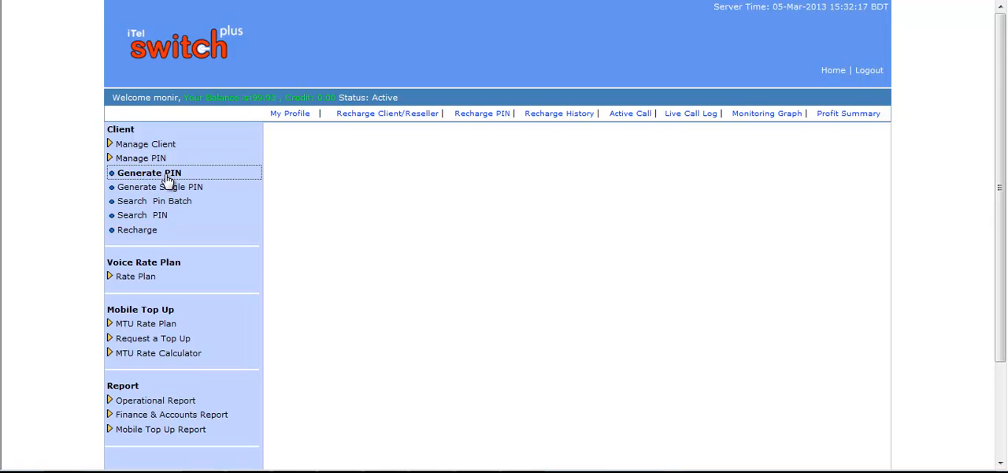
pyautogui.click(489, 206)
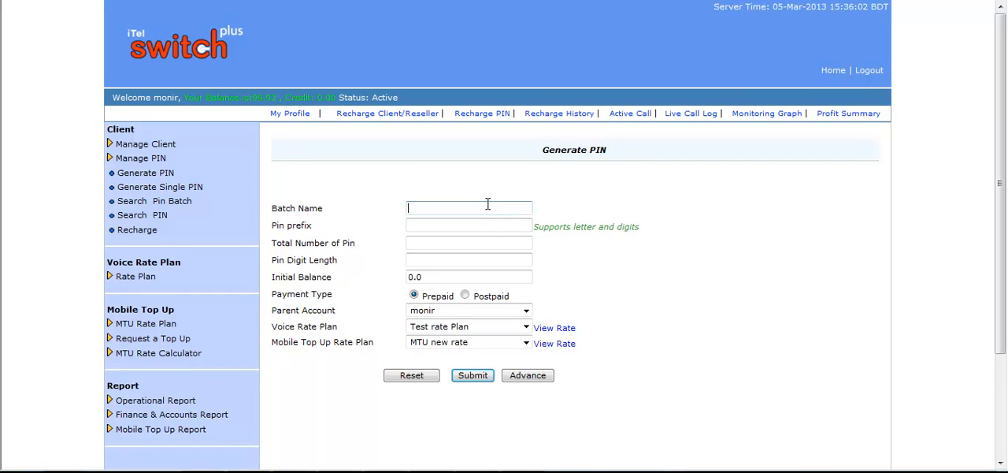
pyautogui.write('BD Batch')
pyautogui.click(470, 224)
pyautogui.write('5')
# Set the batch's total number of PINs to 10, the PIN digit length to 6 and the initial balance to 50
pyautogui.click(447, 243)
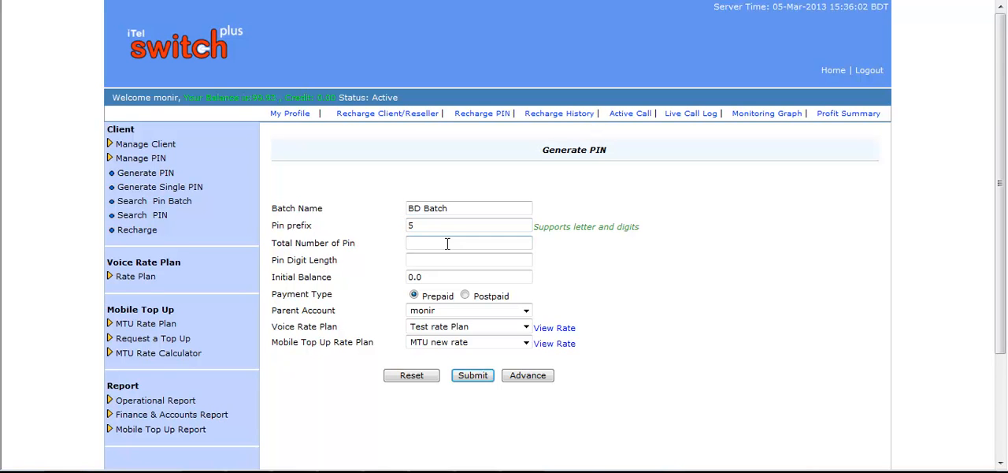
pyautogui.write('10')
pyautogui.click(437, 262)
pyautogui.write('6')
pyautogui.moveTo(445, 275); pyautogui.dragTo(406, 277)
pyautogui.write('50')
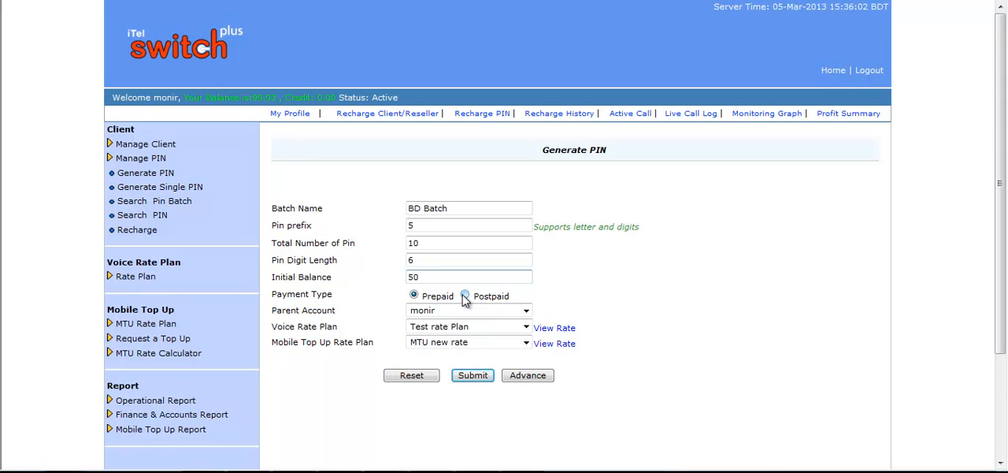
# Keep the batch's parent account, set its voice rate plan to FFC and keep MTU new rate for mobile top up
pyautogui.click(526, 311)
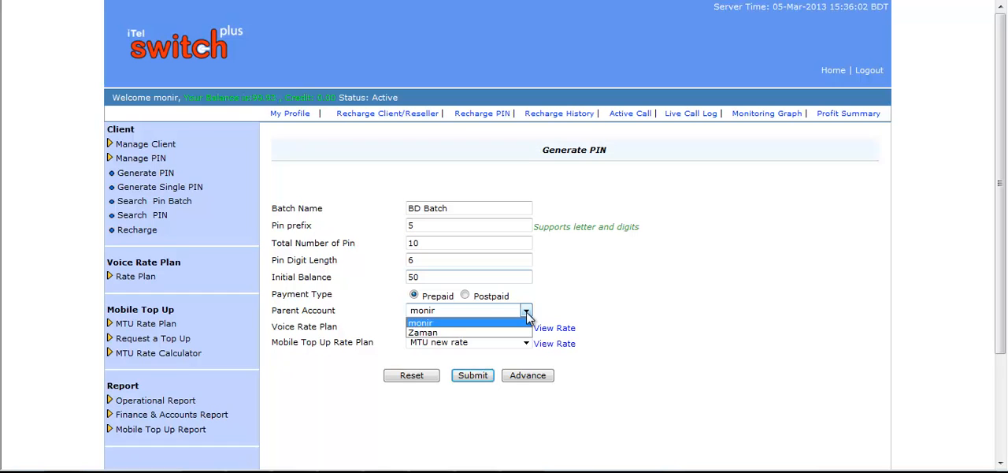
pyautogui.click(526, 312)
pyautogui.click(592, 316)
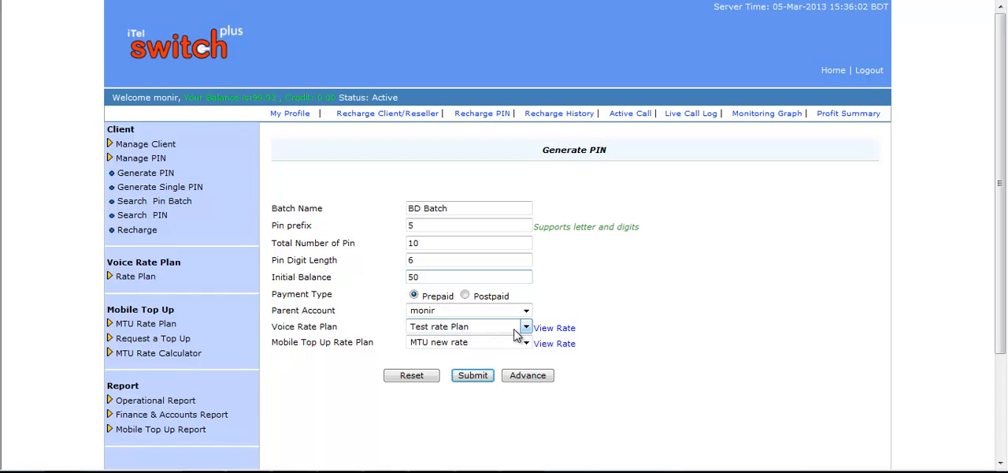
pyautogui.click(526, 328)
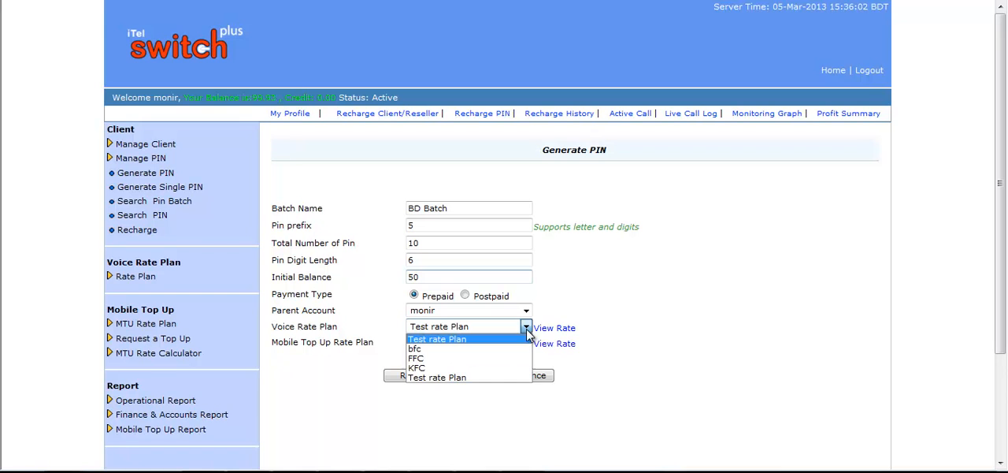
pyautogui.click(434, 358)
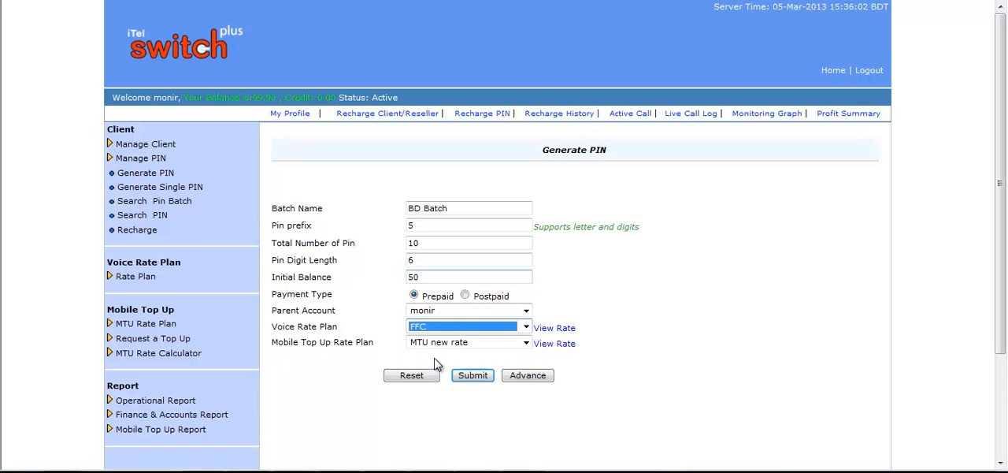
pyautogui.click(582, 447)
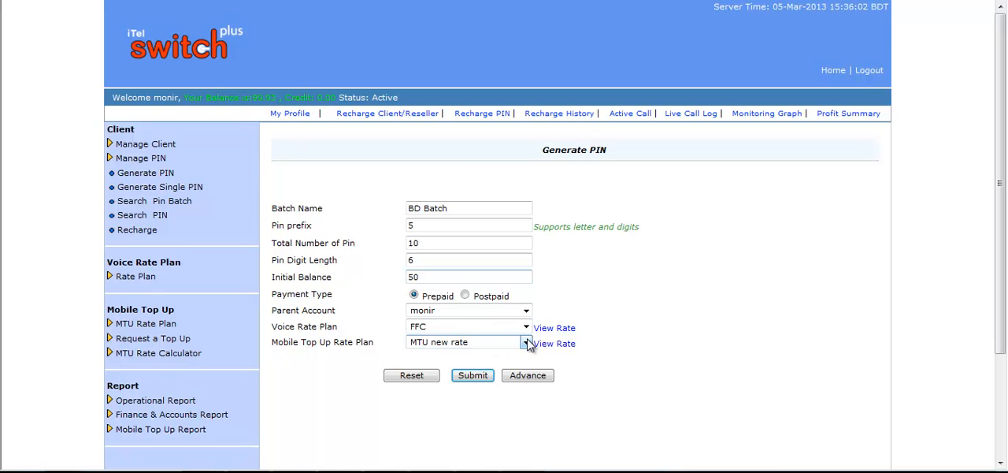
pyautogui.click(526, 343)
pyautogui.click(526, 343)
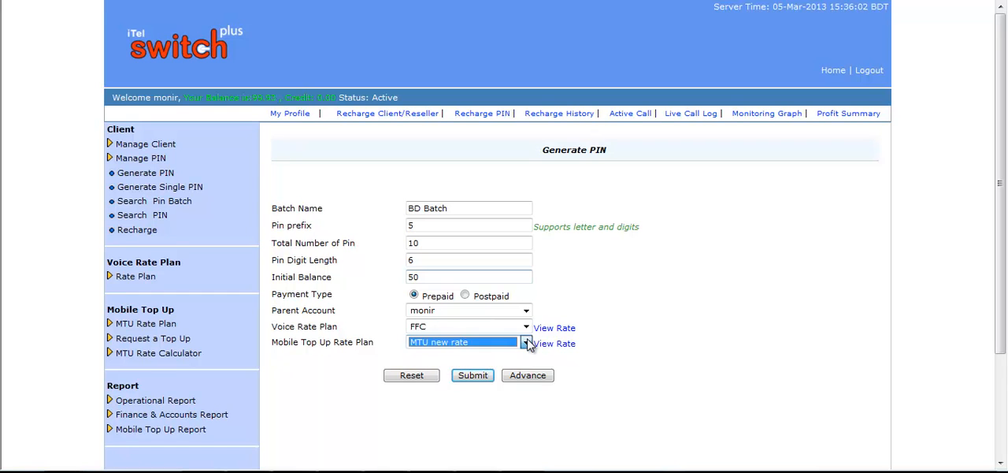
pyautogui.click(610, 352)
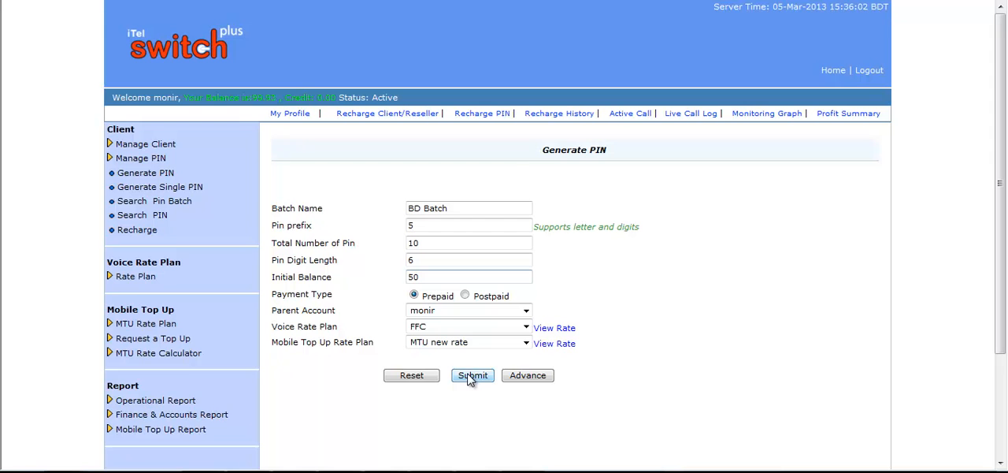
# Show the advanced settings of the PIN batch and check the rate increase and decrease percentages
pyautogui.click(526, 375)
pyautogui.scroll(-3, 608, 241)
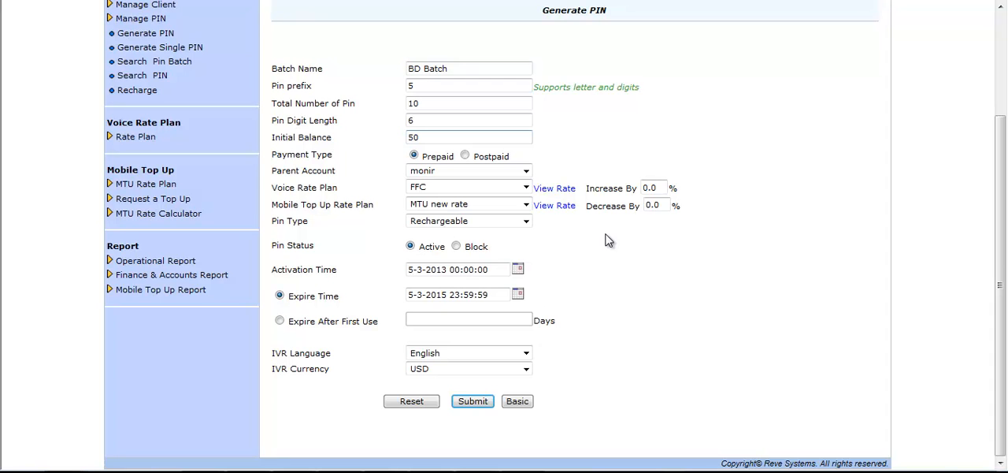
pyautogui.moveTo(588, 188); pyautogui.dragTo(632, 191)
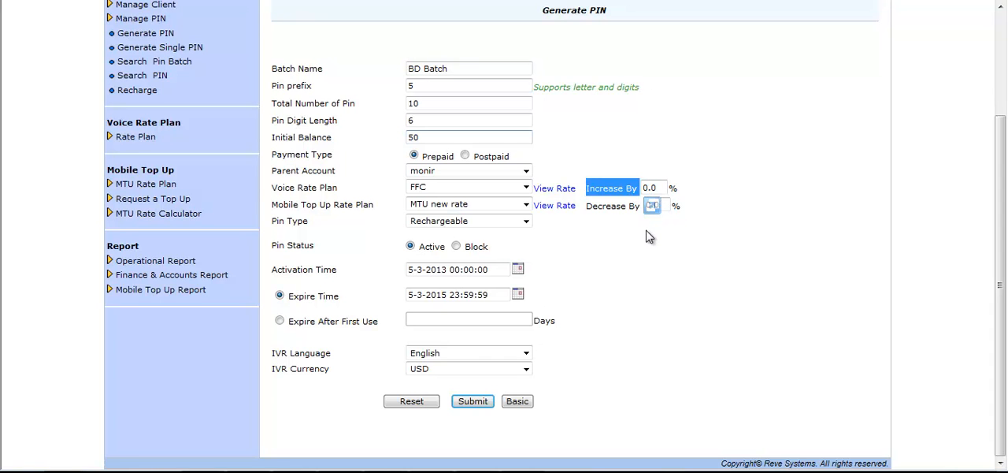
pyautogui.click(617, 257)
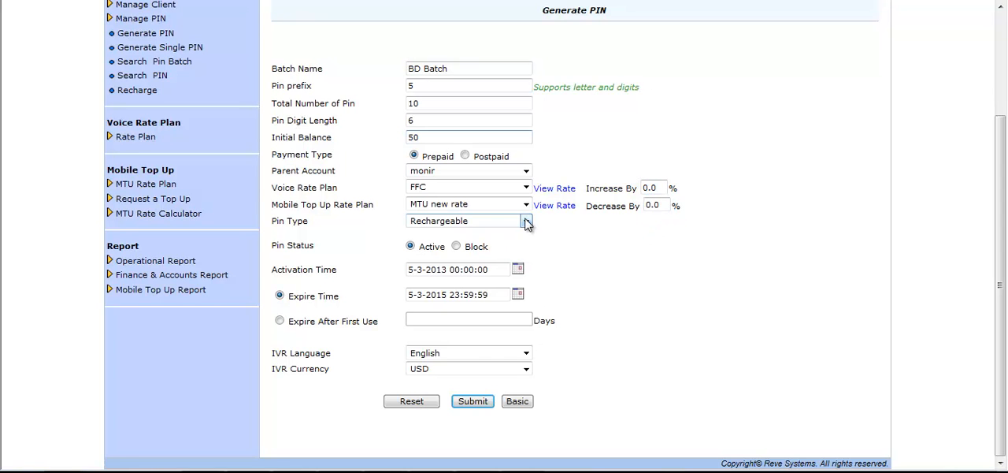
# Keep the PIN type as Rechargeable and switch the batch's expiry to Expire After First Use
pyautogui.click(526, 221)
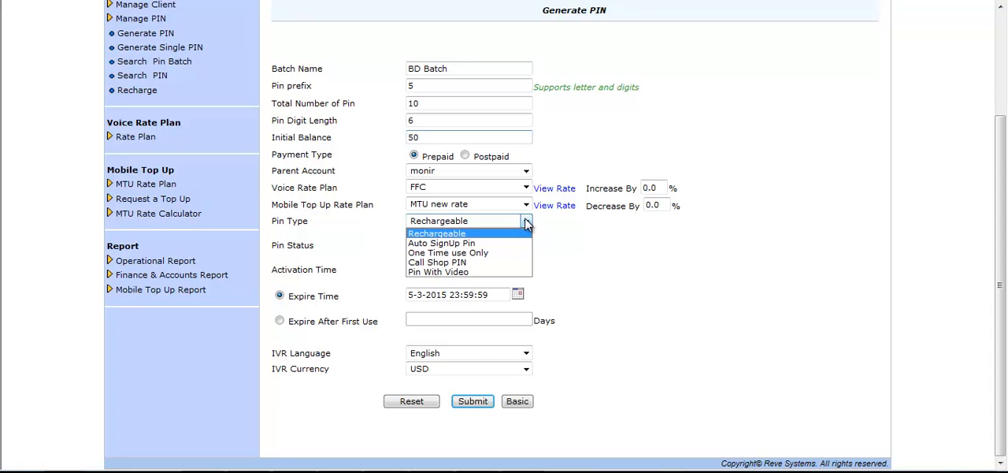
pyautogui.click(526, 233)
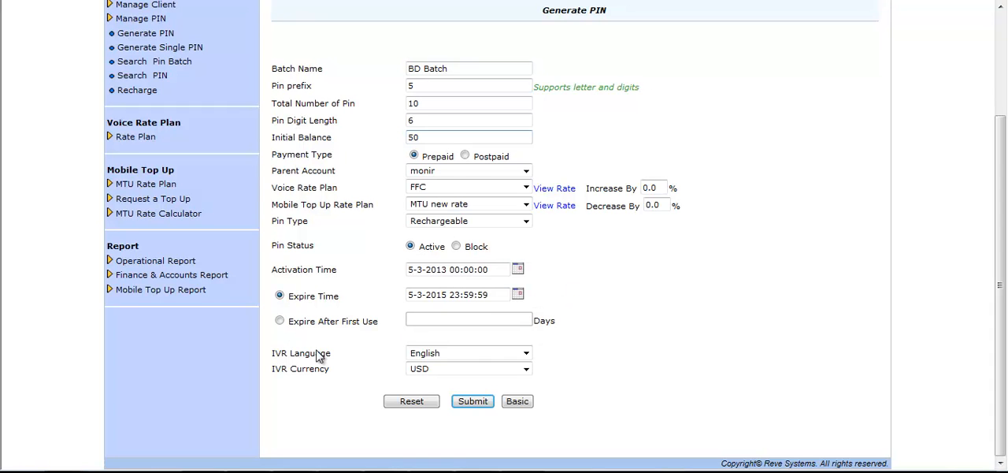
pyautogui.click(281, 321)
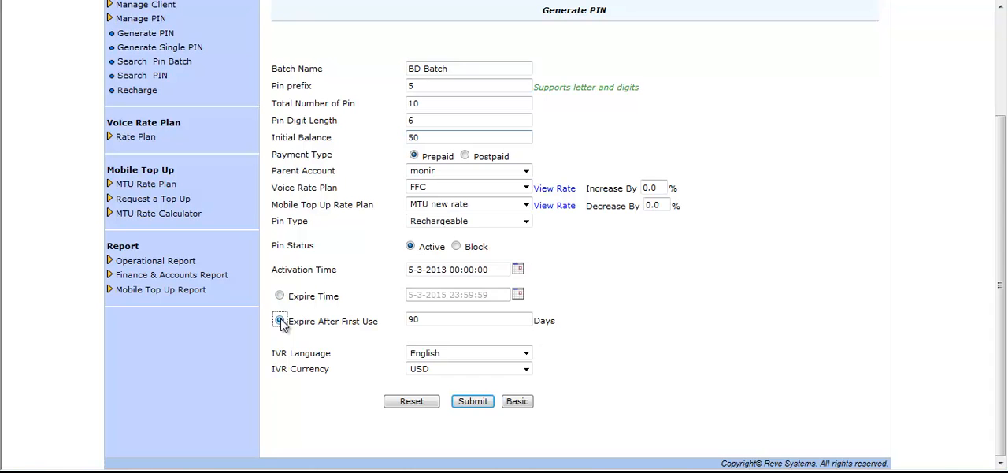
# Set the PIN batch to expire 100 days after first use
pyautogui.click(434, 322)
pyautogui.moveTo(434, 323); pyautogui.dragTo(408, 322)
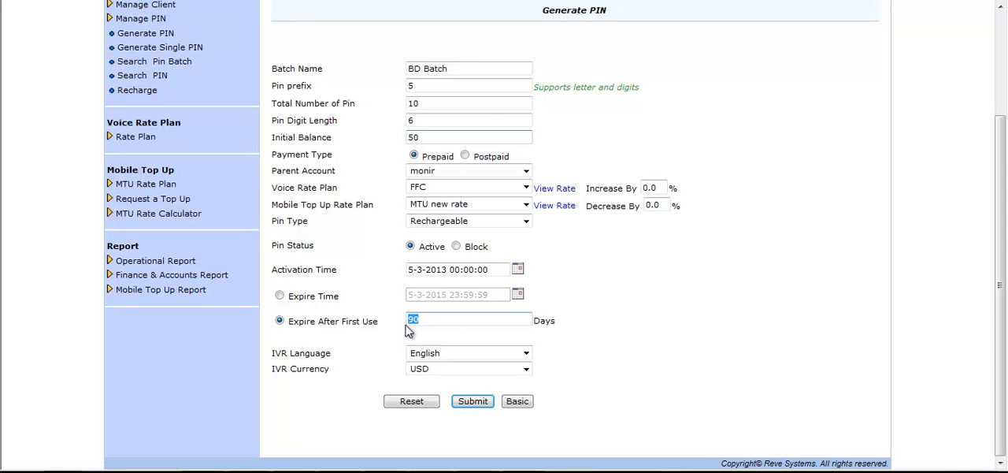
pyautogui.write('100')
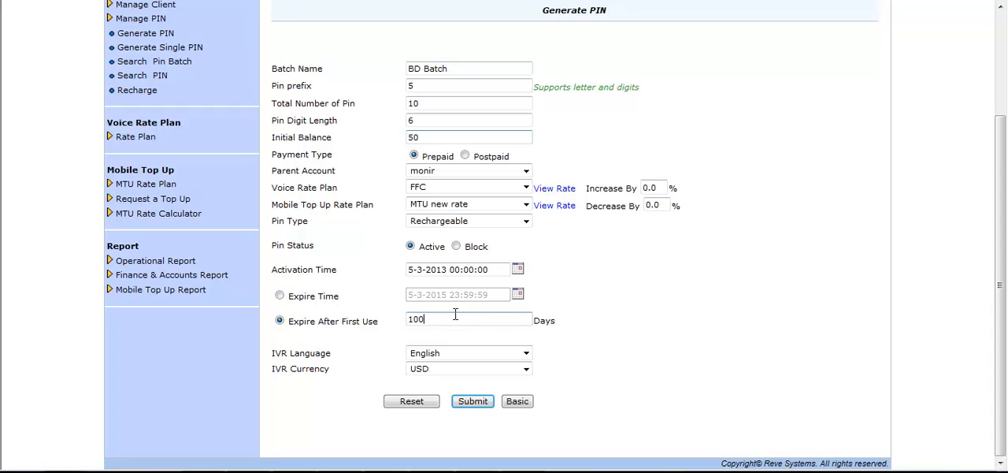
# Keep English as the batch's IVR language and USD as its IVR currency, and submit the PIN batch
pyautogui.click(526, 354)
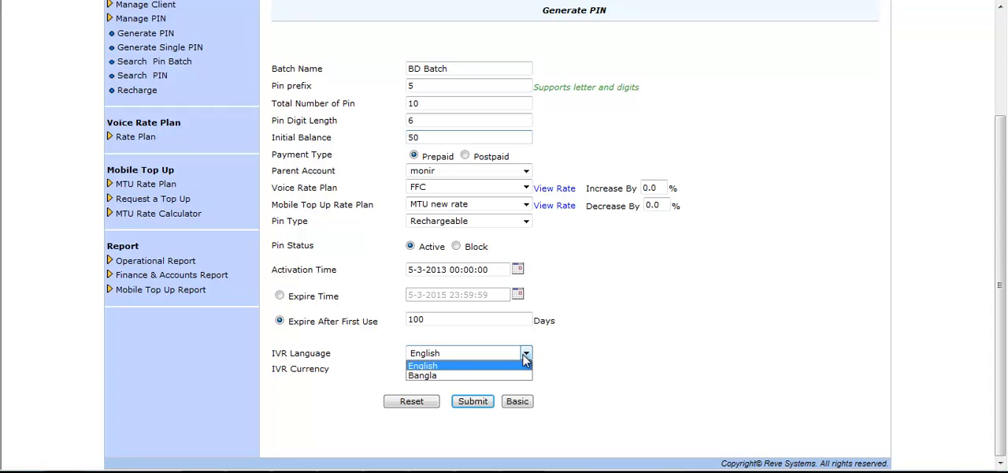
pyautogui.click(525, 355)
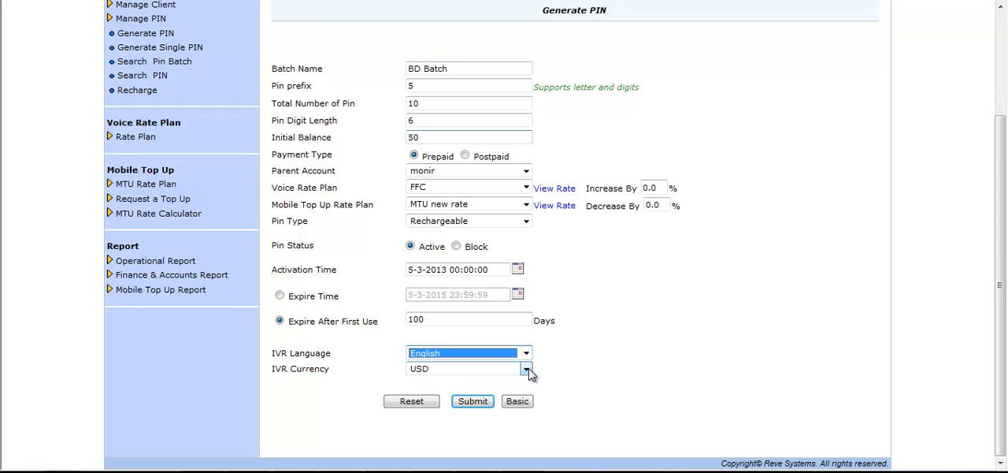
pyautogui.click(526, 370)
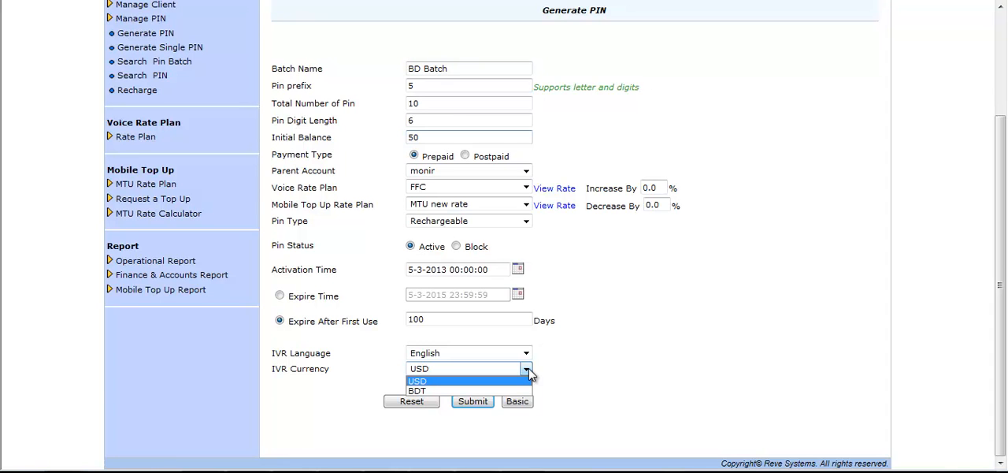
pyautogui.click(528, 368)
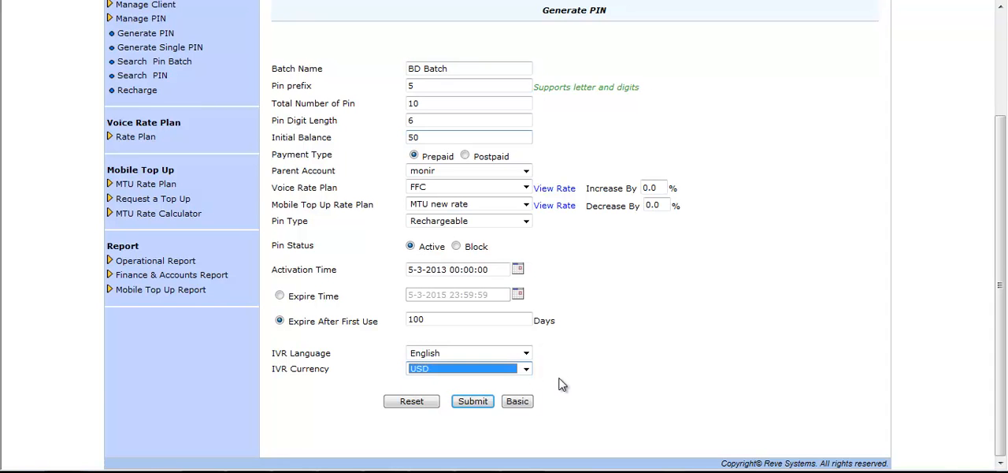
pyautogui.click(473, 402)
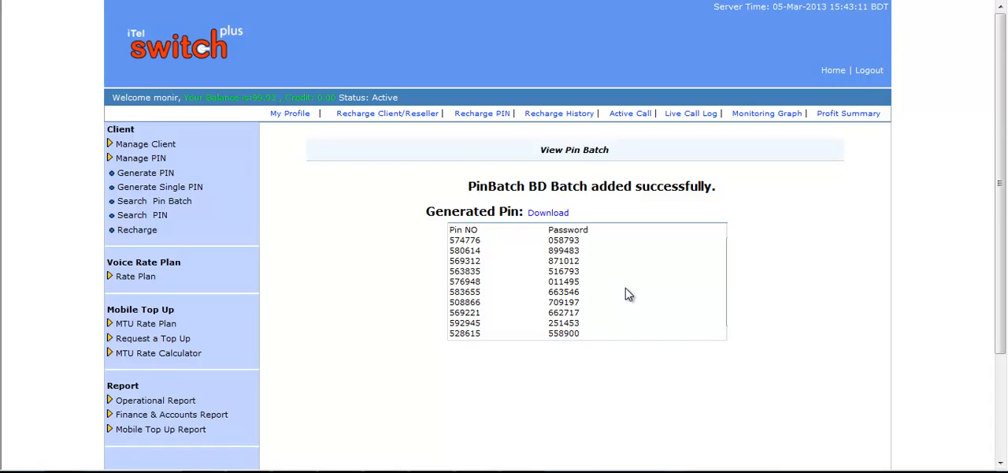
# Download the list of generated PINs and save the CSV file to the Desktop
pyautogui.click(547, 213)
pyautogui.click(545, 218)
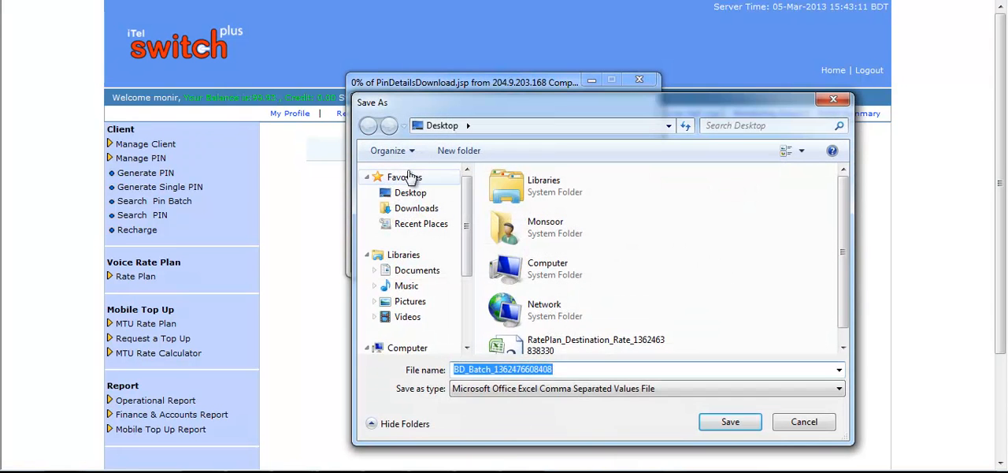
pyautogui.click(409, 193)
pyautogui.click(728, 422)
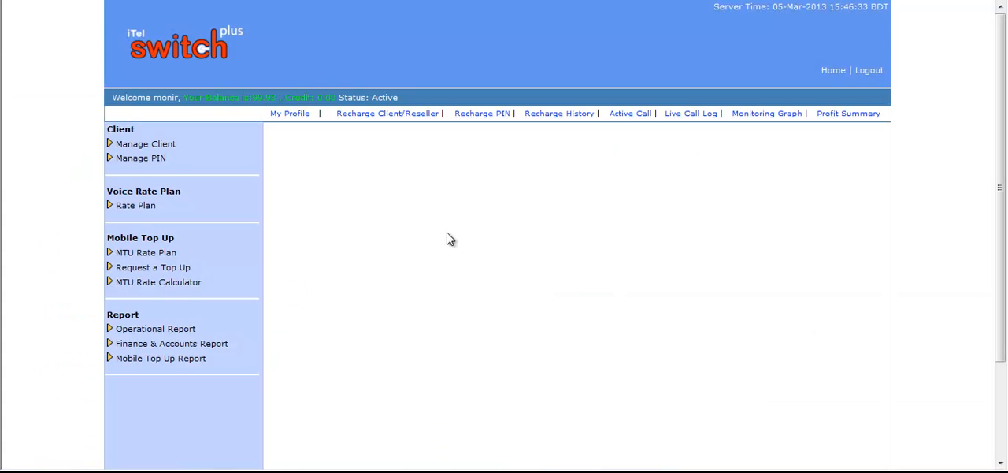
# Start adding a single PIN and enter its PIN number and PIN password
pyautogui.click(171, 163)
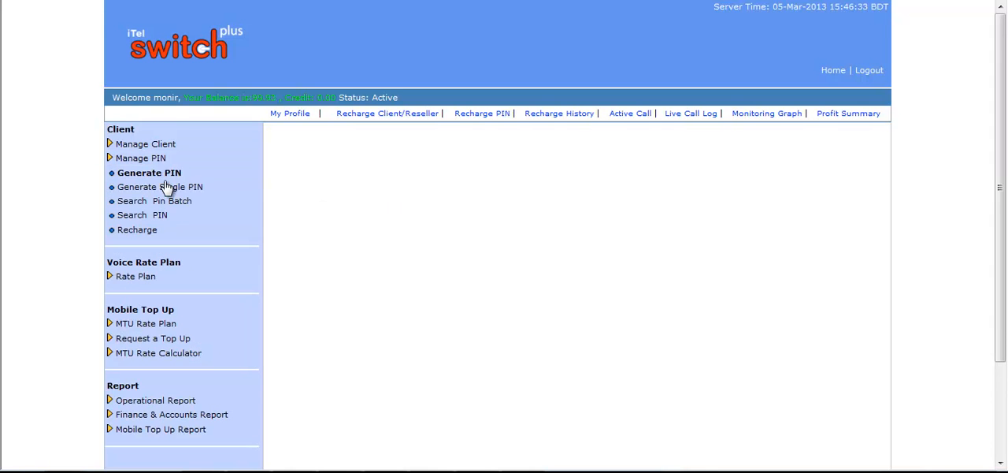
pyautogui.click(167, 190)
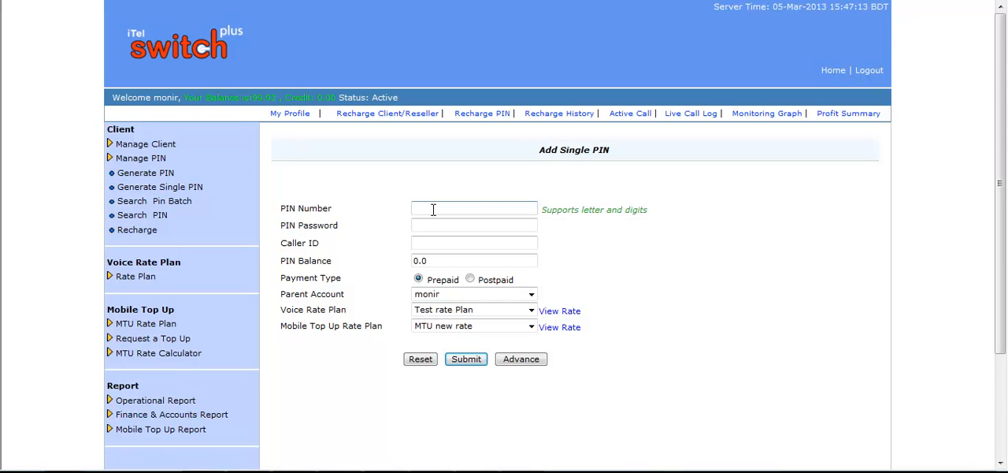
pyautogui.click(450, 226)
pyautogui.click(467, 210)
pyautogui.click(438, 226)
# Leave the single PIN's caller ID empty and set its PIN balance to 50
pyautogui.click(440, 244)
pyautogui.click(439, 261)
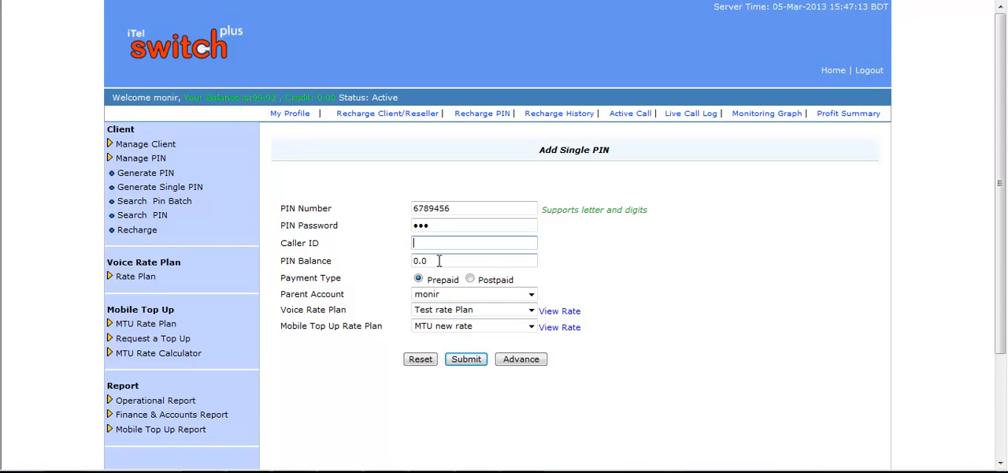
pyautogui.moveTo(439, 261); pyautogui.dragTo(410, 269)
pyautogui.write('50')
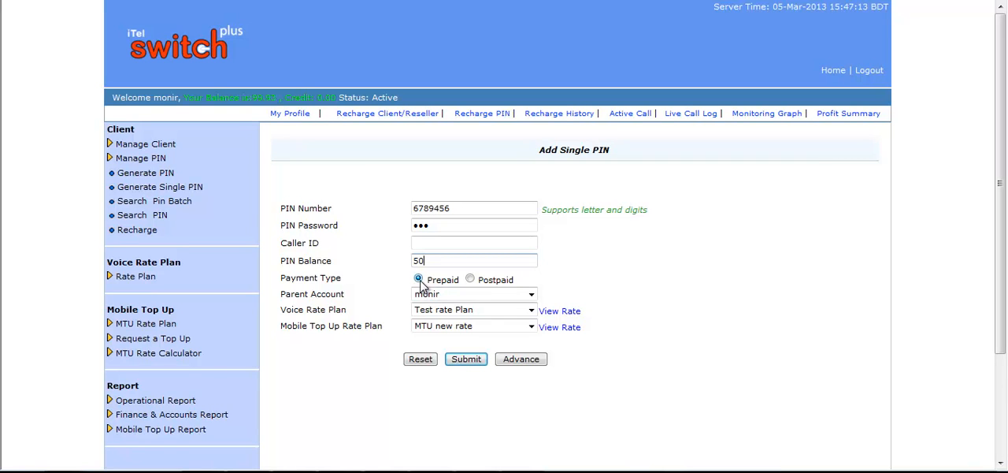
# Keep the single PIN's parent account, Test rate Plan for voice and MTU new rate for mobile top up
pyautogui.click(533, 297)
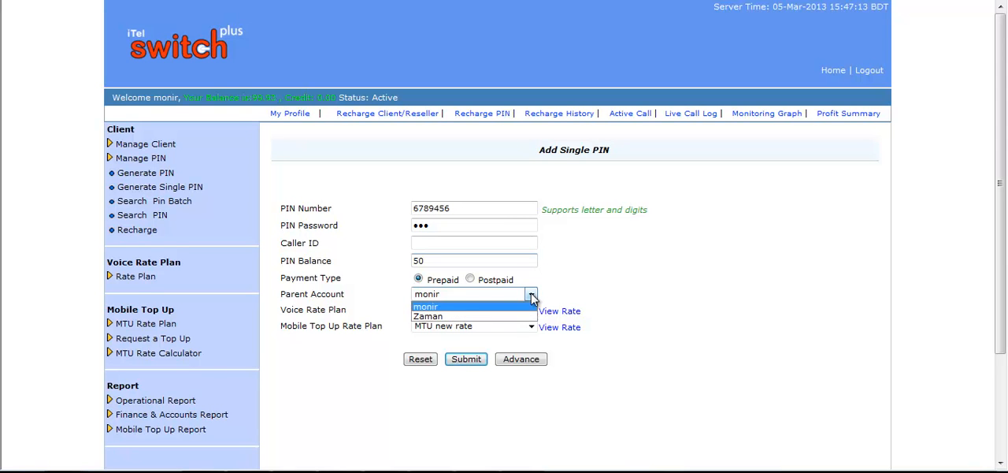
pyautogui.click(532, 297)
pyautogui.click(622, 288)
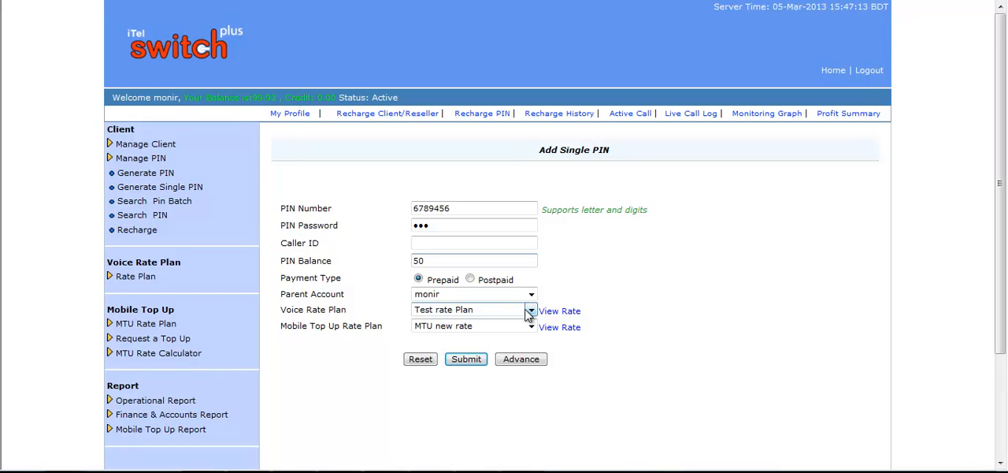
pyautogui.click(530, 311)
pyautogui.click(530, 311)
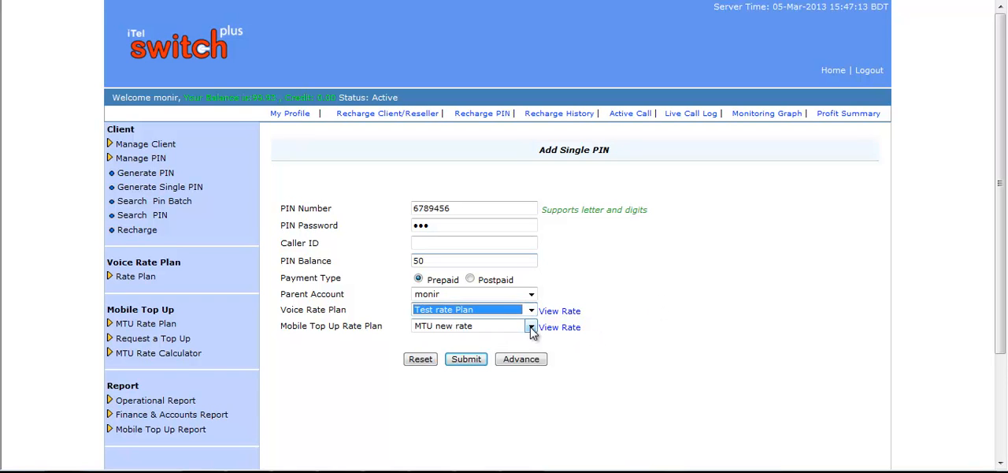
pyautogui.click(532, 327)
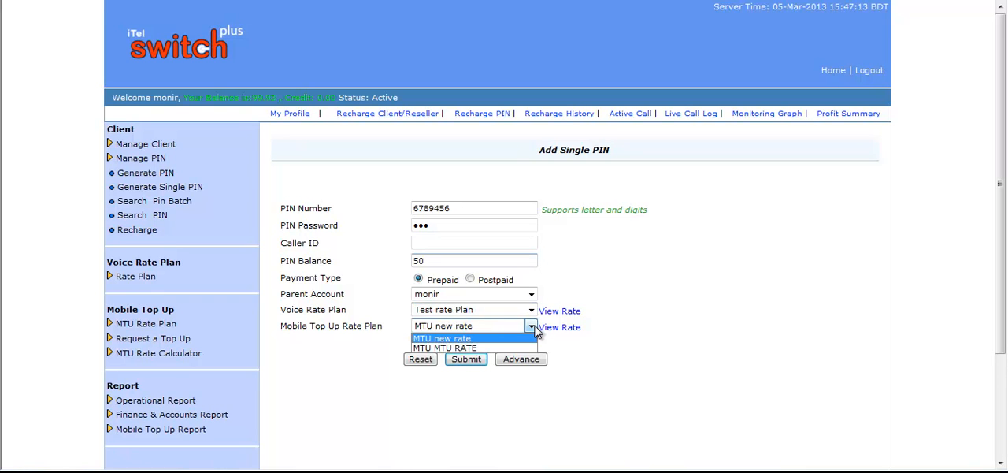
pyautogui.click(534, 329)
pyautogui.click(476, 359)
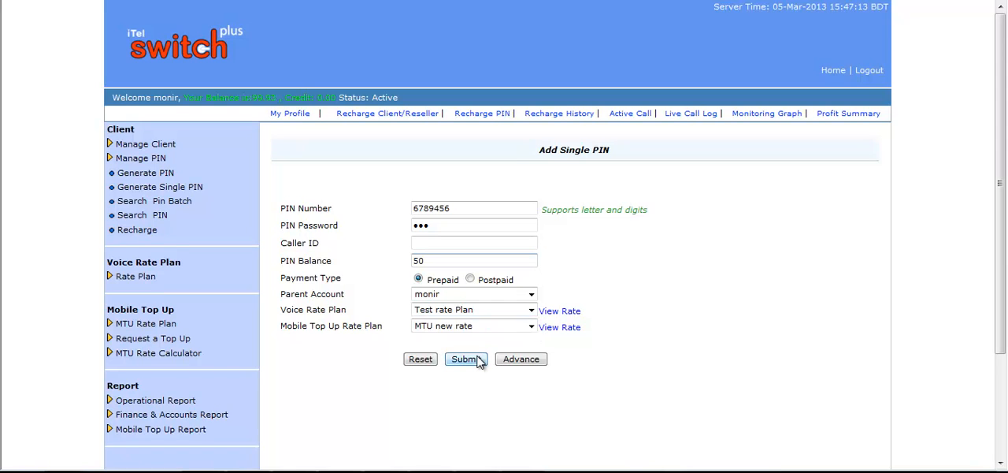
# Show the advanced settings of the single PIN and check the rate increase and decrease percentages
pyautogui.click(521, 359)
pyautogui.scroll(-3, 587, 189)
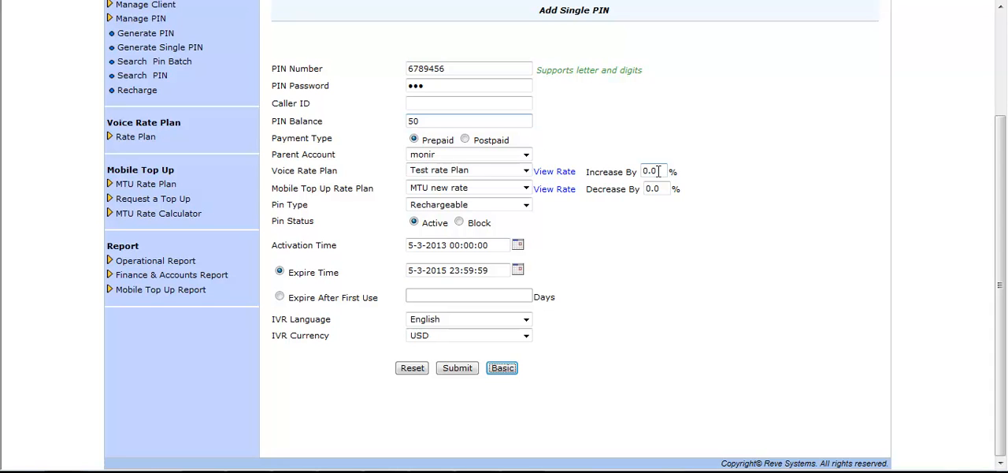
pyautogui.click(596, 172)
pyautogui.click(623, 226)
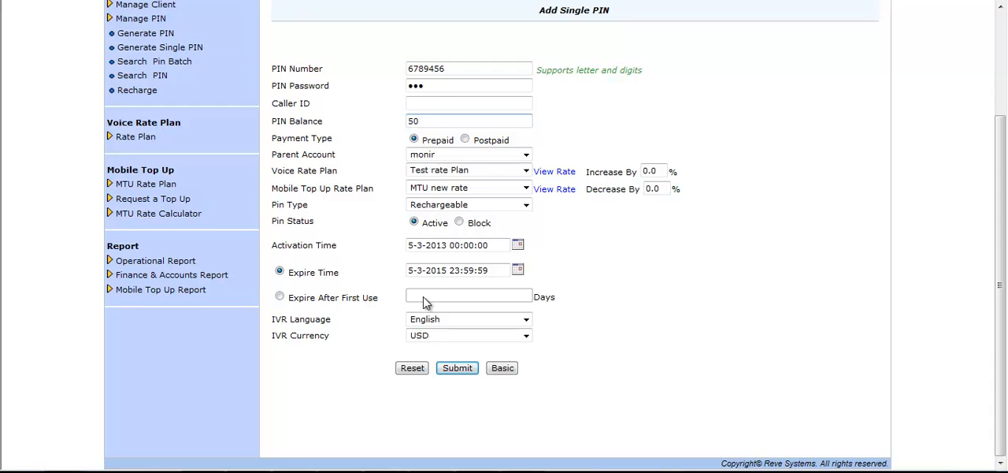
# Keep English as the single PIN's IVR language and USD as its IVR currency, and submit the PIN
pyautogui.click(526, 320)
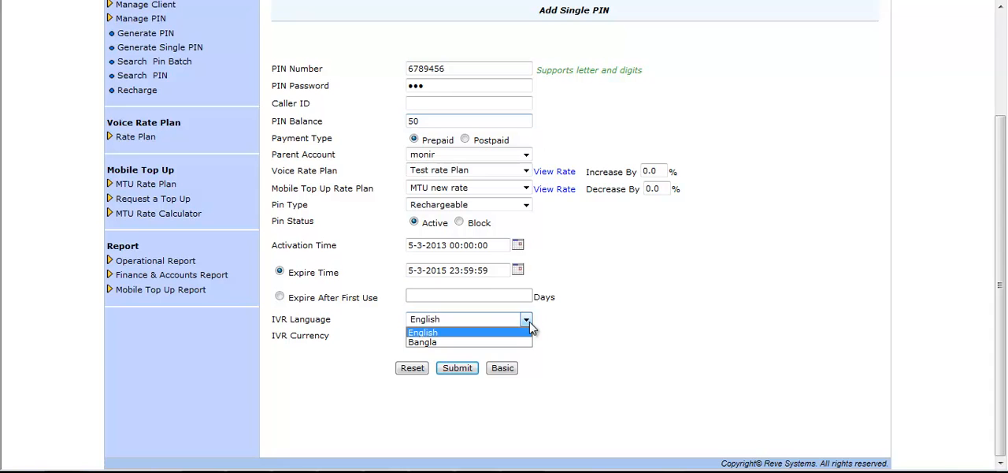
pyautogui.click(530, 323)
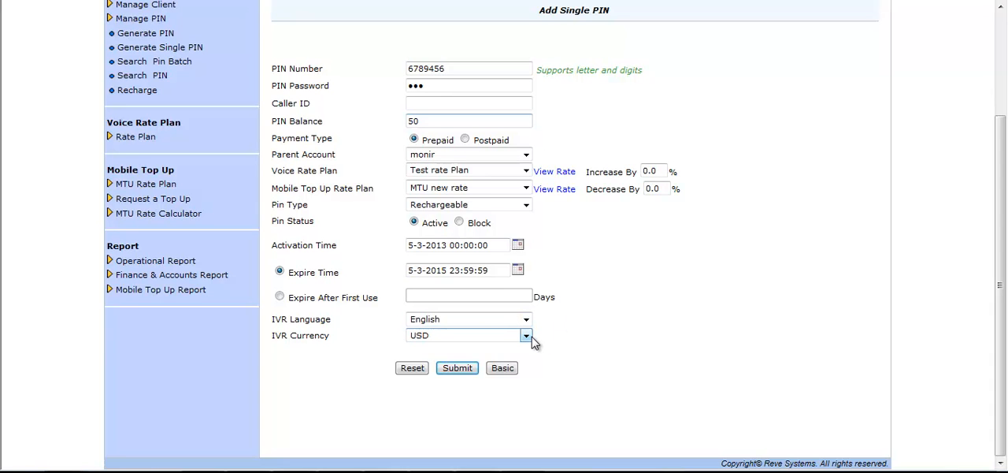
pyautogui.click(526, 336)
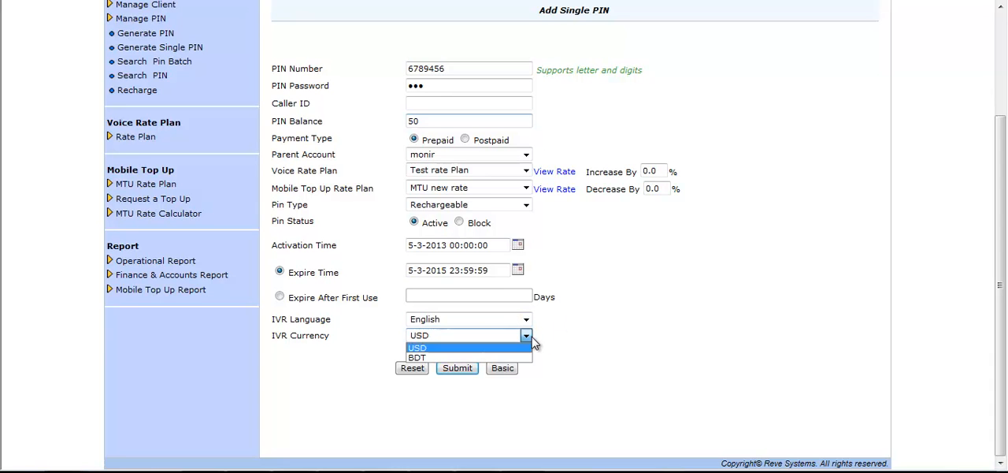
pyautogui.click(532, 339)
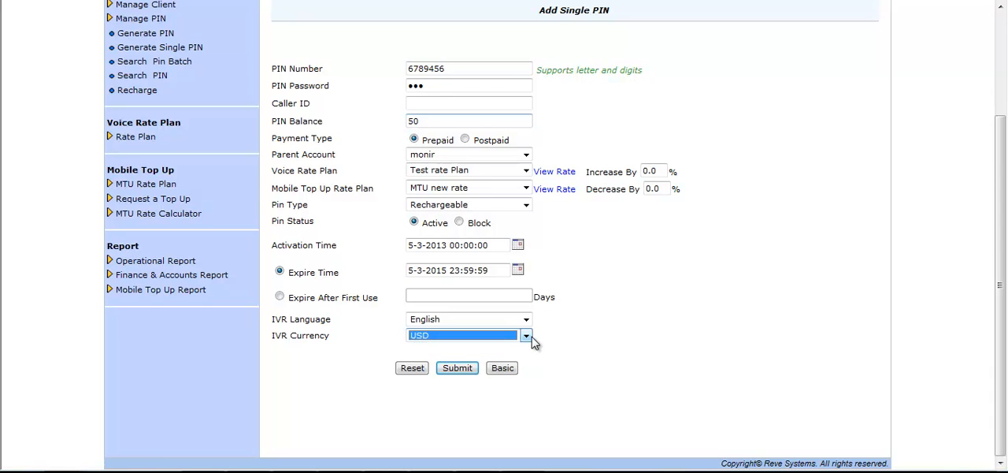
pyautogui.click(567, 344)
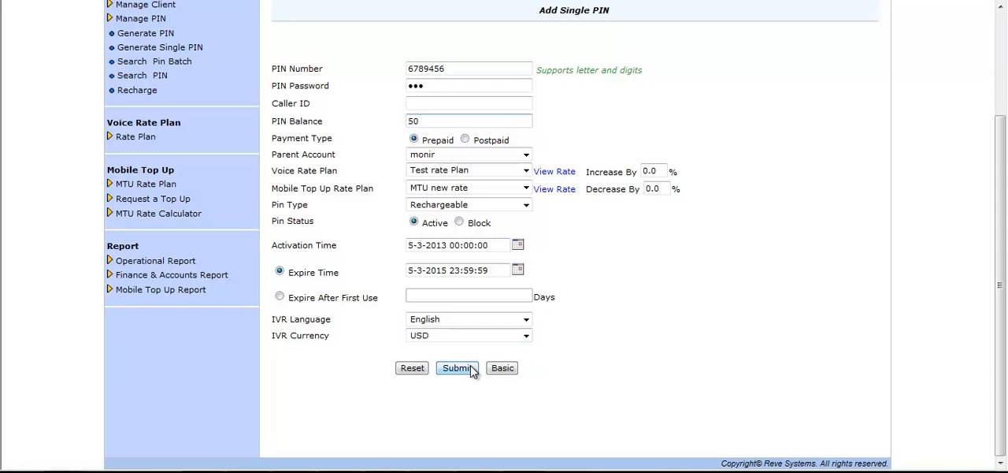
pyautogui.click(468, 370)
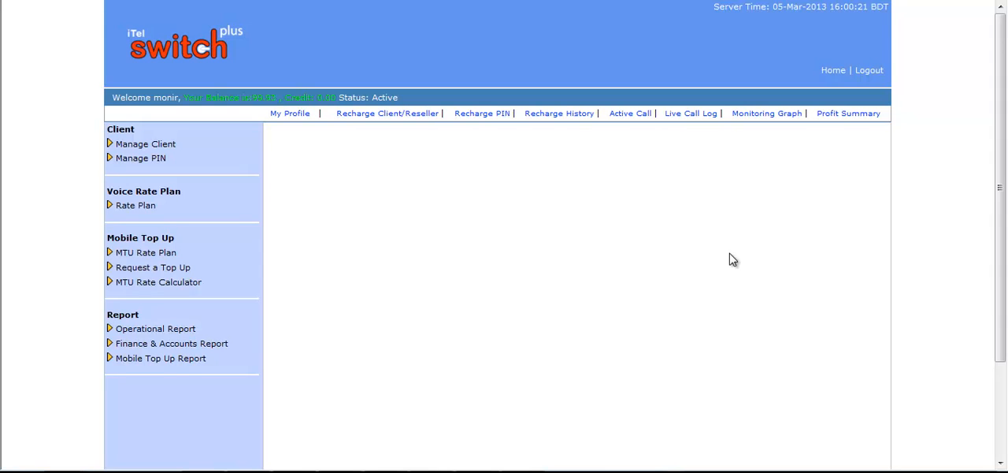
# Open the client search and examine its filters for client ID, gateway IP, client type and deleted clients
pyautogui.click(192, 148)
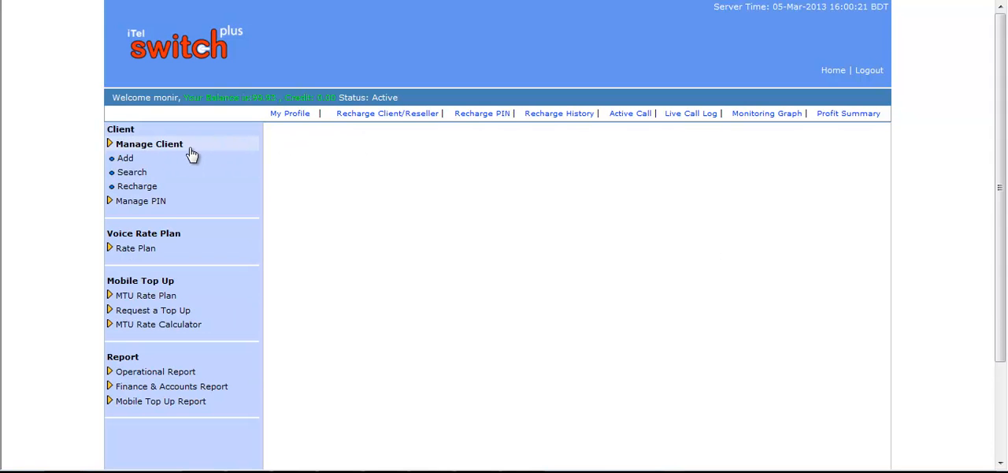
pyautogui.click(132, 173)
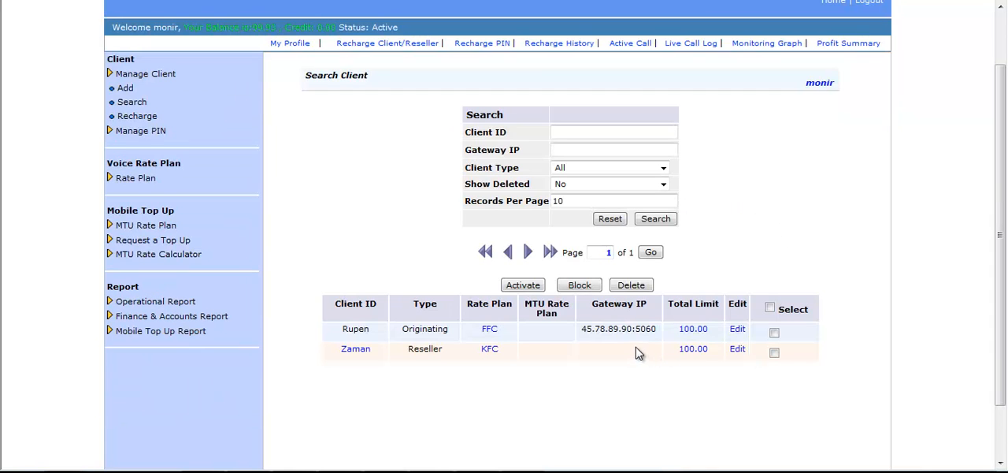
pyautogui.click(592, 135)
pyautogui.click(564, 131)
pyautogui.click(565, 132)
pyautogui.click(577, 154)
pyautogui.click(663, 171)
pyautogui.click(755, 177)
pyautogui.click(664, 186)
pyautogui.click(664, 186)
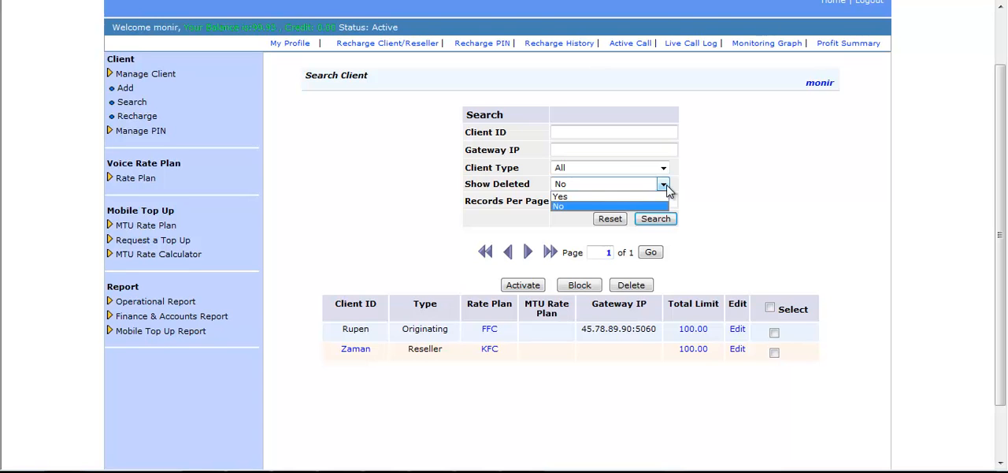
pyautogui.click(667, 189)
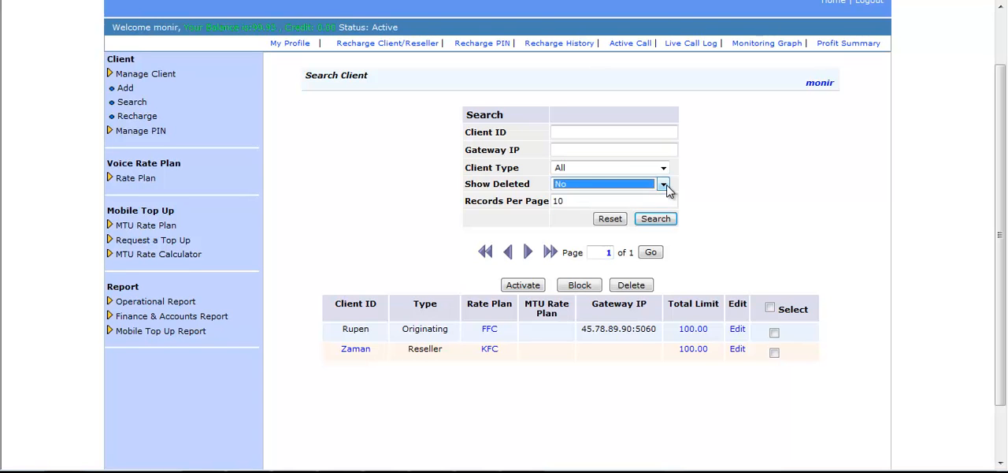
pyautogui.click(740, 198)
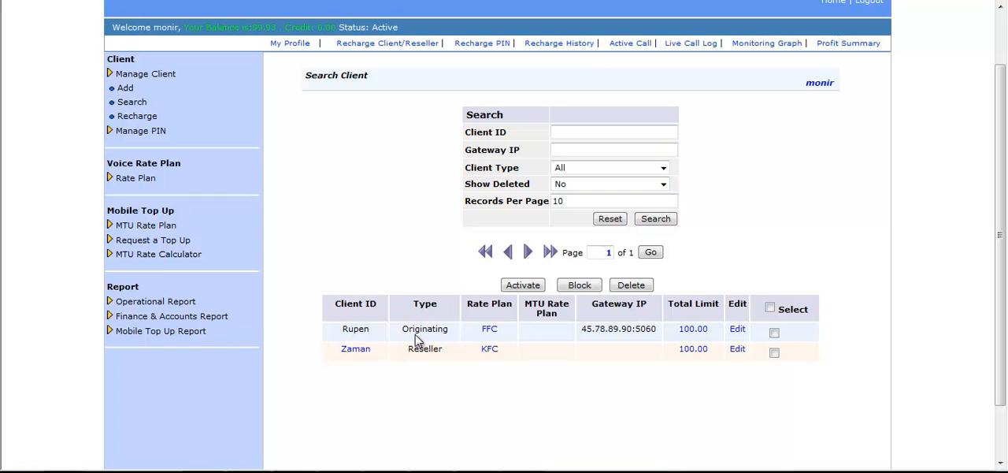
# Open the reseller client for editing, submit its existing details, and activate that client from the client list
pyautogui.click(739, 352)
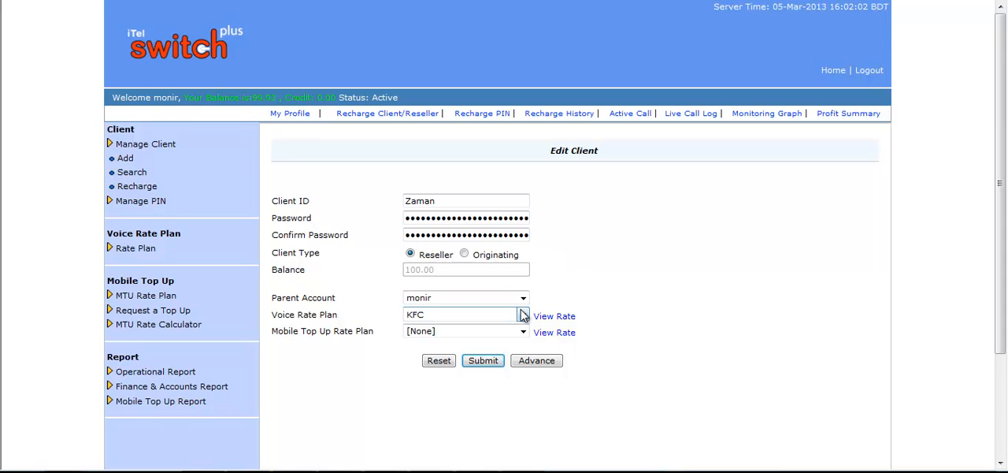
pyautogui.click(483, 360)
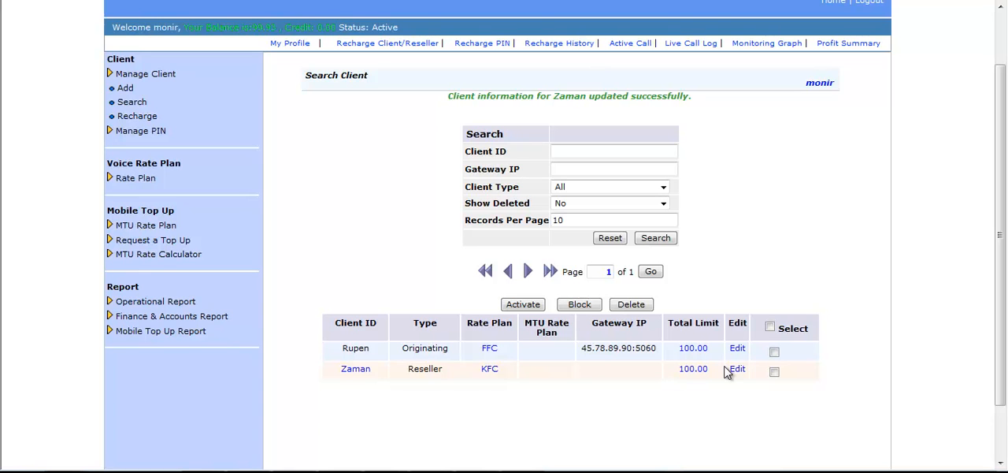
pyautogui.click(775, 374)
pyautogui.click(520, 305)
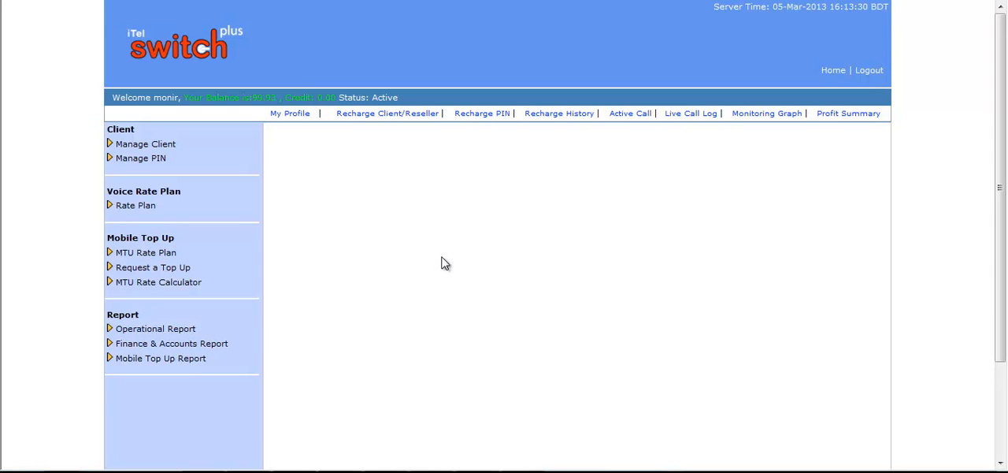
# Open the client recharge page and examine its search filters for client ID, phone number and client type
pyautogui.click(156, 147)
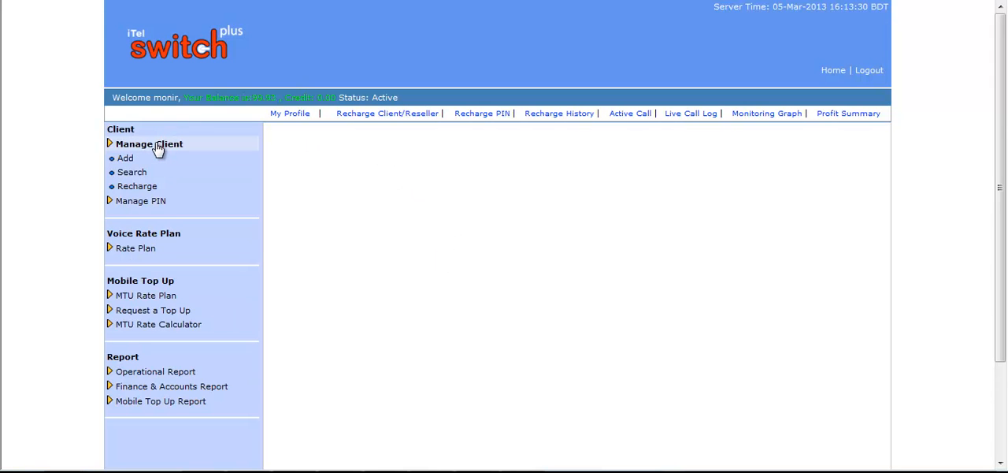
pyautogui.click(143, 189)
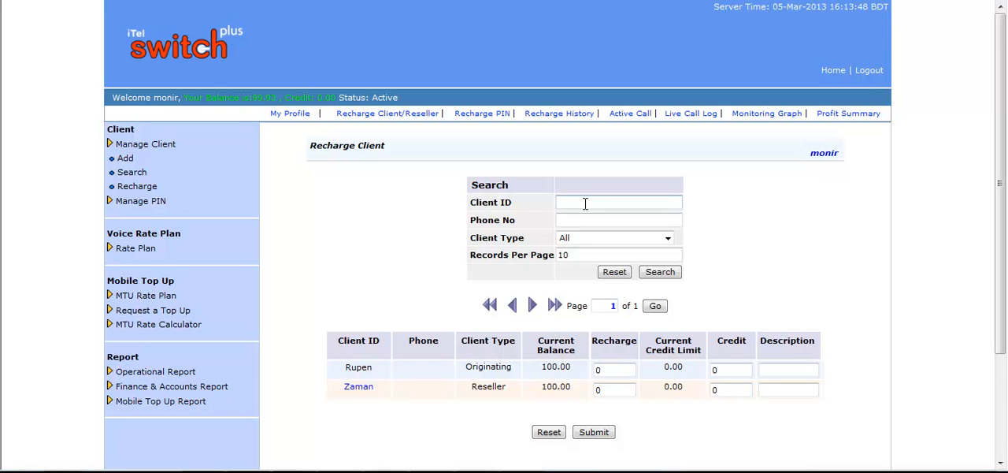
pyautogui.click(592, 219)
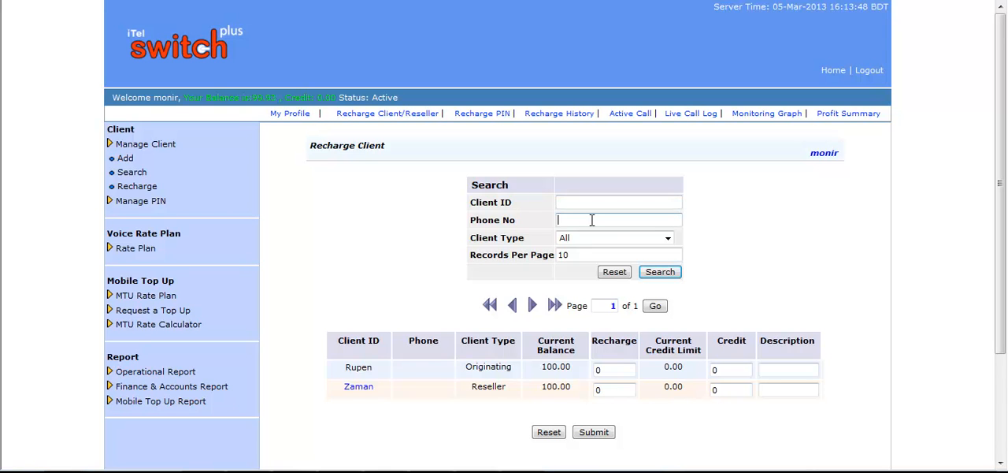
pyautogui.click(667, 238)
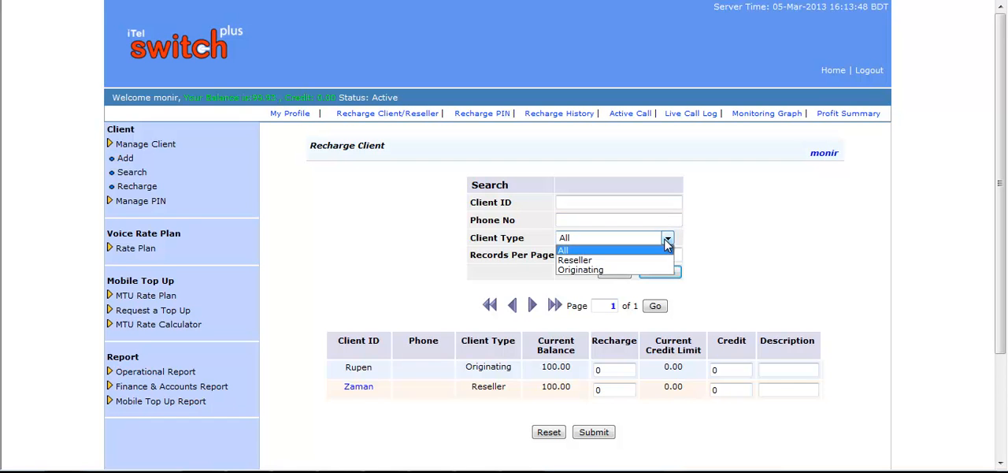
pyautogui.click(666, 247)
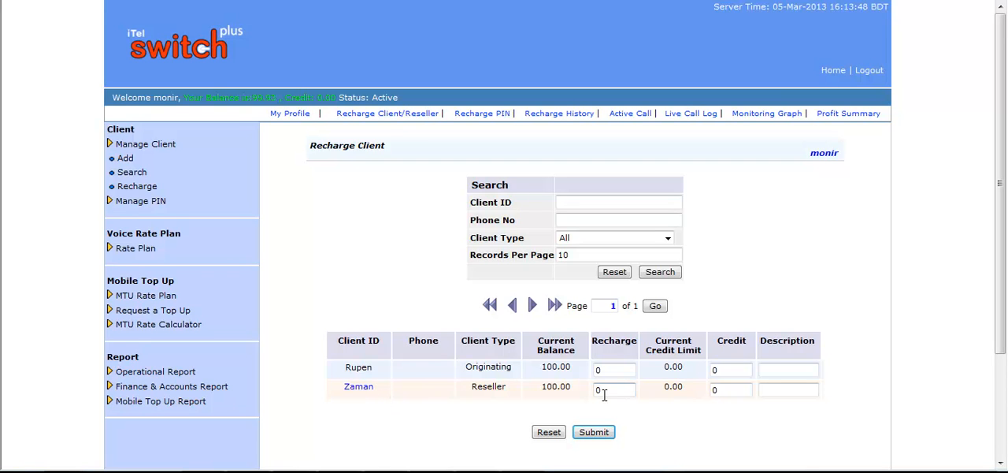
# Set both the recharge amount and the credit amount of the reseller client to 100
pyautogui.moveTo(613, 389); pyautogui.dragTo(573, 382)
pyautogui.write('100')
pyautogui.click(731, 389)
pyautogui.press('BackSpace')
pyautogui.write('100')
# Describe the reseller's recharge as "advance balance", submit and confirm it, and check the client's balance and credit limit
pyautogui.click(775, 389)
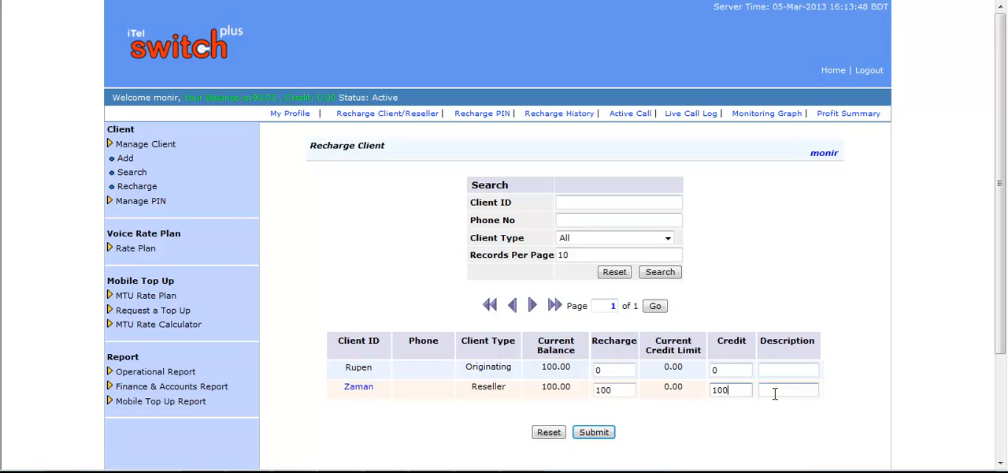
pyautogui.click(778, 390)
pyautogui.write('advance ')
pyautogui.write('balance')
pyautogui.click(594, 433)
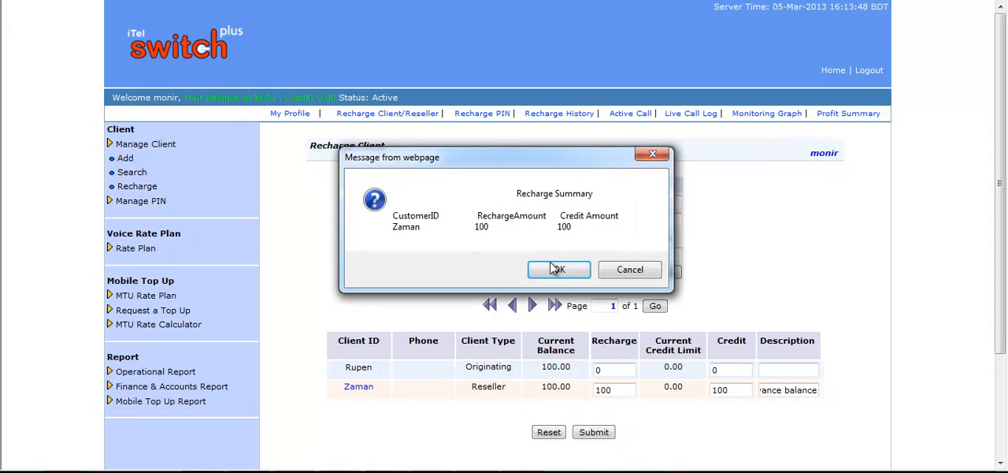
pyautogui.click(559, 270)
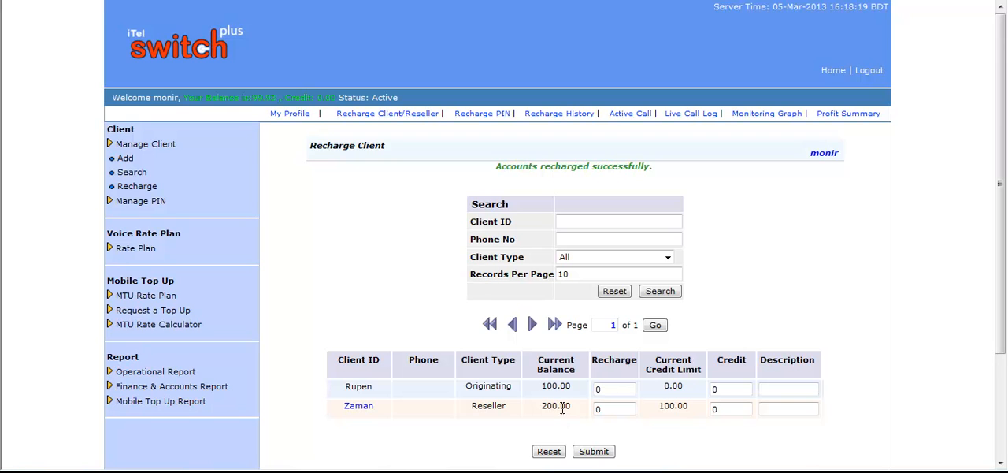
pyautogui.moveTo(574, 411); pyautogui.dragTo(543, 409)
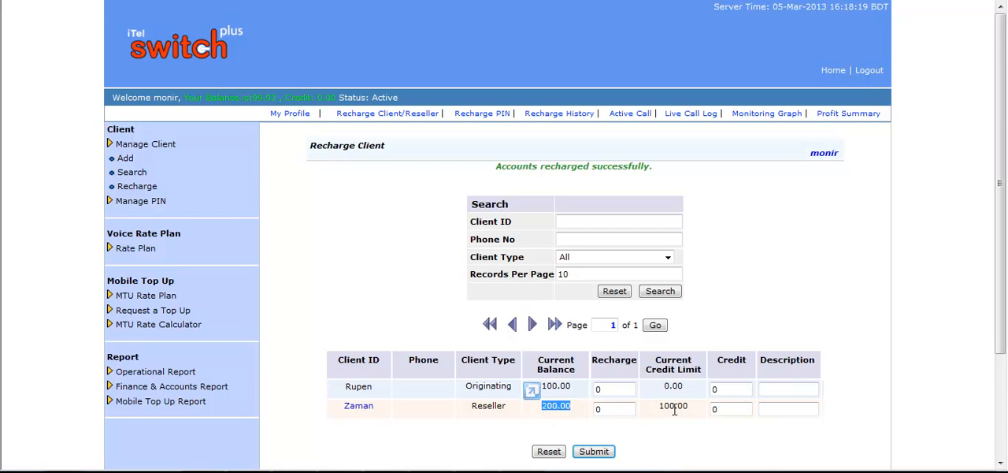
pyautogui.moveTo(690, 410); pyautogui.dragTo(660, 409)
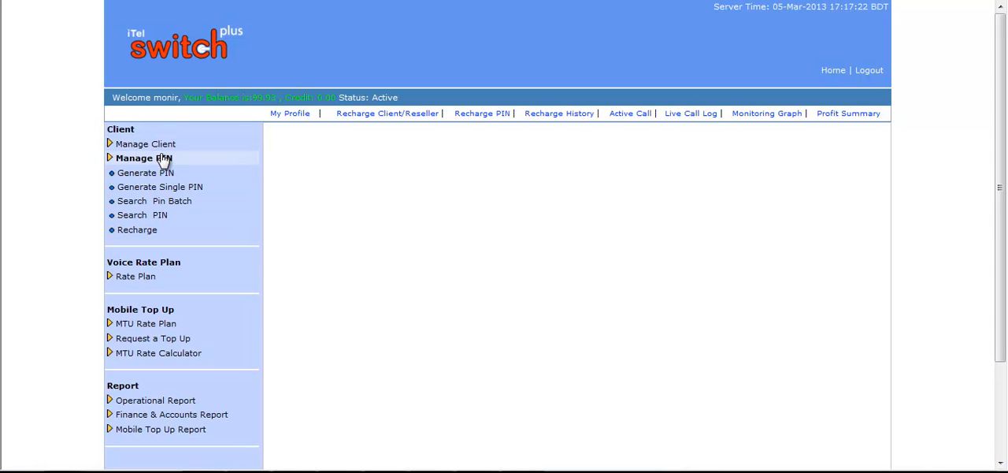
# Open the PIN search and examine its filters for PIN, caller ID, status, video status and deleted PINs
pyautogui.click(161, 219)
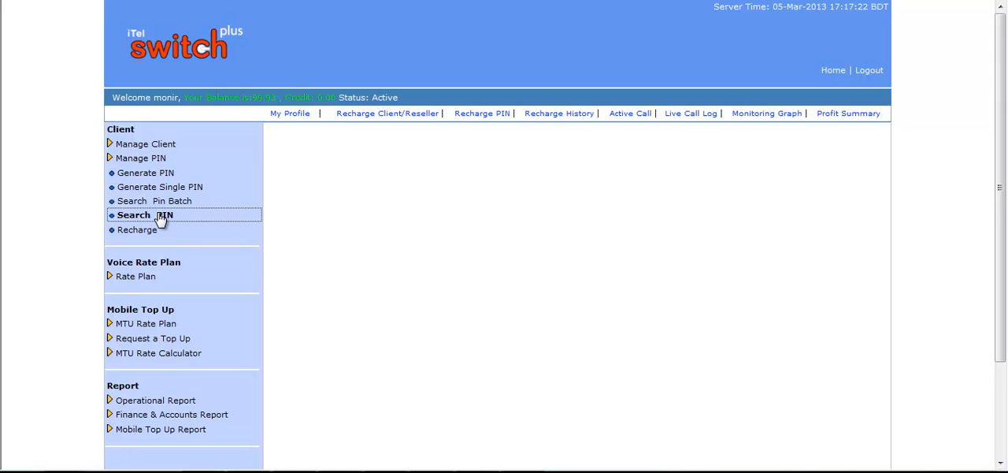
pyautogui.scroll(-2, 743, 238)
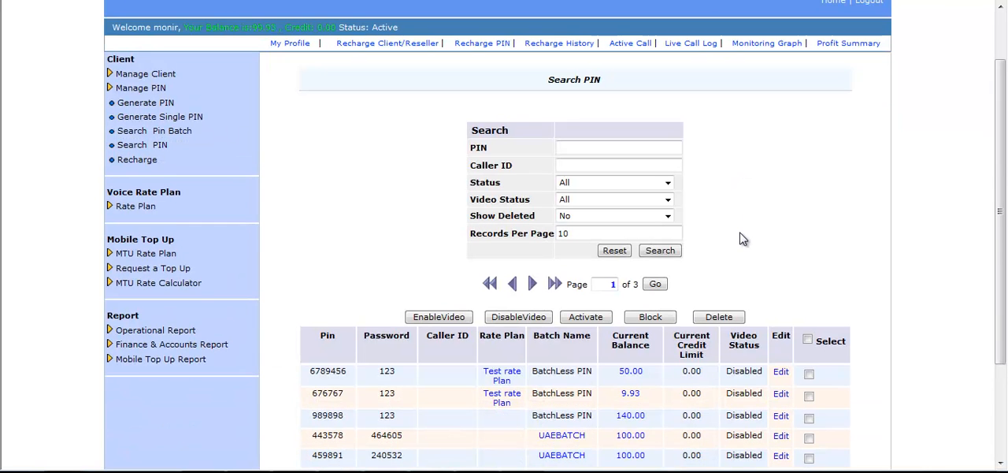
pyautogui.click(580, 146)
pyautogui.click(574, 166)
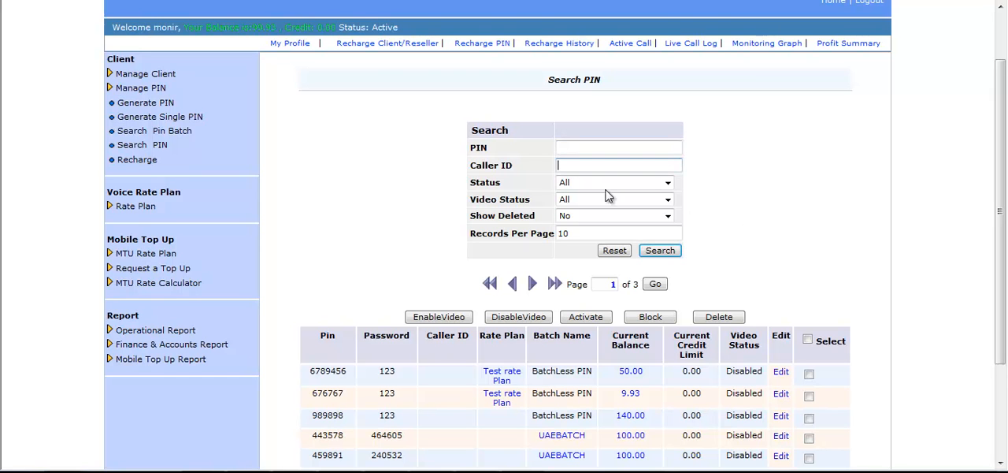
pyautogui.click(671, 187)
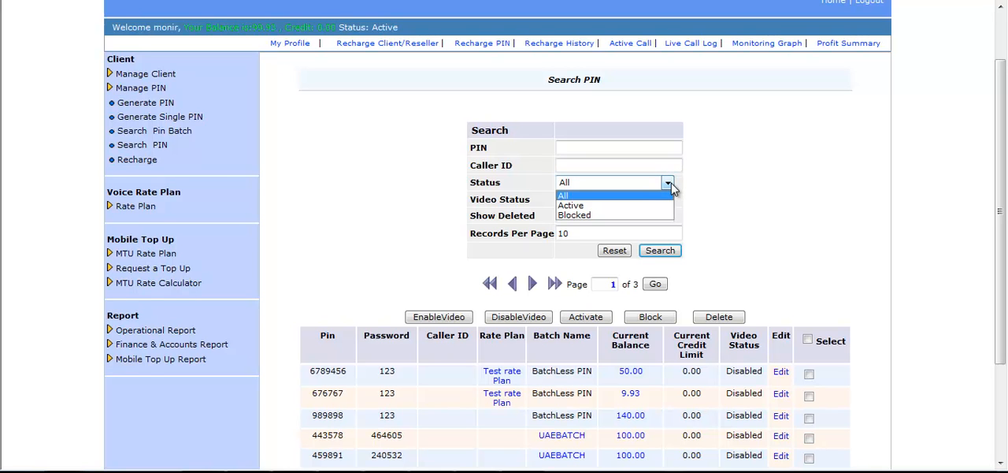
pyautogui.click(671, 188)
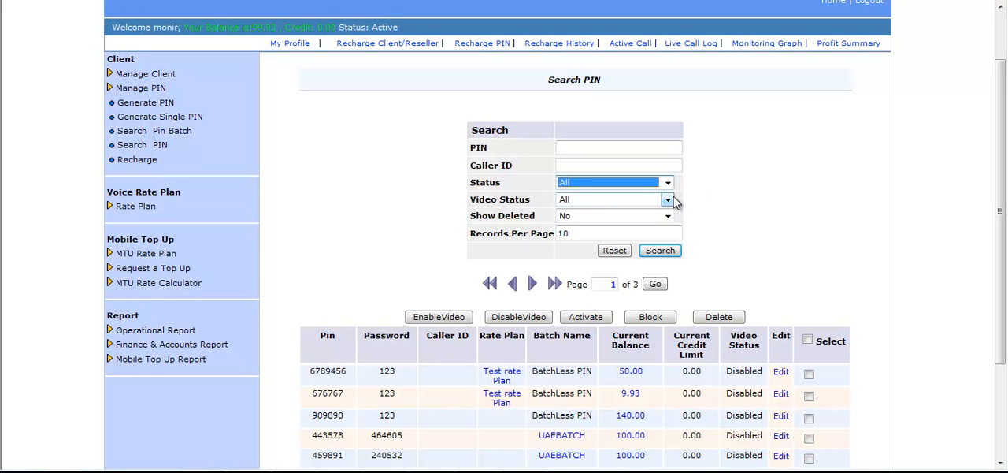
pyautogui.click(668, 202)
pyautogui.click(667, 202)
pyautogui.click(729, 206)
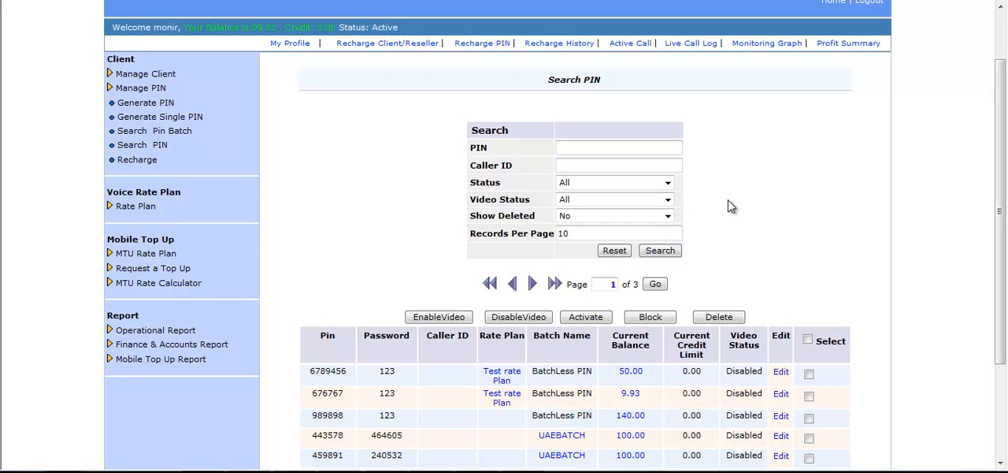
pyautogui.click(667, 217)
pyautogui.click(667, 220)
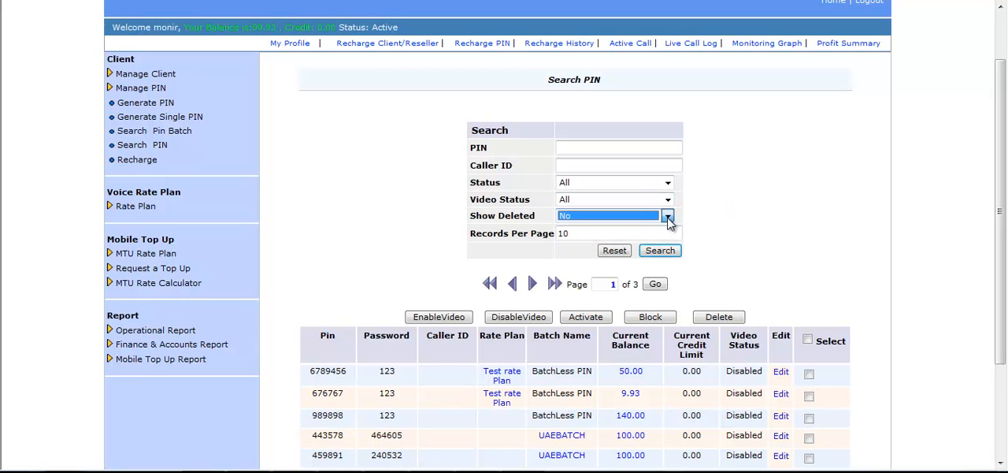
pyautogui.click(744, 222)
# Try to enable video for the third PIN in the search results
pyautogui.scroll(-3, 744, 222)
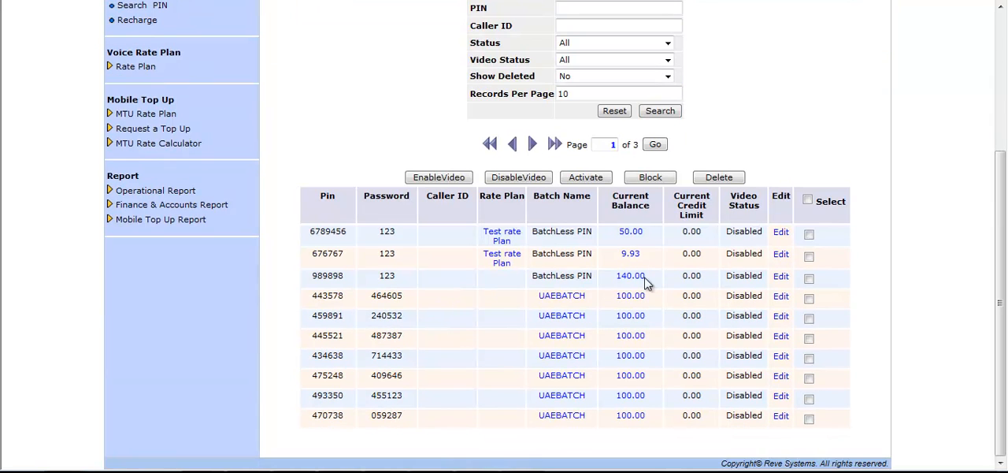
pyautogui.click(810, 280)
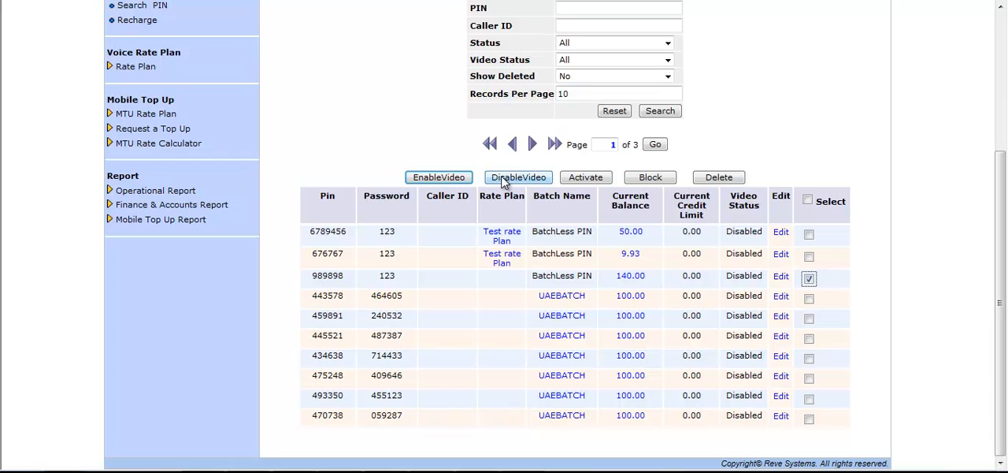
pyautogui.click(441, 178)
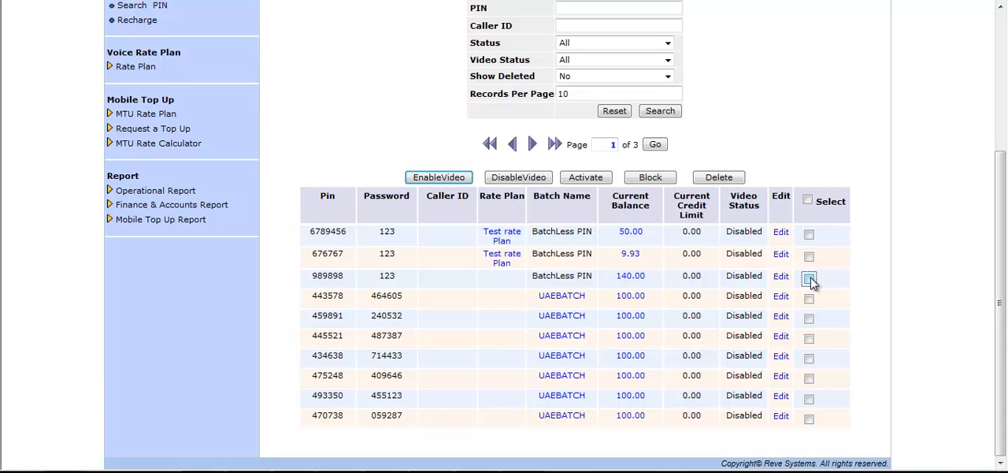
# Open the second listed PIN for editing, keep Test rate Plan and MTU new rate as its rate plans, and submit it
pyautogui.click(780, 254)
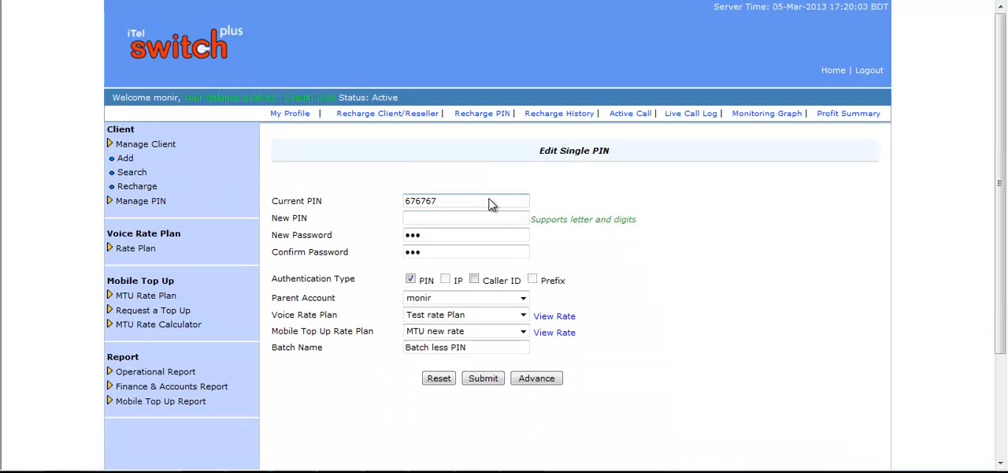
pyautogui.click(451, 217)
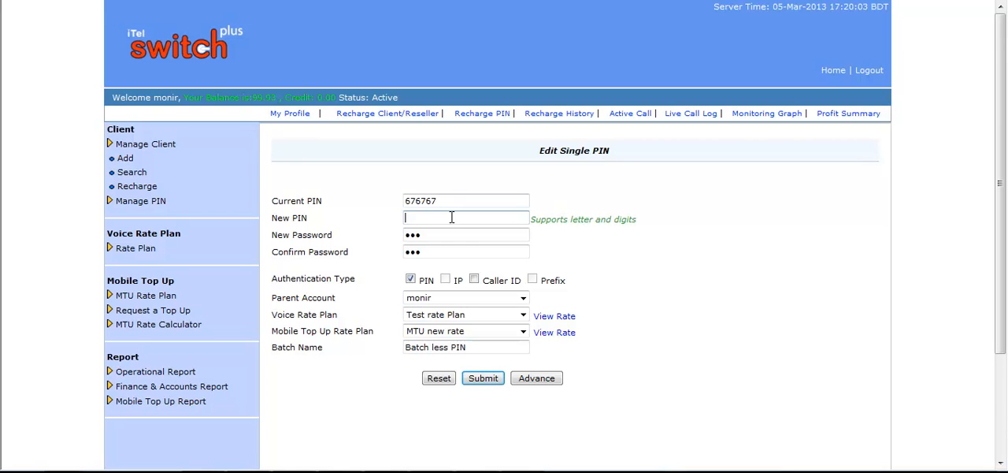
pyautogui.click(450, 234)
pyautogui.click(522, 315)
pyautogui.click(523, 320)
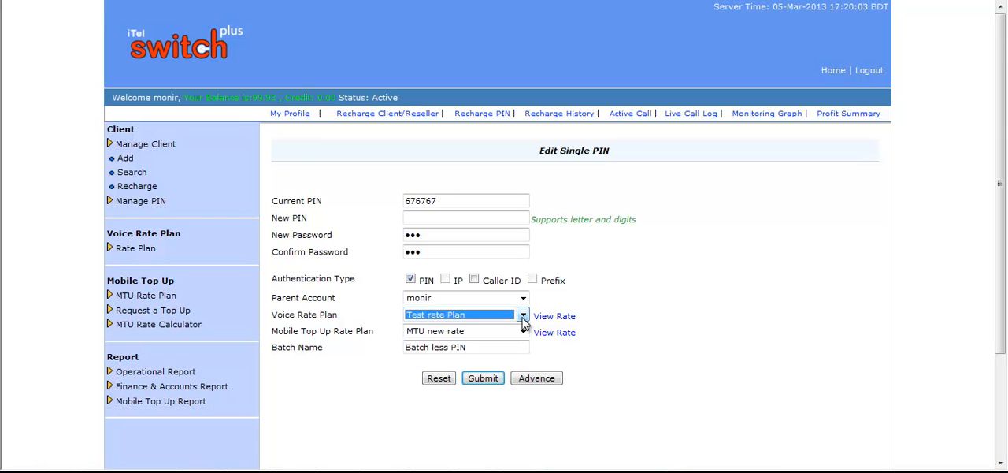
pyautogui.click(524, 332)
pyautogui.click(526, 334)
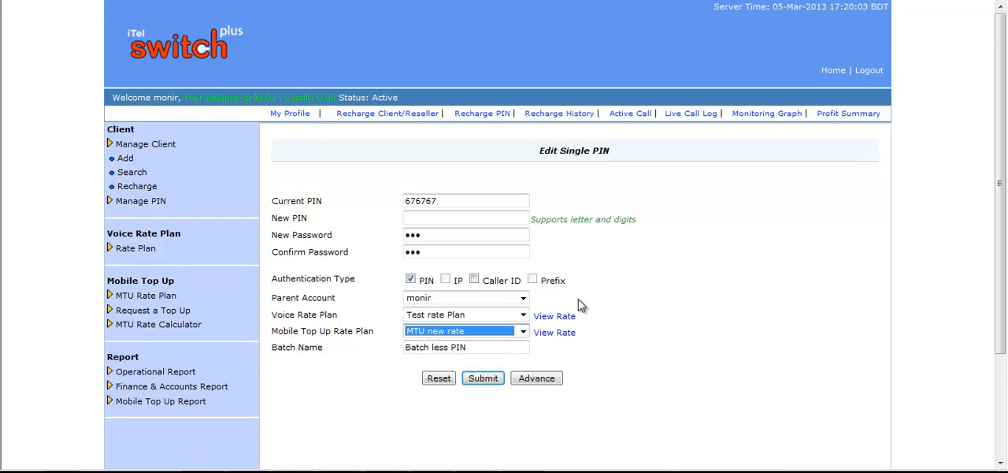
pyautogui.click(483, 381)
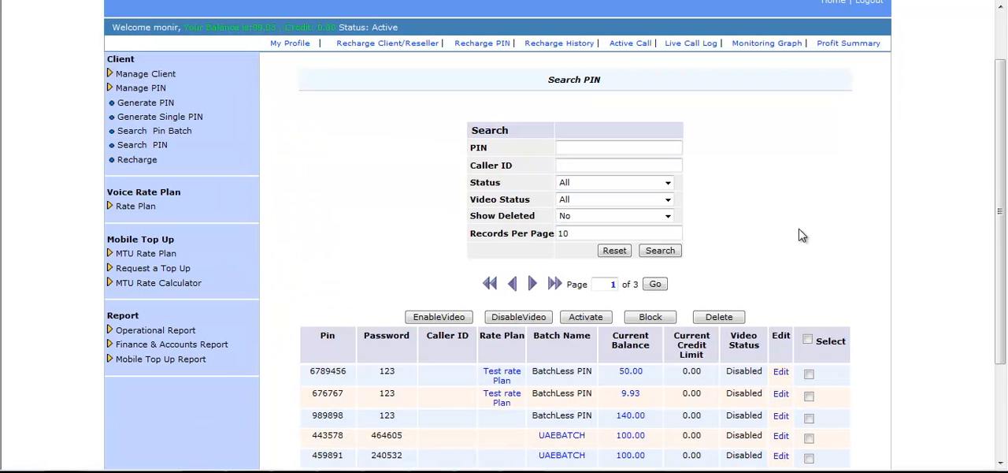
# Recharge the first listed PIN with 50 from its current balance link, confirm the recharge, and check its balance
pyautogui.scroll(-2, 747, 237)
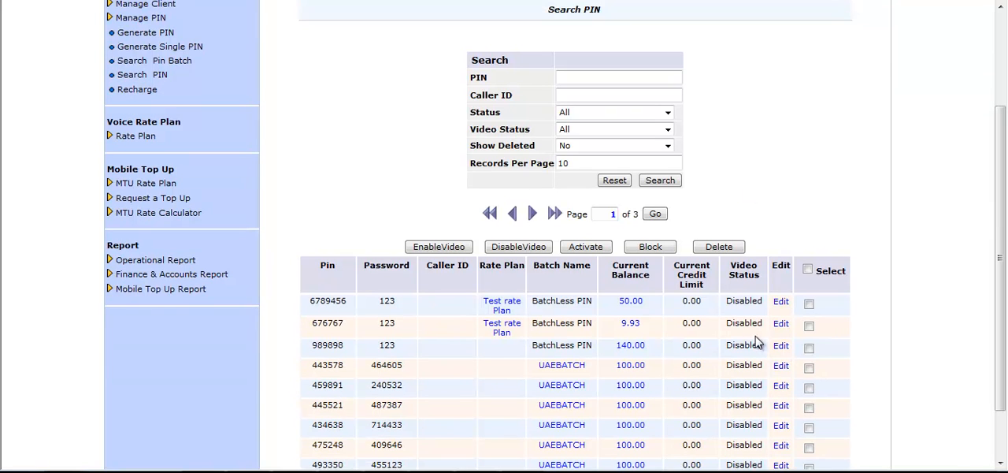
pyautogui.click(627, 307)
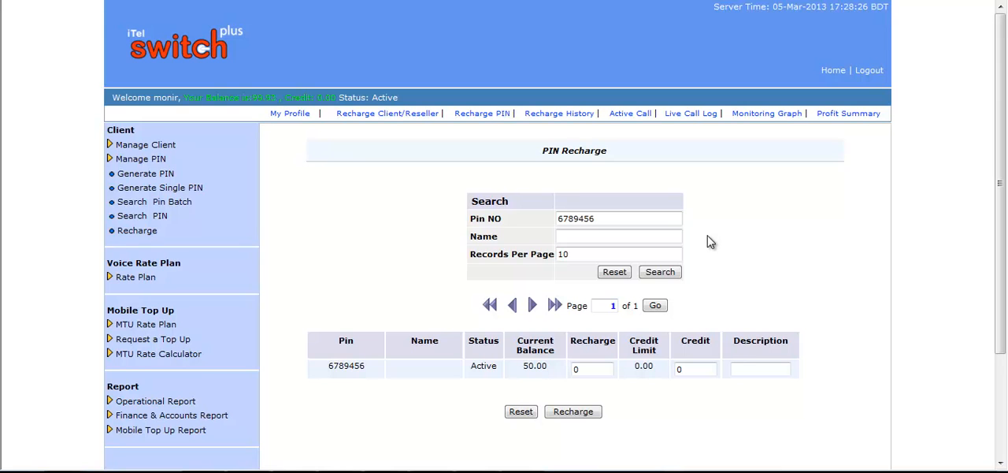
pyautogui.scroll(-2, 712, 243)
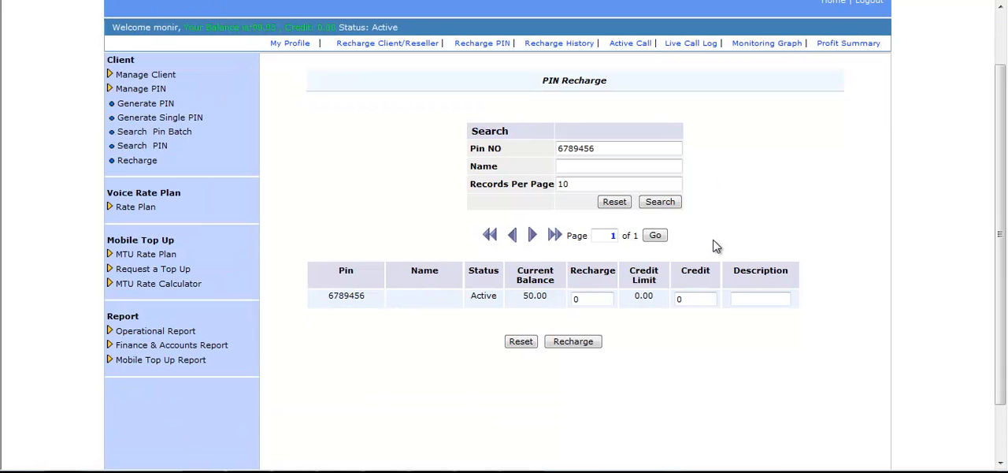
pyautogui.moveTo(599, 297); pyautogui.dragTo(569, 307)
pyautogui.write('50')
pyautogui.click(587, 349)
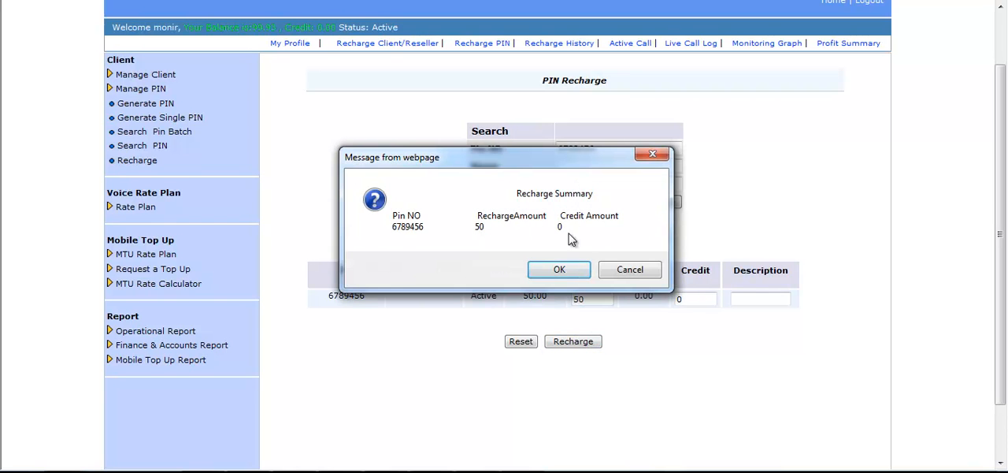
pyautogui.click(559, 269)
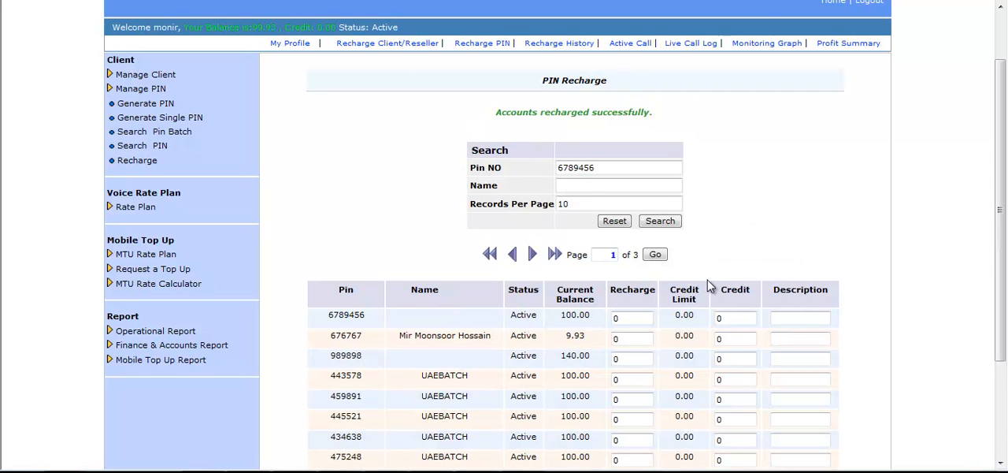
pyautogui.moveTo(592, 315); pyautogui.dragTo(561, 319)
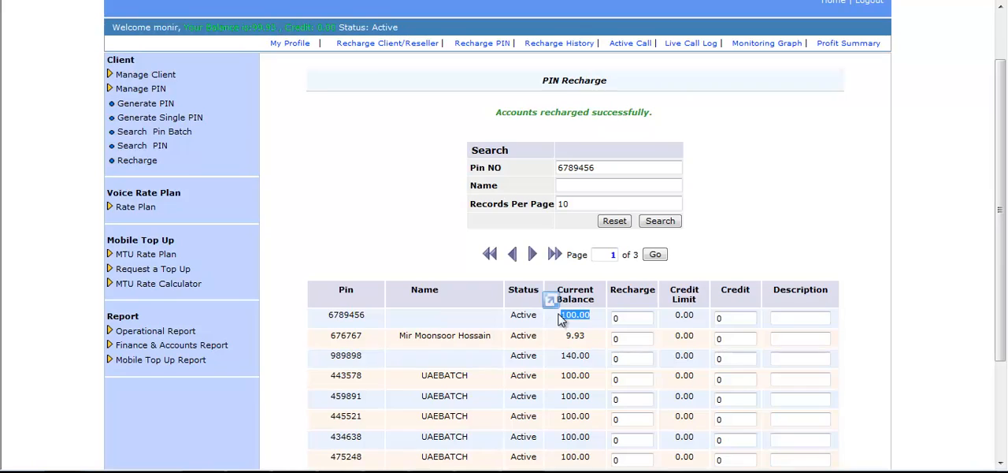
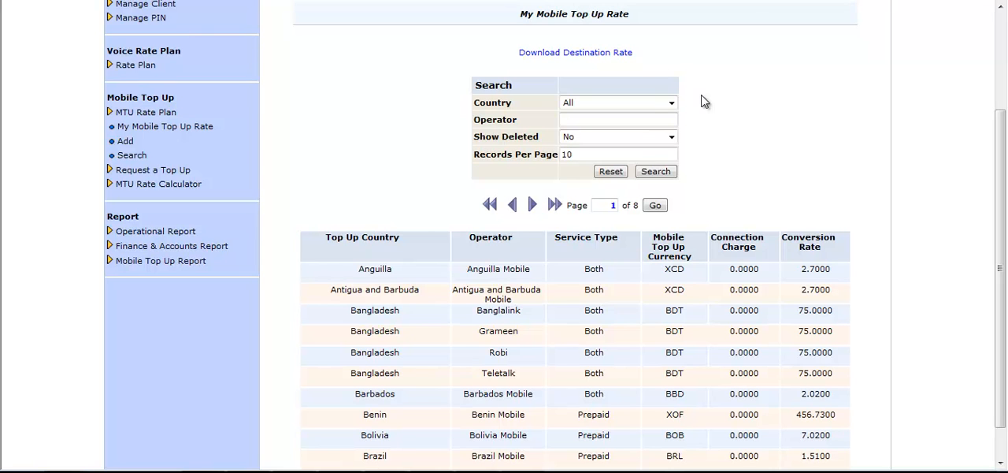
pyautogui.click(593, 61)
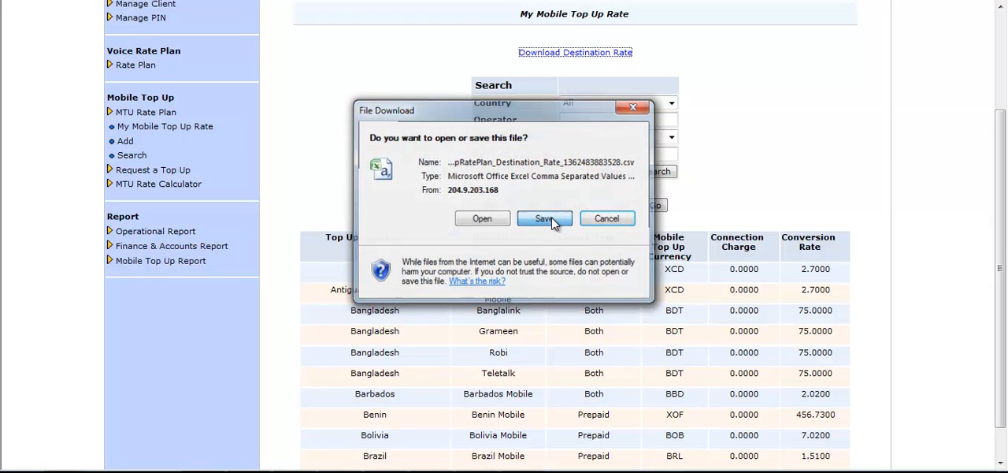
pyautogui.click(550, 220)
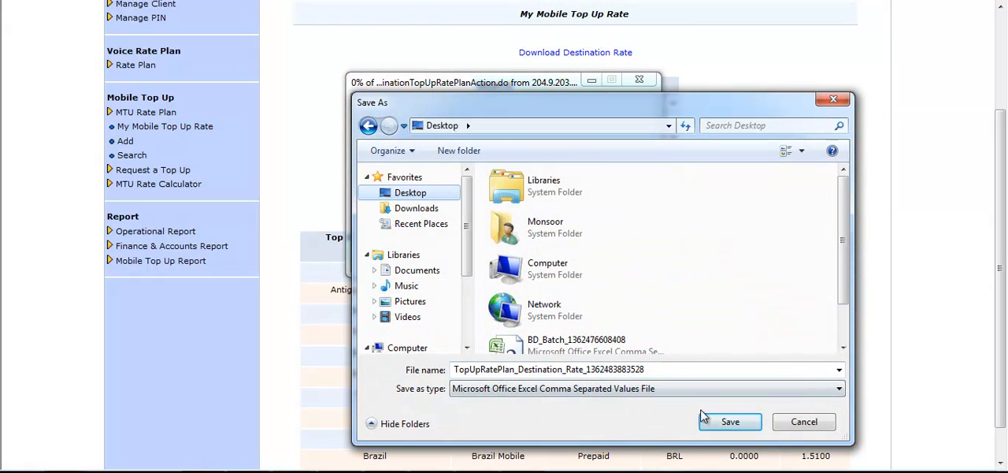
pyautogui.click(722, 420)
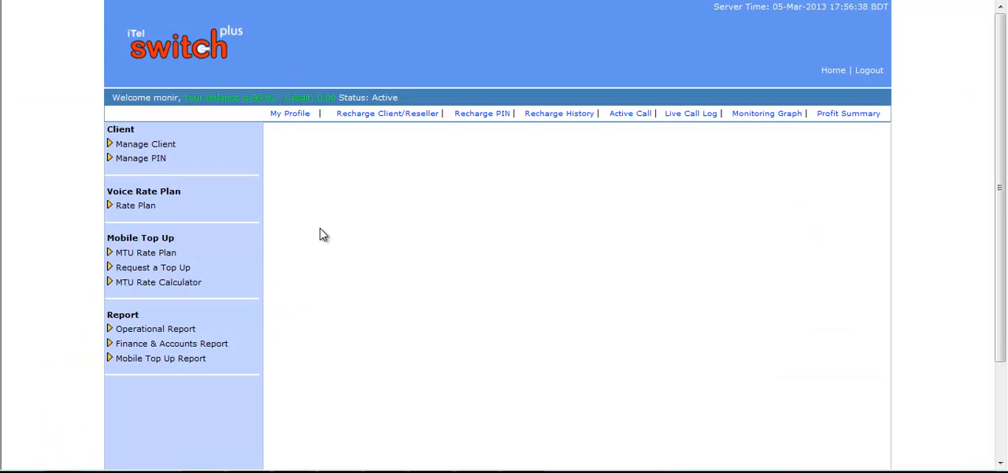
# Start a new mobile top-up rate plan, enter its name, and base it on the existing top-up rate plan MTU new rate
pyautogui.click(174, 256)
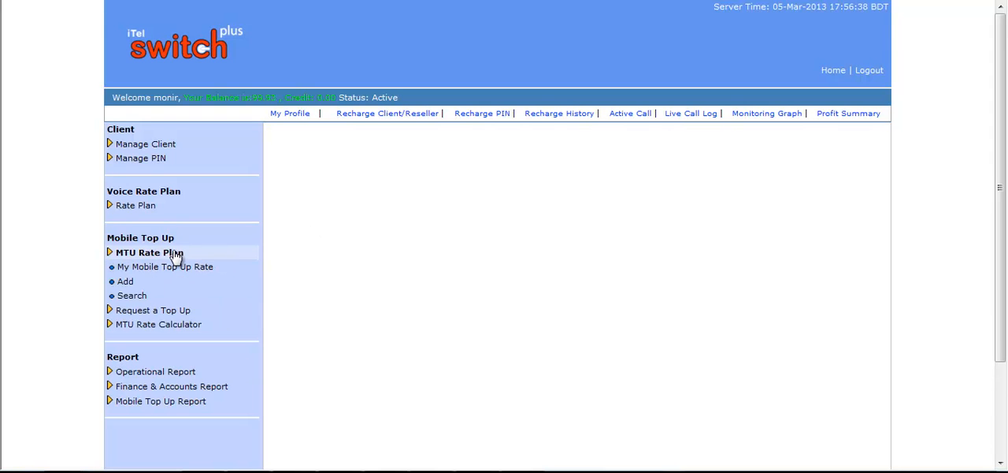
pyautogui.click(125, 282)
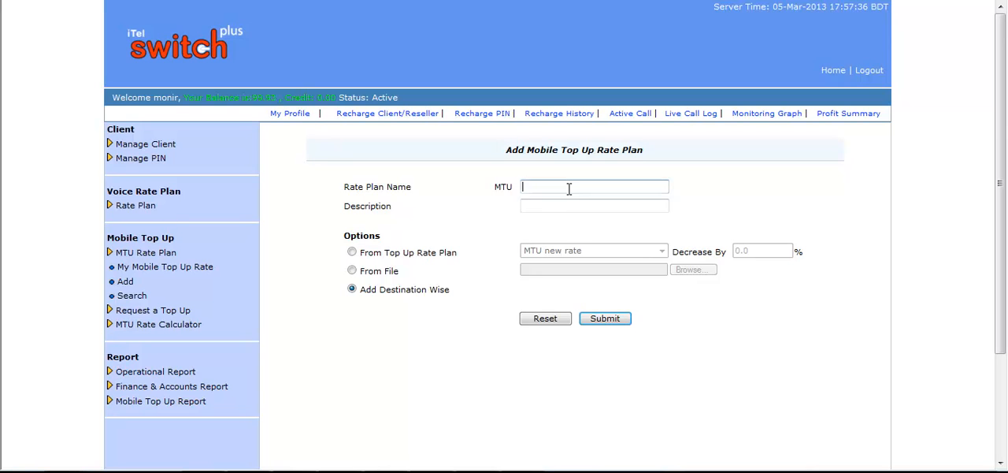
pyautogui.write('Tanim')
pyautogui.press('Tab')
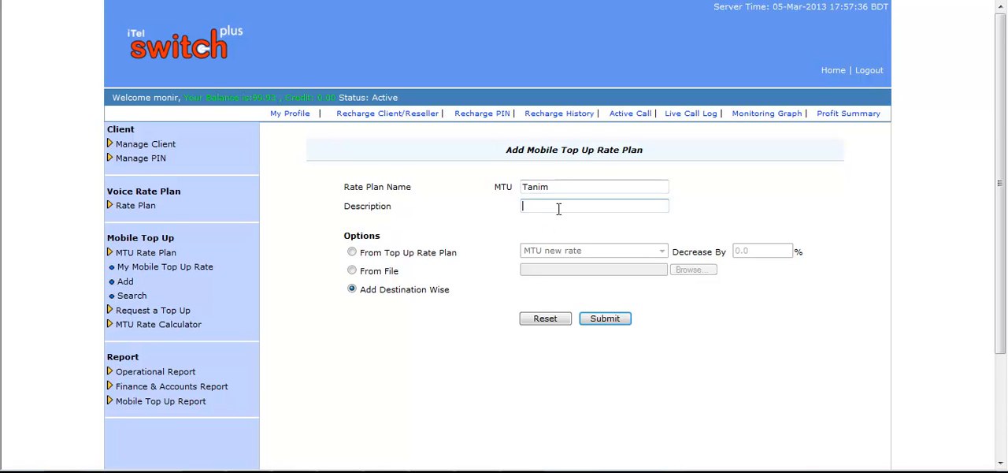
pyautogui.click(352, 270)
pyautogui.click(351, 253)
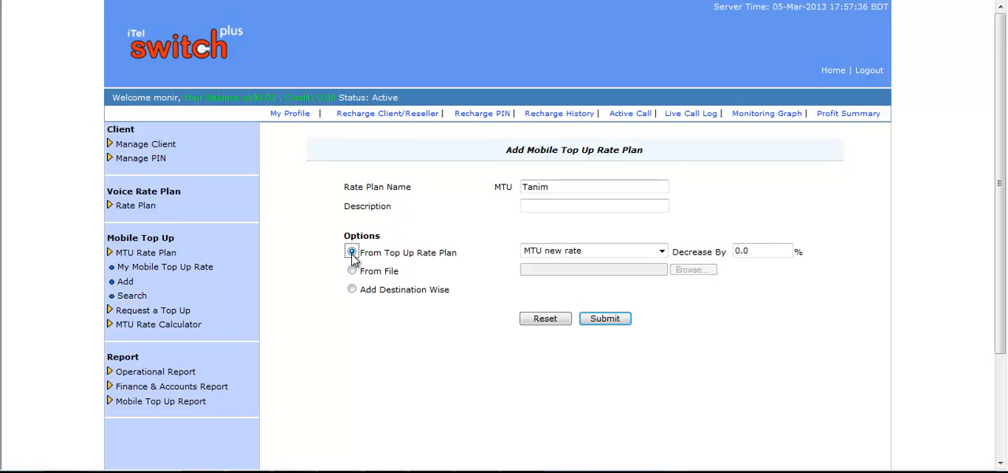
pyautogui.click(661, 252)
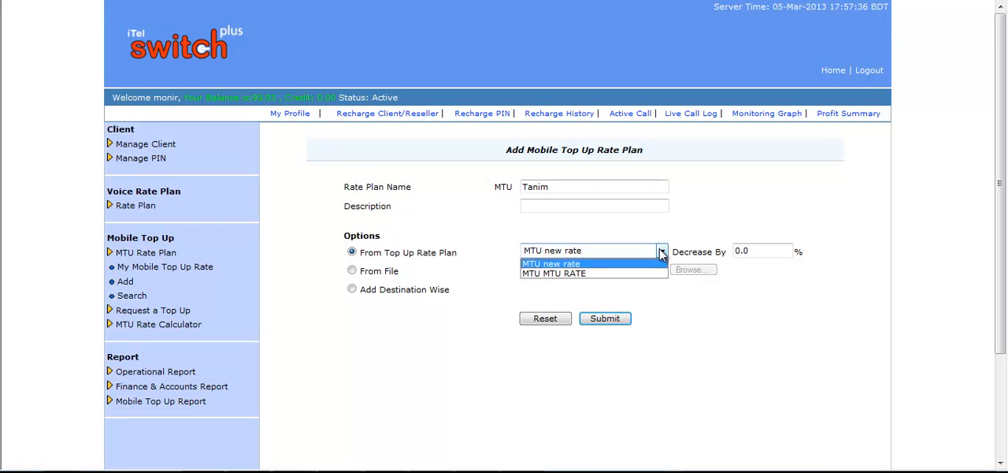
pyautogui.click(661, 252)
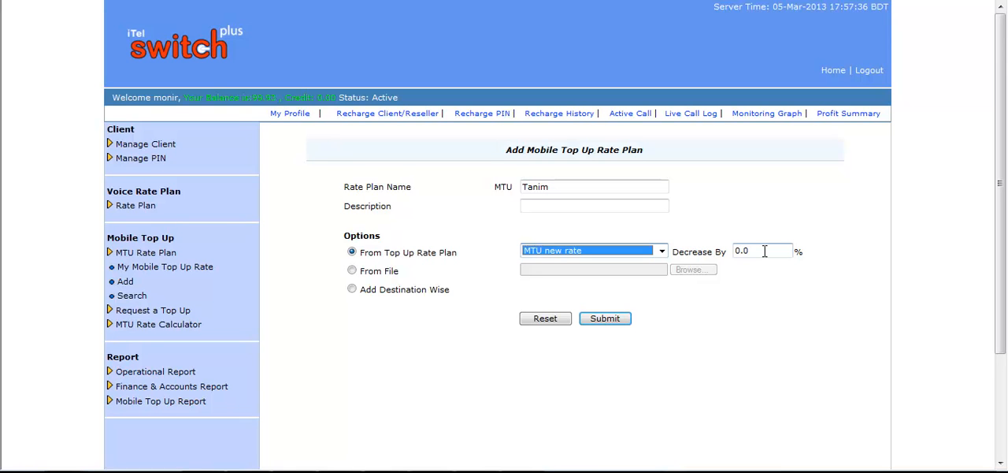
# Set the new plan's rate decrease to 2%, submit it, and check the resulting conversion rates for Bangladesh
pyautogui.moveTo(764, 251); pyautogui.dragTo(729, 250)
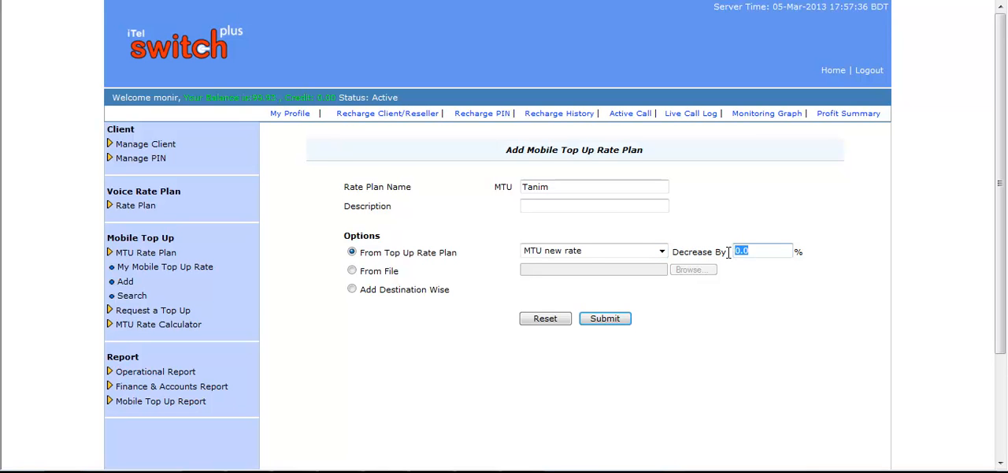
pyautogui.click(759, 251)
pyautogui.moveTo(759, 251); pyautogui.dragTo(725, 253)
pyautogui.write('2')
pyautogui.click(618, 321)
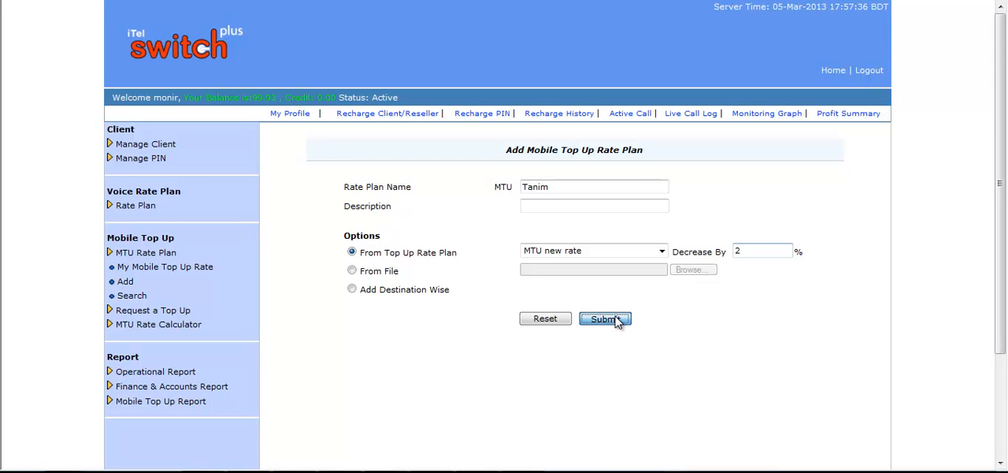
pyautogui.scroll(-3, 759, 220)
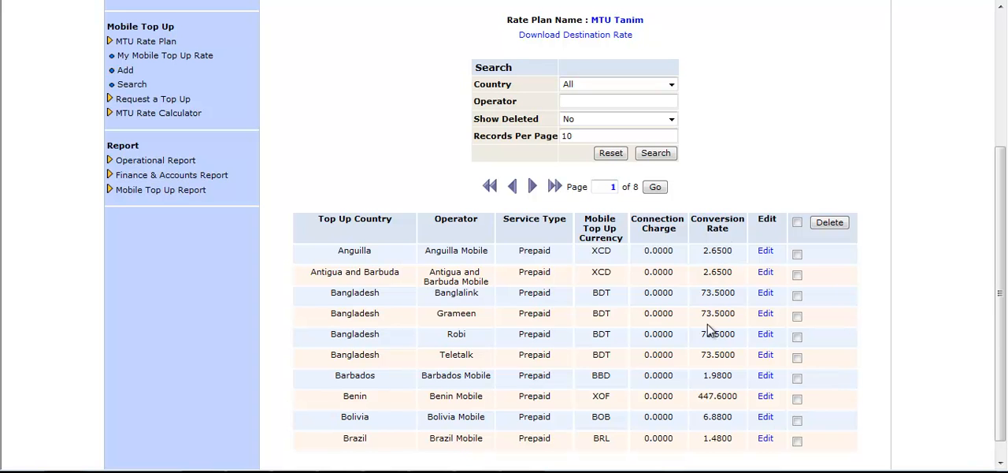
pyautogui.moveTo(734, 313); pyautogui.dragTo(704, 315)
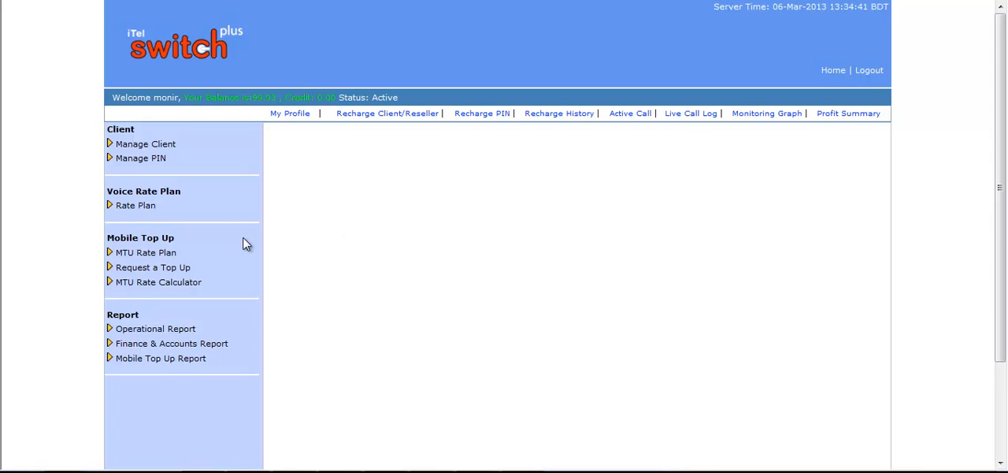
# Open the search for mobile top-up rate plans
pyautogui.click(146, 252)
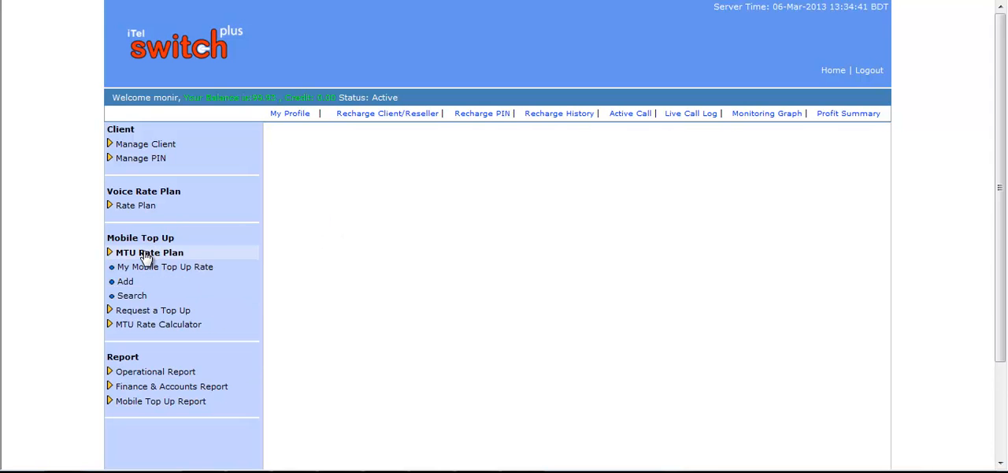
pyautogui.click(142, 298)
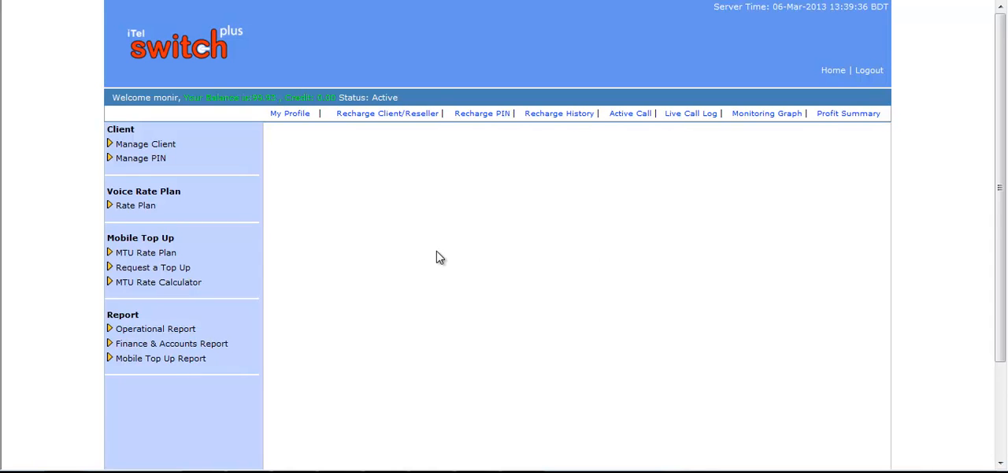
# Start a mobile top-up request, enter the originator's account number, and choose Bangladesh as the country and Robi as the operator
pyautogui.click(161, 268)
pyautogui.click(151, 285)
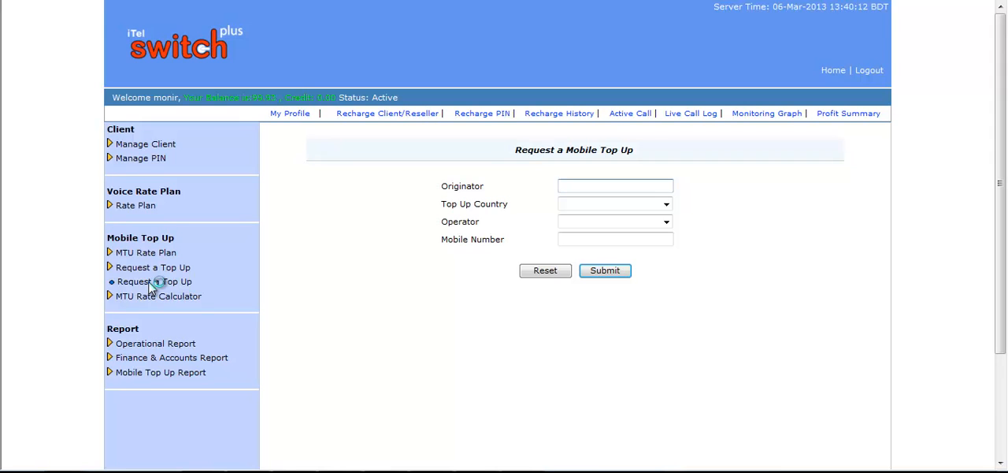
pyautogui.press('Down')
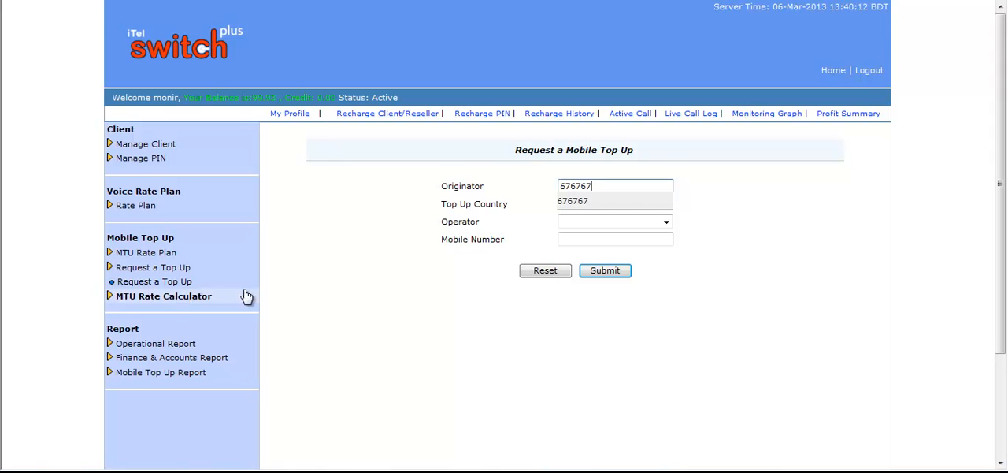
pyautogui.click(570, 207)
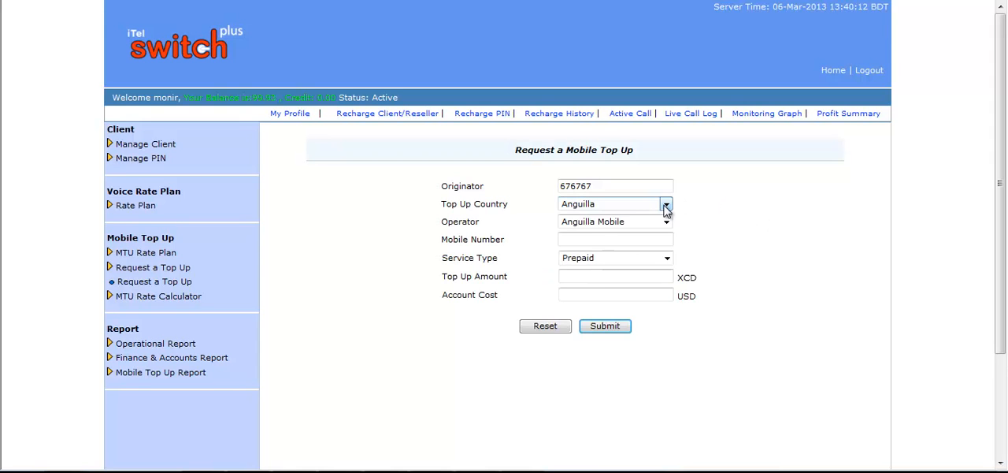
pyautogui.click(665, 206)
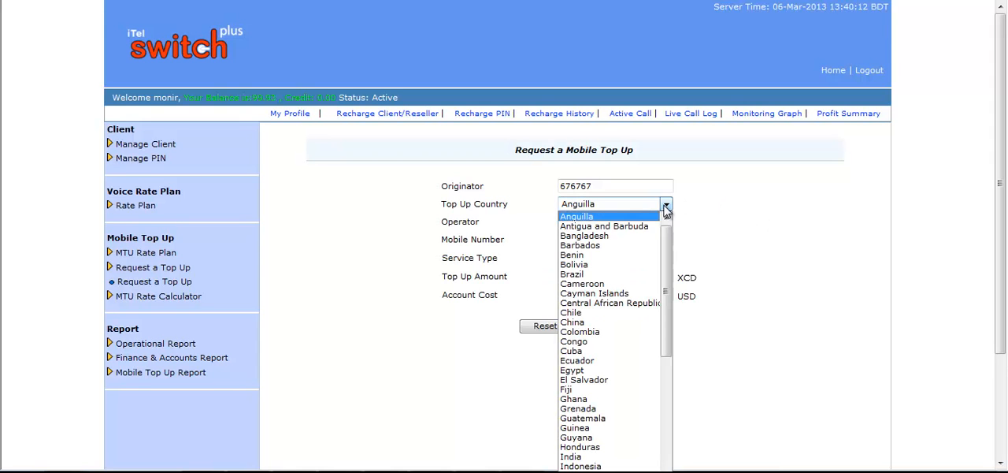
pyautogui.click(590, 236)
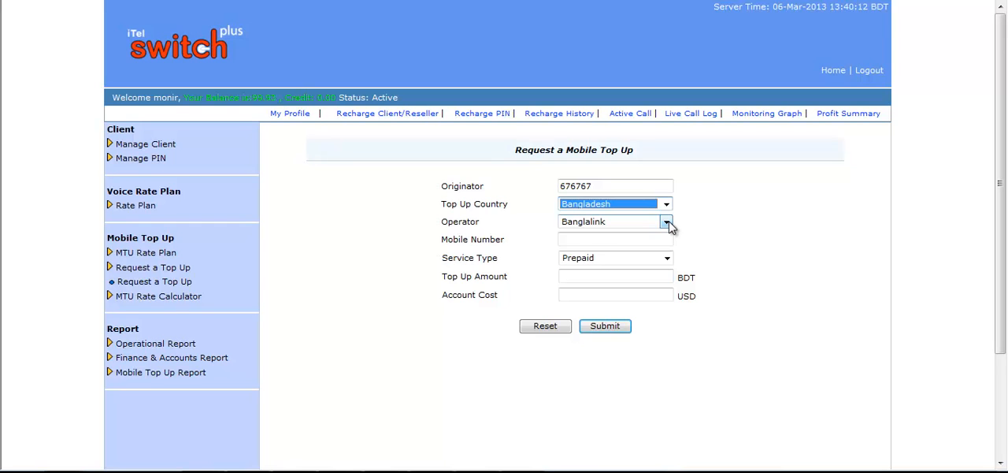
pyautogui.click(666, 223)
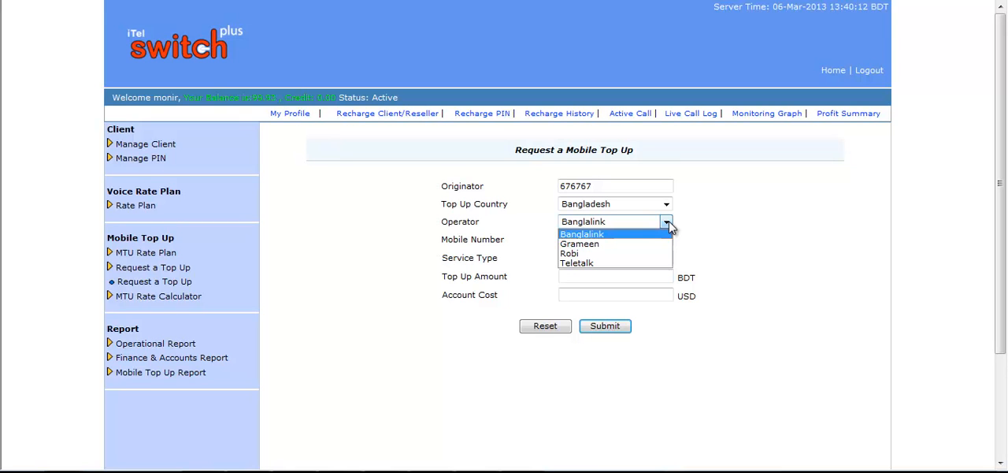
pyautogui.click(587, 252)
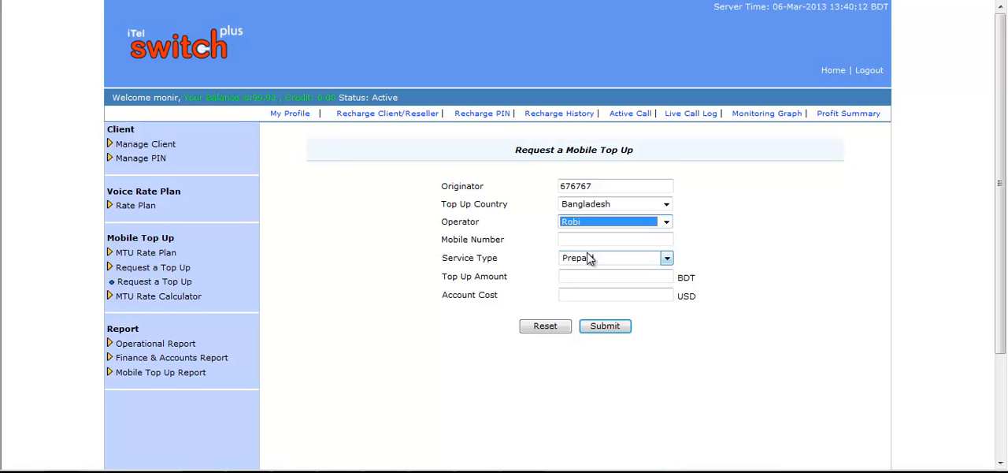
# Enter the recipient's mobile number in the top-up request and choose Postpaid as the service type
pyautogui.click(596, 237)
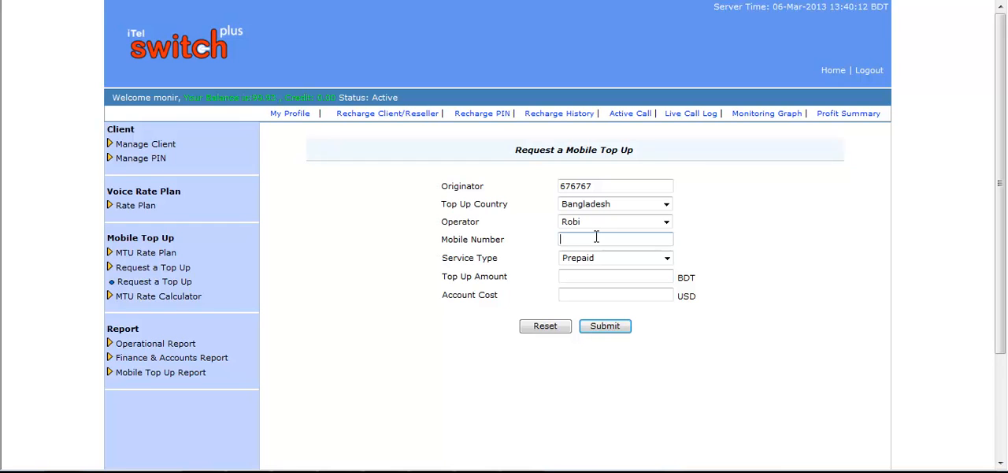
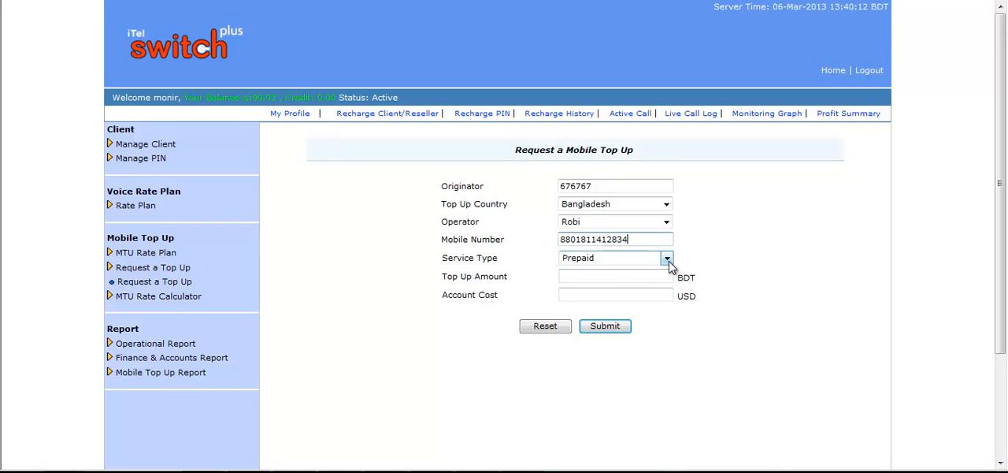
pyautogui.click(667, 263)
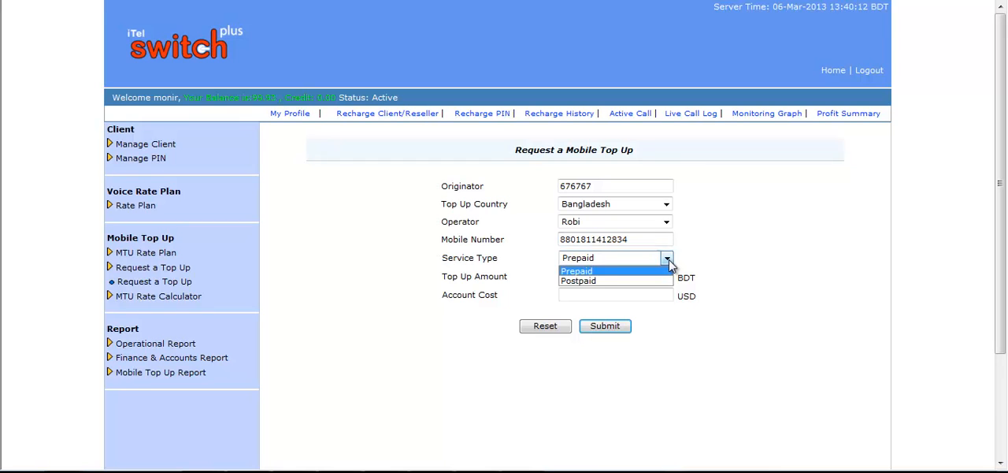
pyautogui.click(607, 280)
# Set the top-up amount to 50 BDT, submit the request, and agree to the account deduction
pyautogui.click(625, 276)
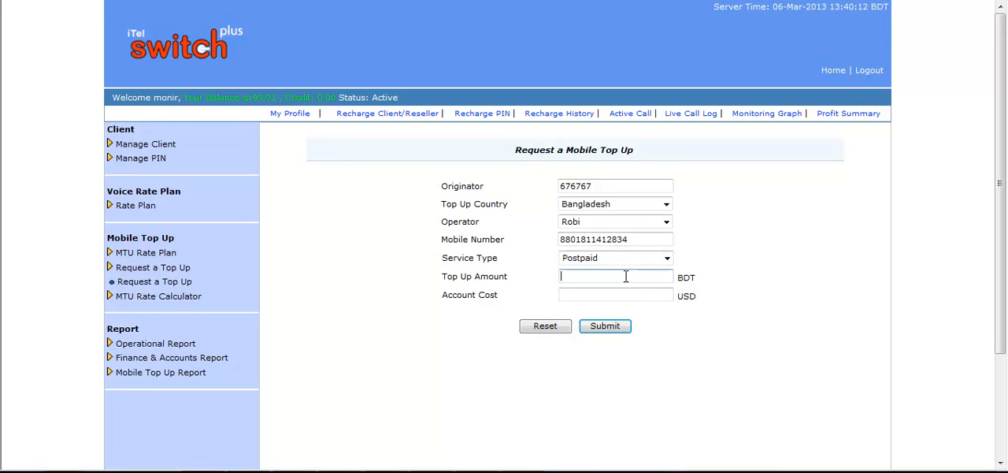
pyautogui.write('50')
pyautogui.press('Tab')
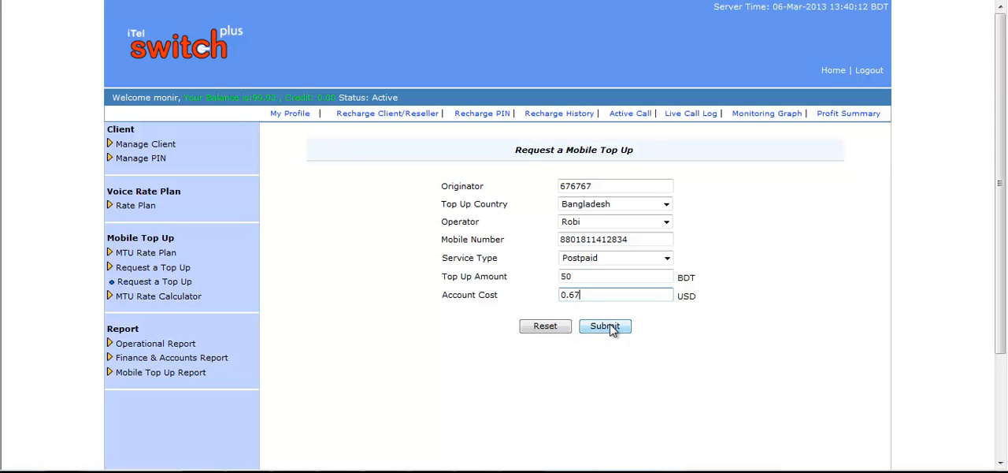
pyautogui.click(613, 327)
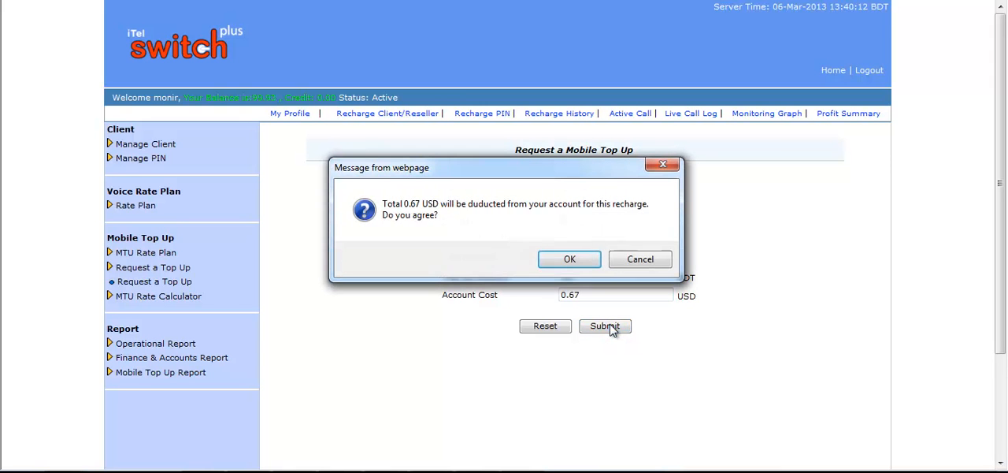
pyautogui.click(568, 263)
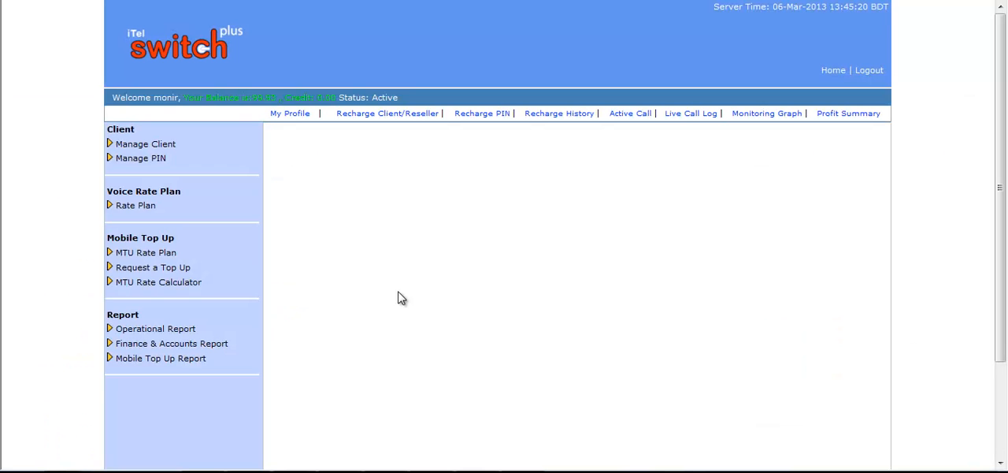
# Open the MTU Rate Calculator and examine its options
pyautogui.click(192, 285)
pyautogui.click(184, 301)
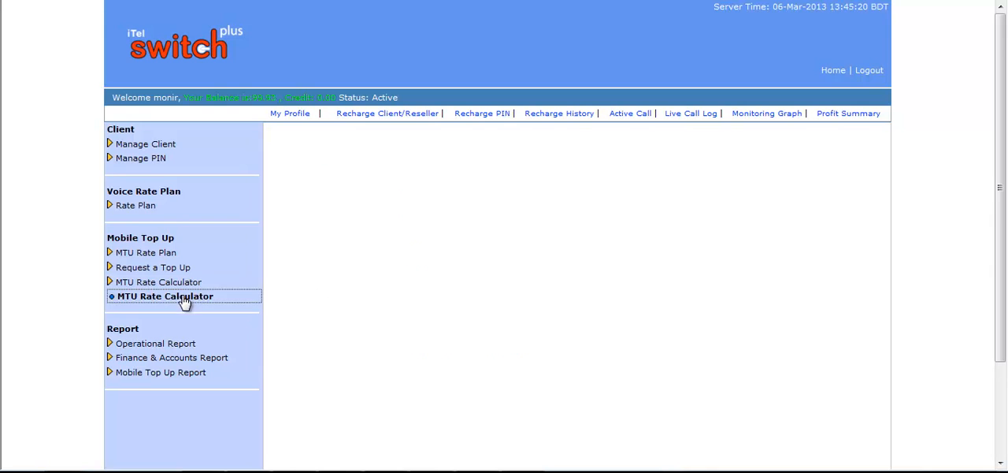
pyautogui.click(659, 193)
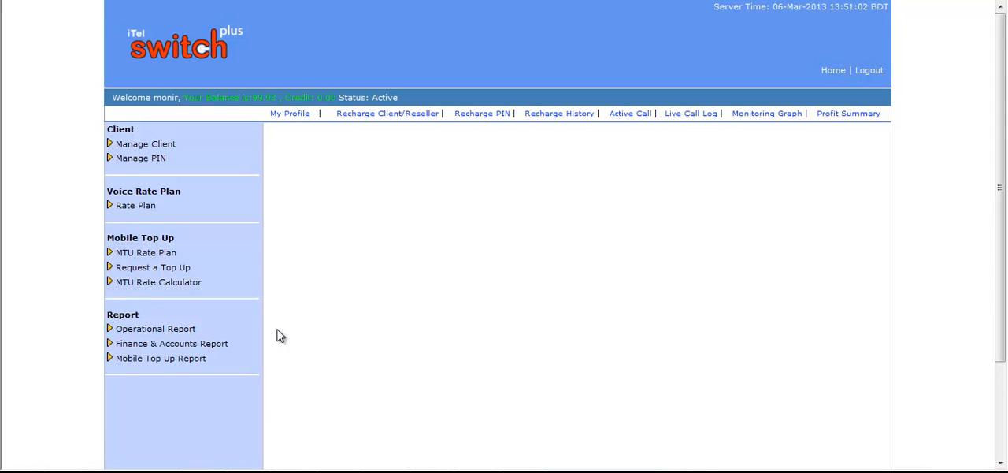
# Generate a detailed monitoring report with the start date 6-1-2013 00:00:00 and all call types included
pyautogui.click(189, 329)
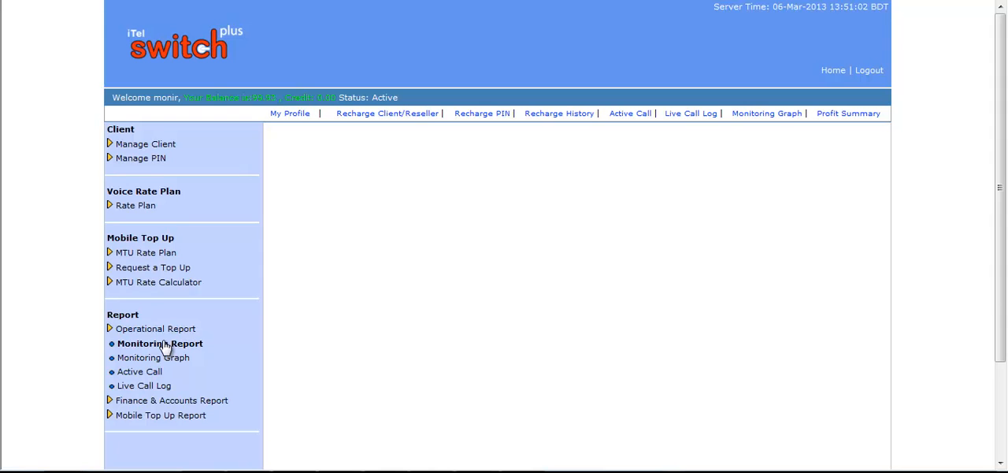
pyautogui.click(165, 347)
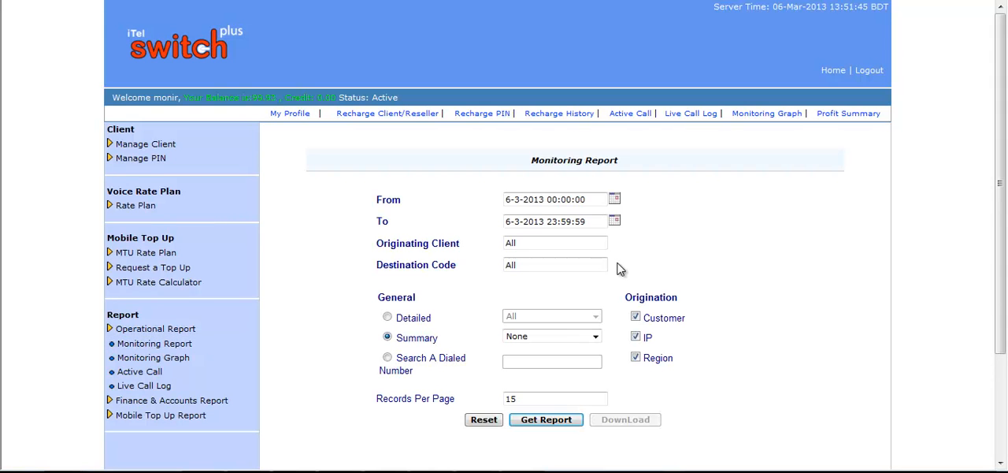
pyautogui.click(518, 198)
pyautogui.press('BackSpace')
pyautogui.write('1')
pyautogui.click(388, 317)
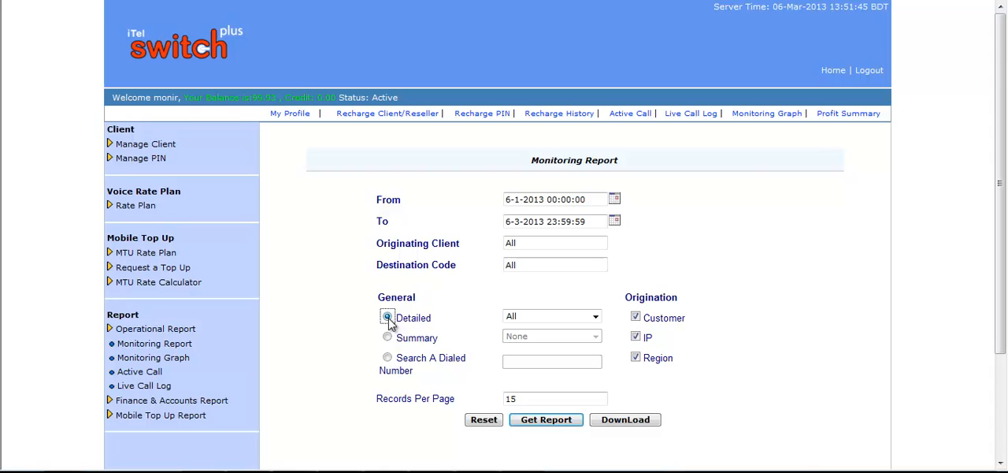
pyautogui.click(544, 425)
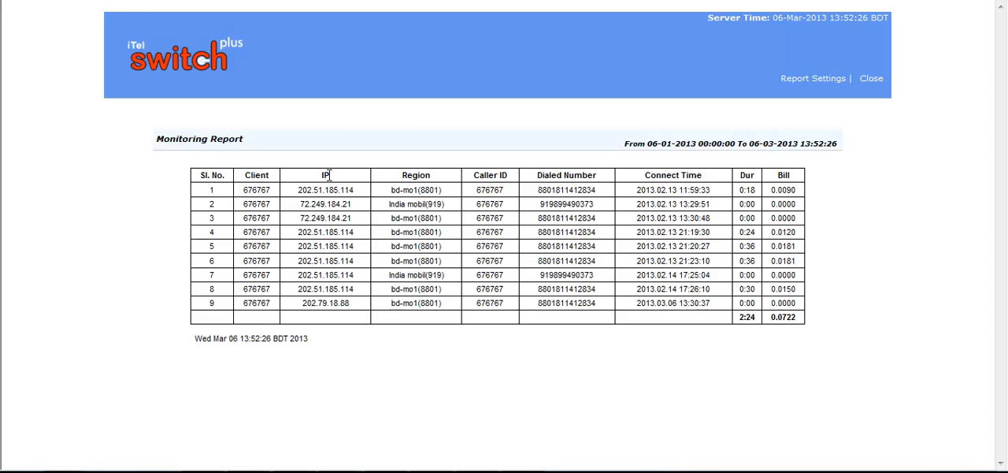
# Examine the region, caller ID, dialed number, connect time and duration columns of the monitoring report
pyautogui.moveTo(432, 175); pyautogui.dragTo(400, 175)
pyautogui.moveTo(512, 175); pyautogui.dragTo(474, 175)
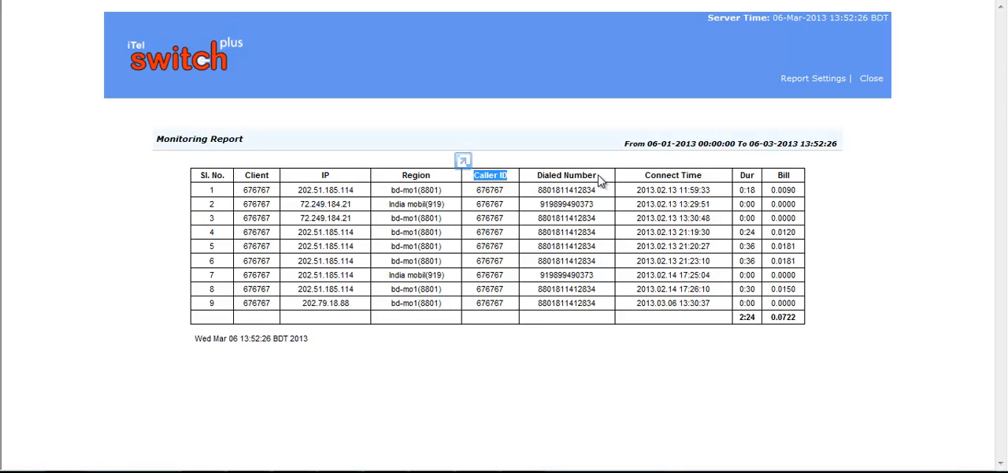
pyautogui.moveTo(597, 175); pyautogui.dragTo(536, 175)
pyautogui.moveTo(702, 175); pyautogui.dragTo(645, 174)
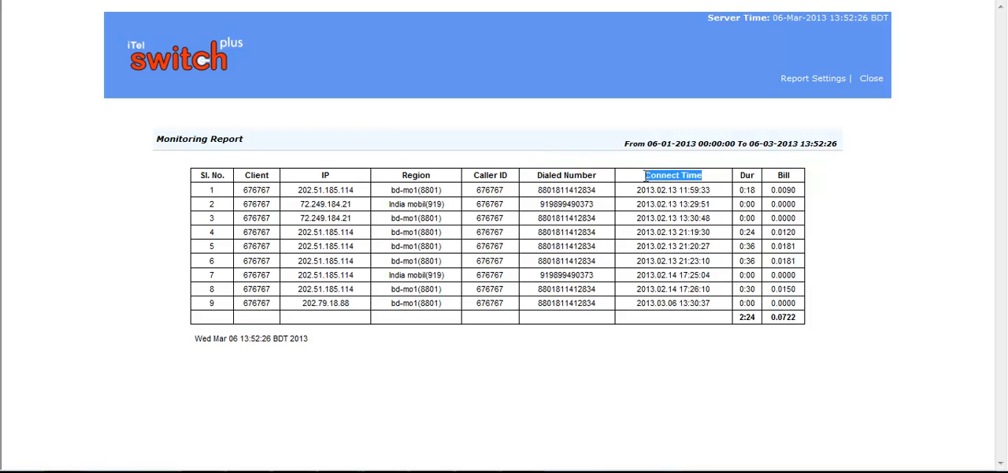
pyautogui.moveTo(742, 175); pyautogui.dragTo(777, 175)
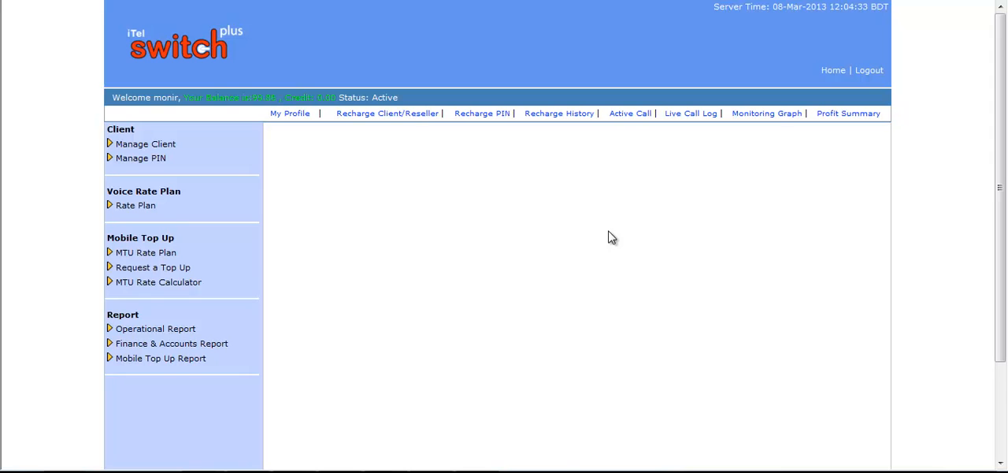
# Generate an hourly monitoring graph for all clients with the start date 8-1-2013 00:00:00
pyautogui.click(189, 331)
pyautogui.click(158, 359)
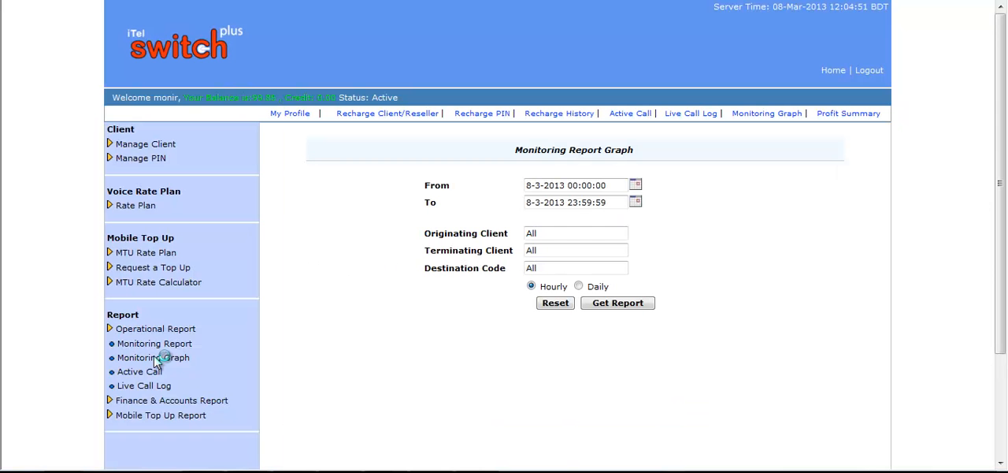
pyautogui.click(542, 184)
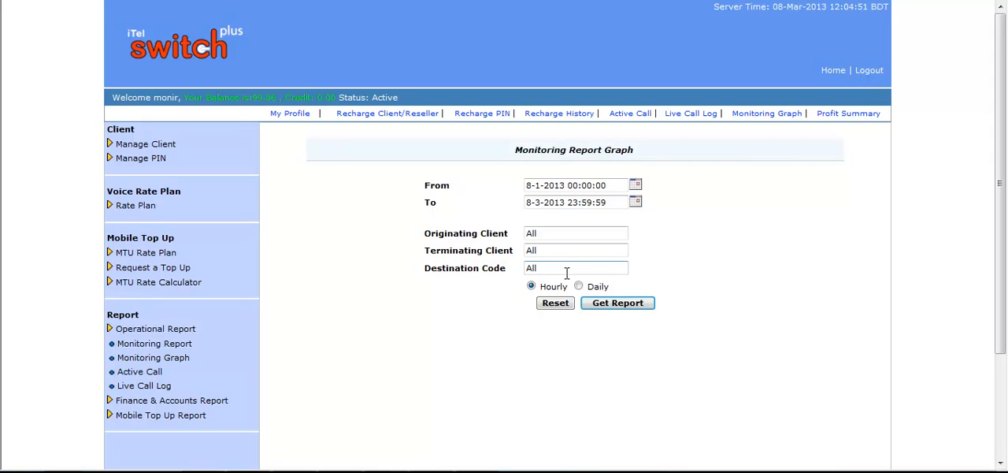
pyautogui.click(618, 304)
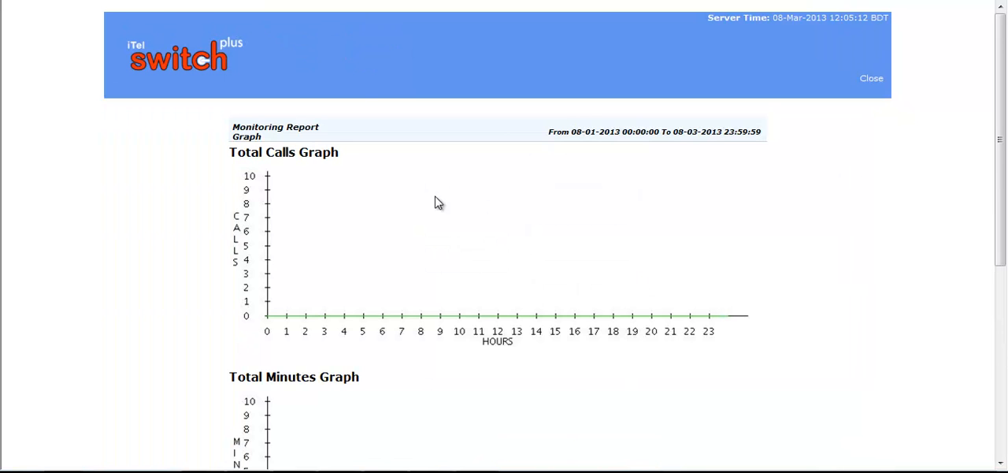
# Examine the total calls, total minutes and average success rate graphs in the monitoring report graph
pyautogui.moveTo(343, 160); pyautogui.dragTo(229, 154)
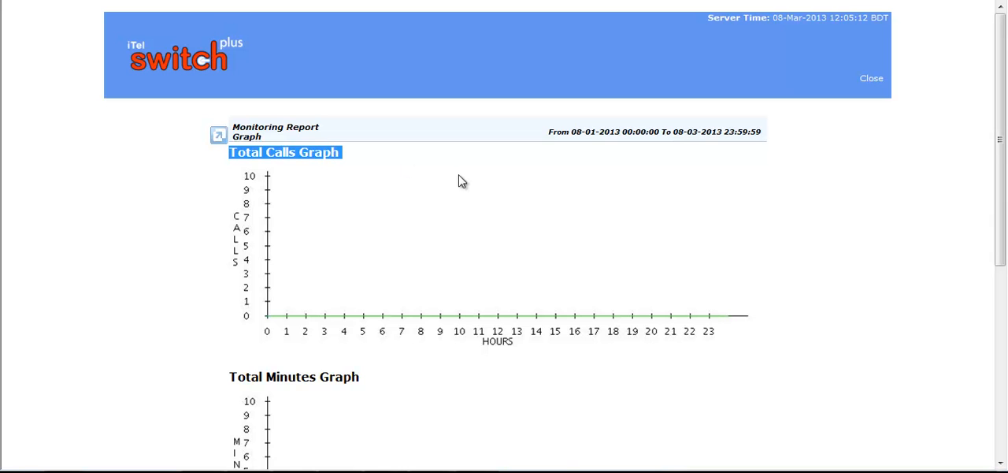
pyautogui.scroll(-3, 461, 181)
pyautogui.moveTo(362, 236); pyautogui.dragTo(256, 241)
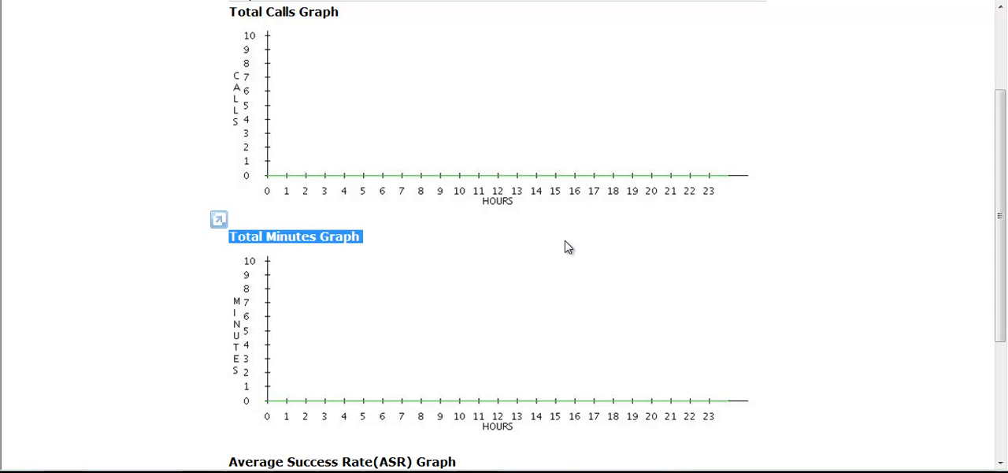
pyautogui.scroll(-3, 569, 246)
pyautogui.click(526, 257)
pyautogui.moveTo(457, 251); pyautogui.dragTo(238, 252)
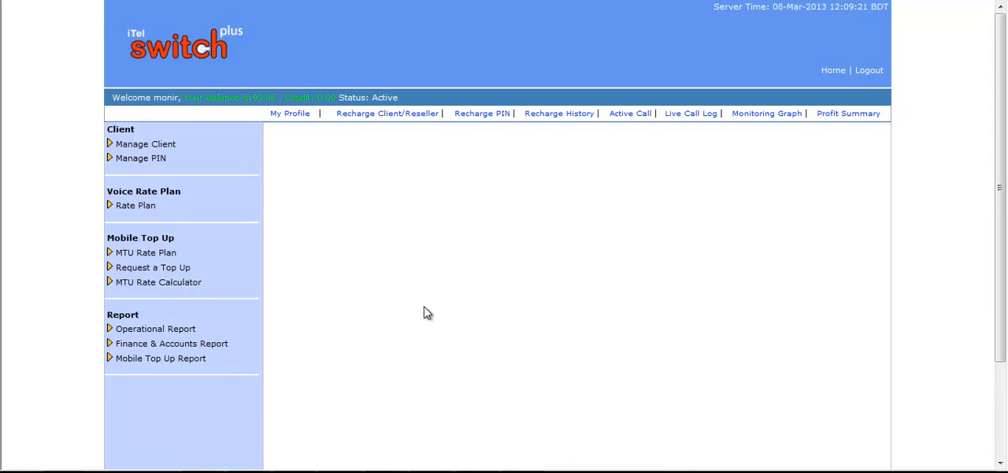
# Open the Live Call Log and examine the message details of completed and failed calls
pyautogui.click(195, 331)
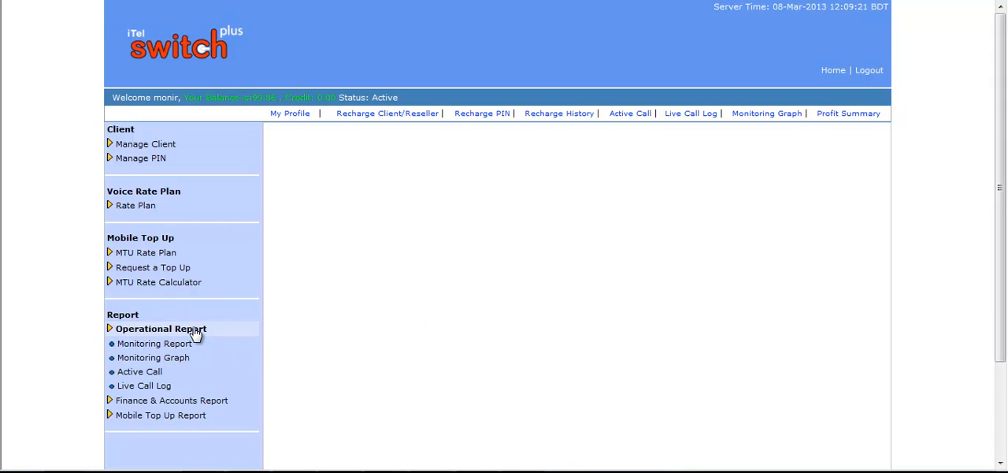
pyautogui.click(162, 386)
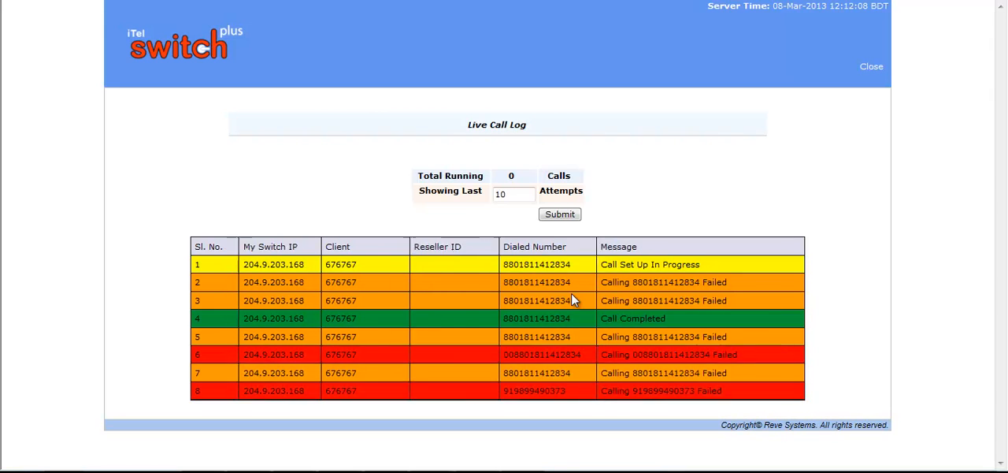
pyautogui.click(613, 318)
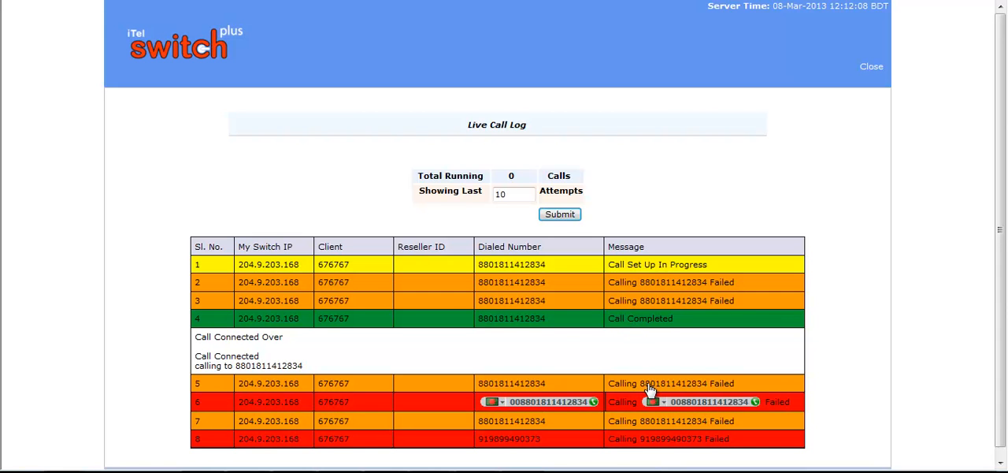
pyautogui.click(775, 418)
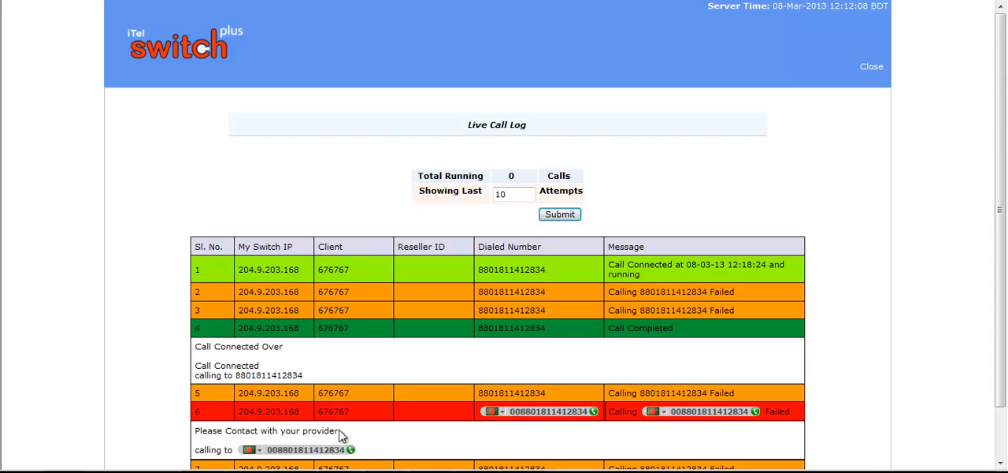
pyautogui.moveTo(341, 430); pyautogui.dragTo(226, 441)
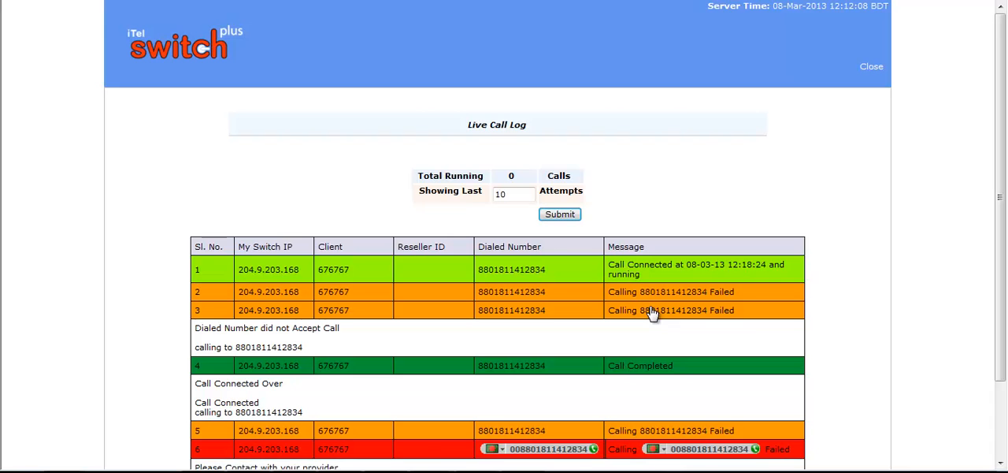
pyautogui.moveTo(344, 330); pyautogui.dragTo(198, 335)
pyautogui.click(372, 336)
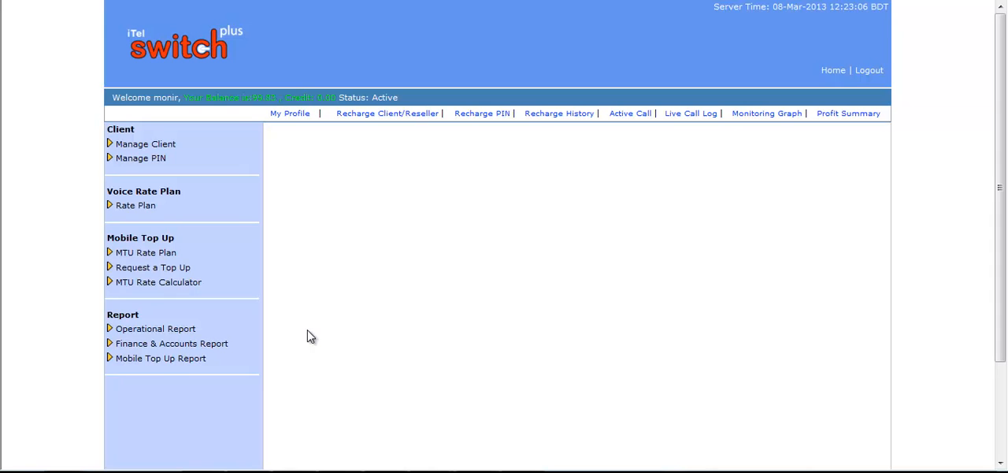
# Open the Active Call report and examine its search filters and the sorting by connect time, reseller ID and originating client
pyautogui.click(193, 329)
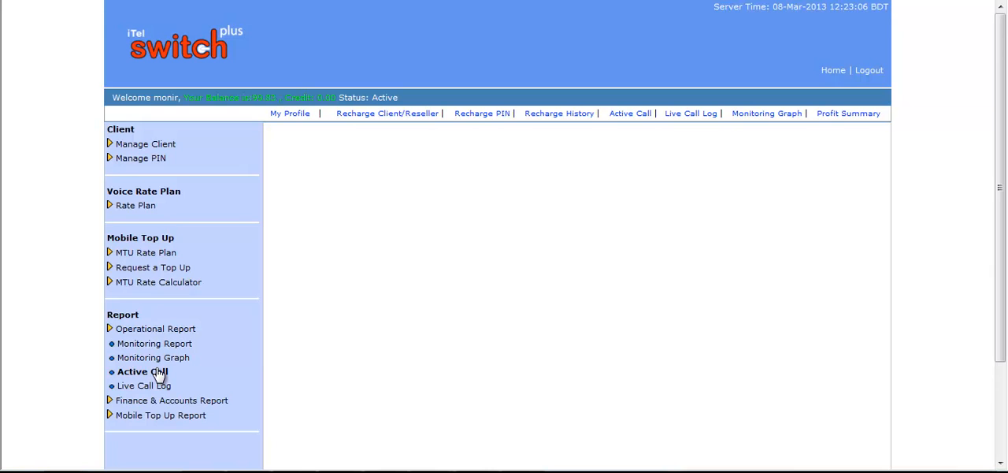
pyautogui.click(157, 373)
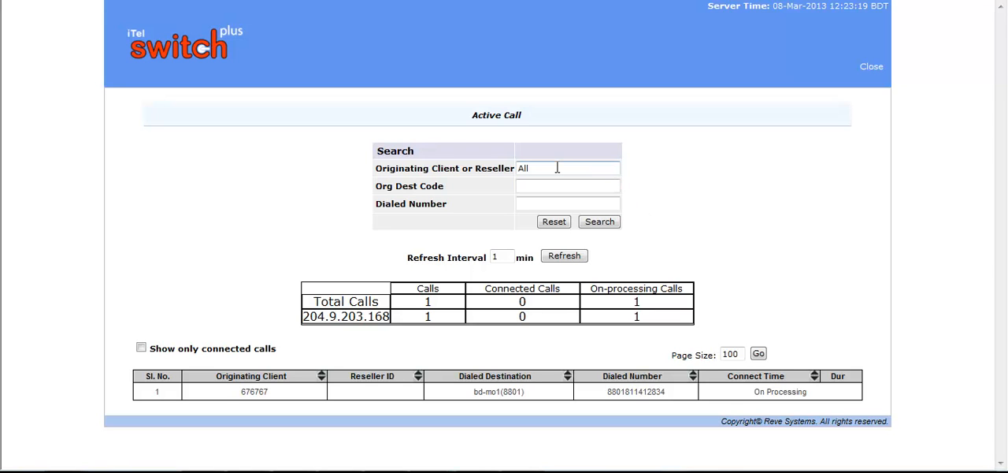
pyautogui.moveTo(555, 167); pyautogui.dragTo(507, 165)
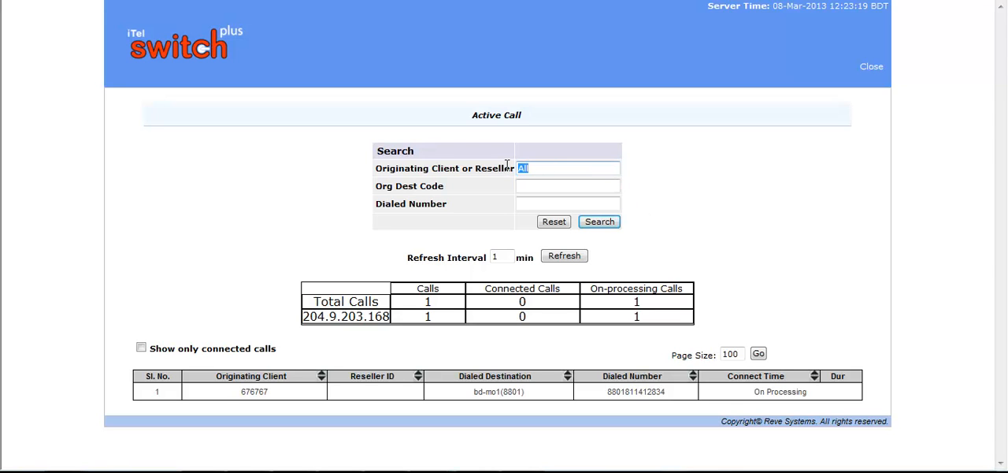
pyautogui.click(567, 187)
pyautogui.click(558, 204)
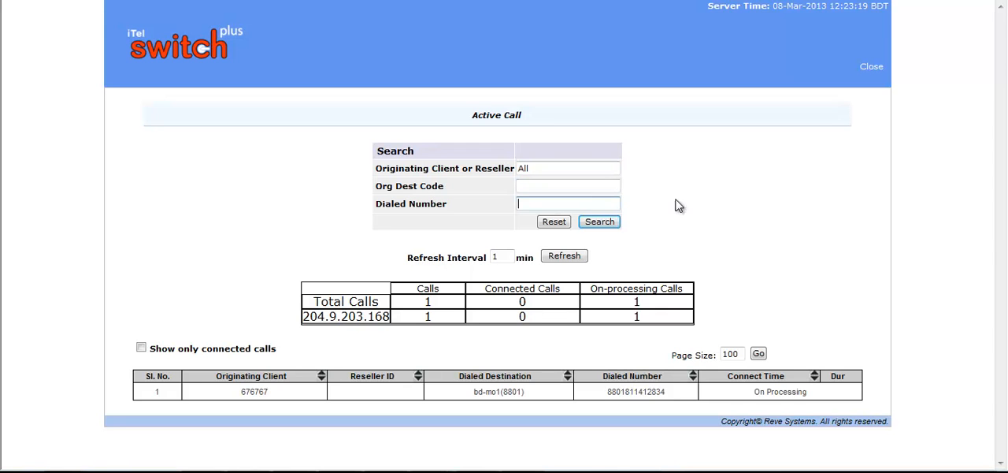
pyautogui.click(815, 378)
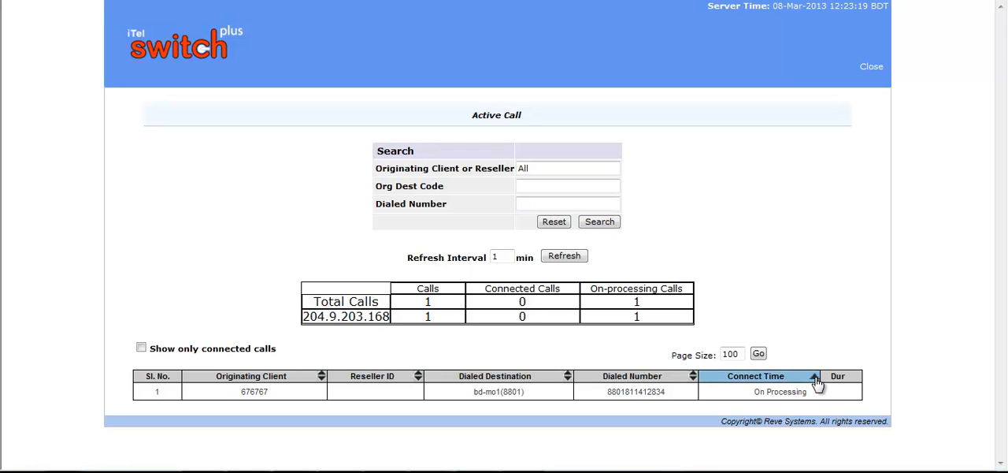
pyautogui.click(417, 378)
pyautogui.click(319, 380)
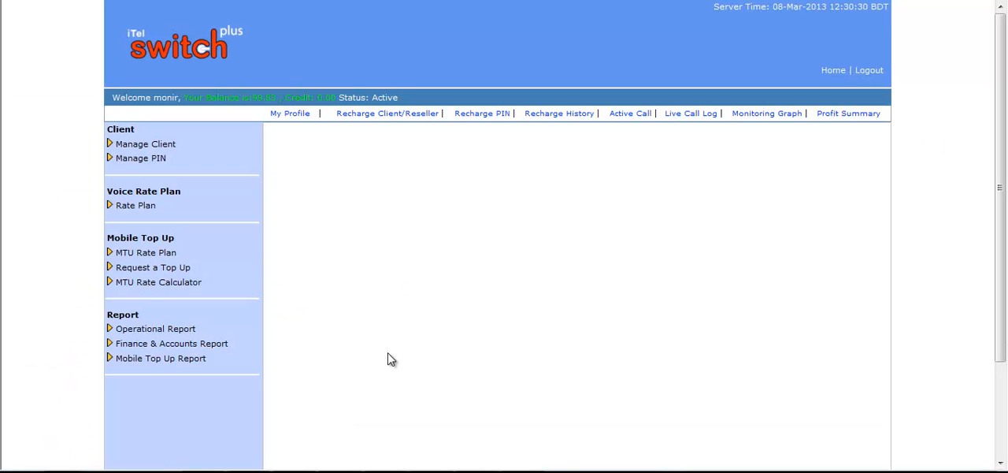
# Open the Profit Summary and set it to a custom date range with the Destination Wise report type
pyautogui.click(225, 347)
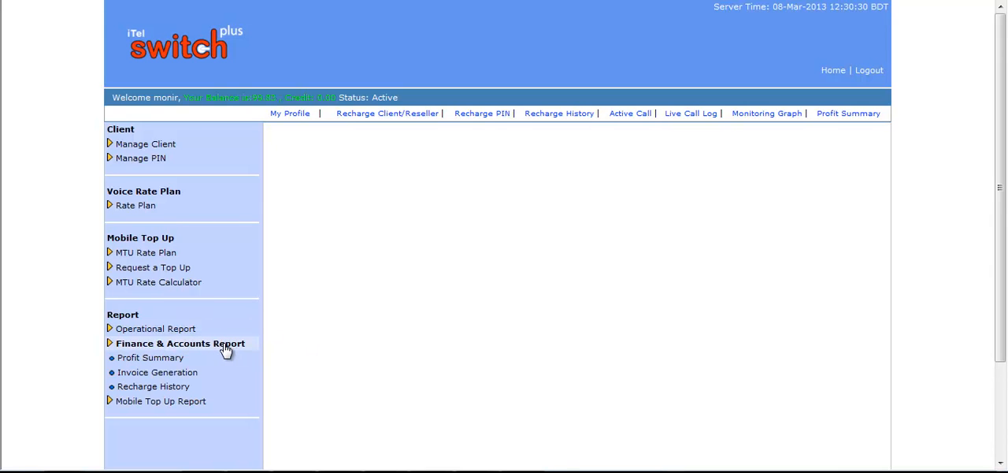
pyautogui.click(151, 358)
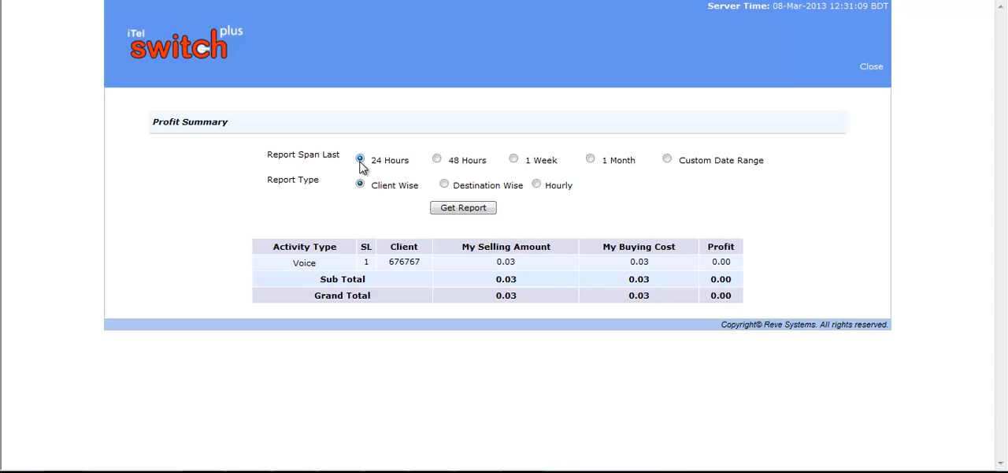
pyautogui.click(667, 159)
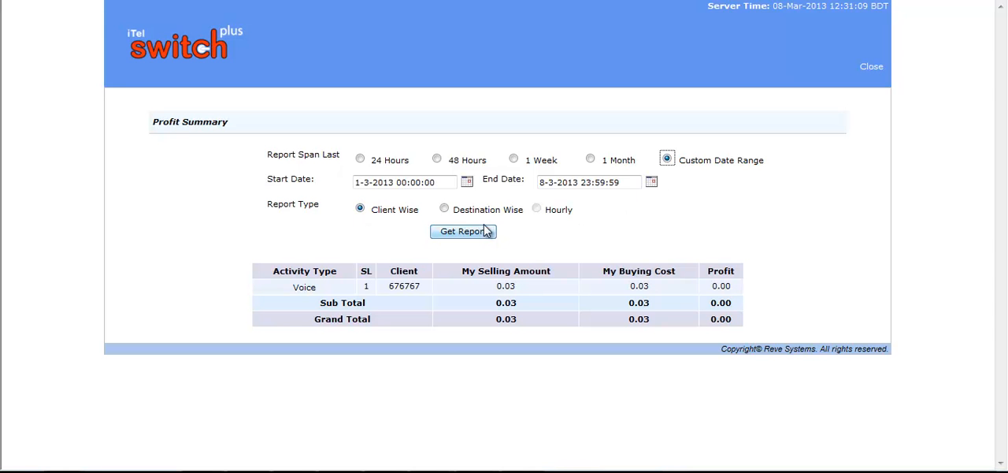
pyautogui.click(446, 208)
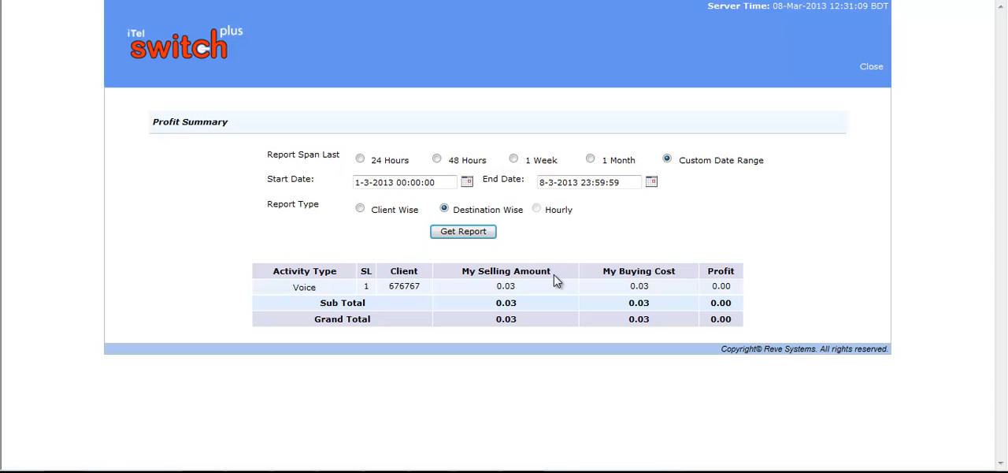
# Examine the selling amount, buying cost and profit columns of the profit summary
pyautogui.moveTo(555, 281); pyautogui.dragTo(463, 284)
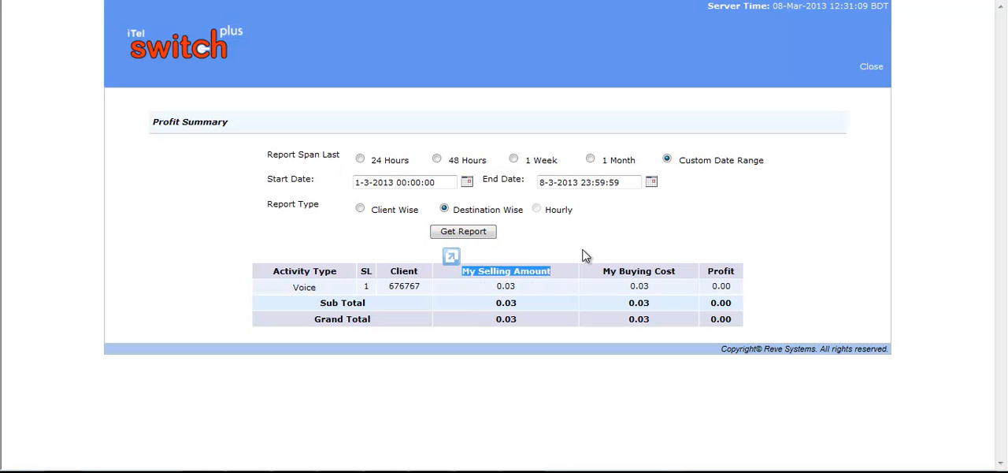
pyautogui.click(705, 224)
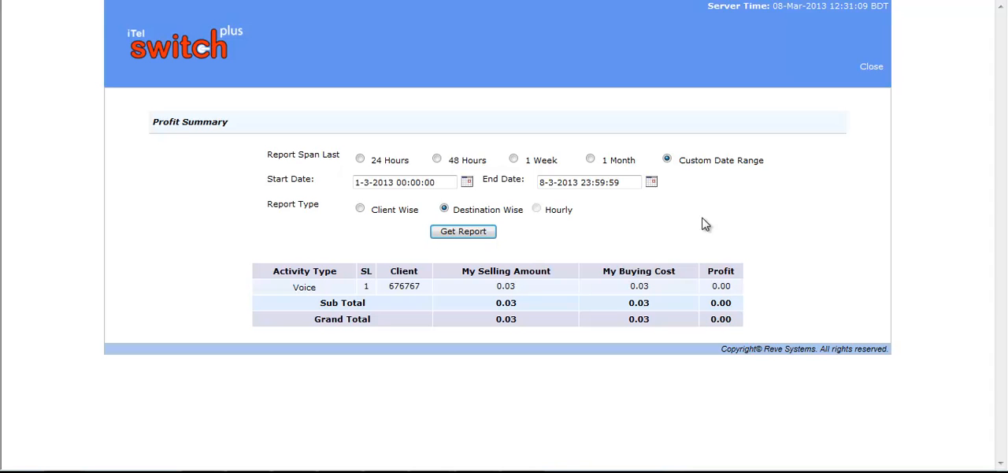
pyautogui.moveTo(659, 291); pyautogui.dragTo(631, 289)
pyautogui.click(708, 225)
pyautogui.moveTo(737, 288); pyautogui.dragTo(713, 288)
pyautogui.click(762, 284)
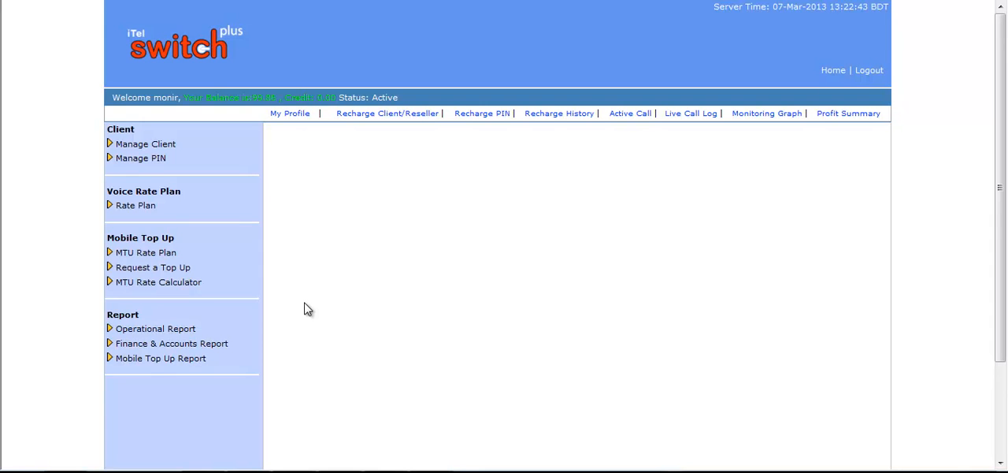
# Open Invoice Generation, choose Pin as the bill type and enter the client's PIN in the Client field
pyautogui.click(195, 344)
pyautogui.click(154, 375)
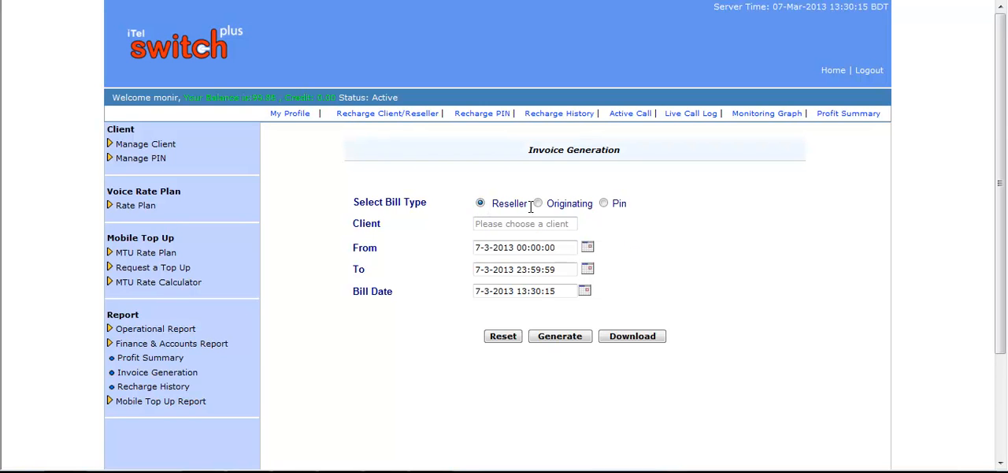
pyautogui.click(605, 204)
pyautogui.click(491, 224)
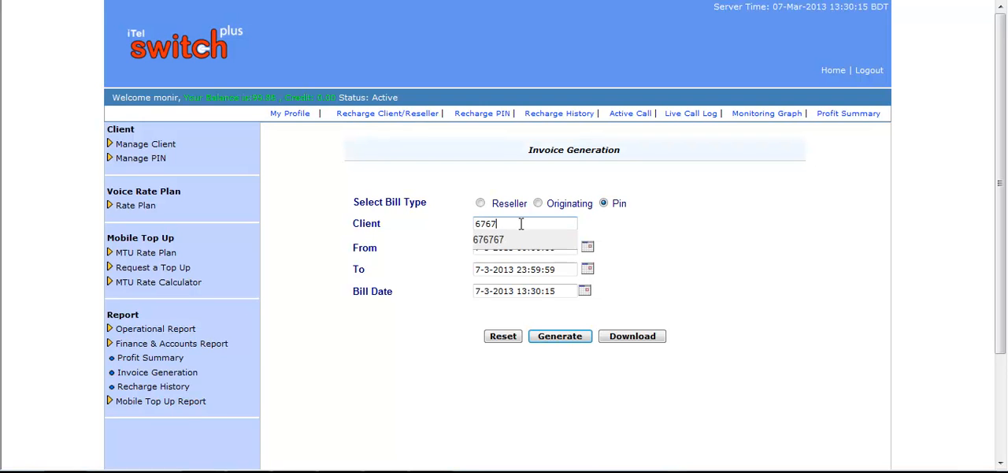
pyautogui.click(504, 241)
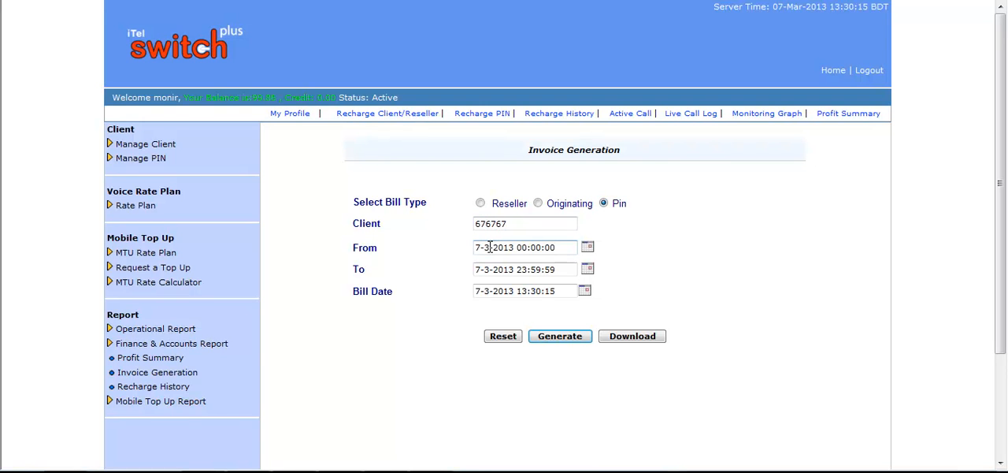
# Set the invoice start date to 7-1-2013 00:00:00 and generate the invoice
pyautogui.press('BackSpace')
pyautogui.write('1')
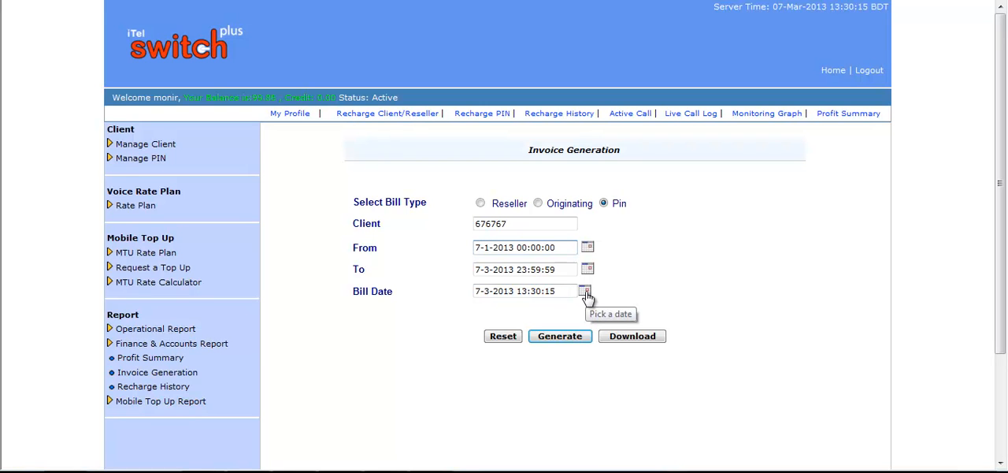
pyautogui.click(565, 340)
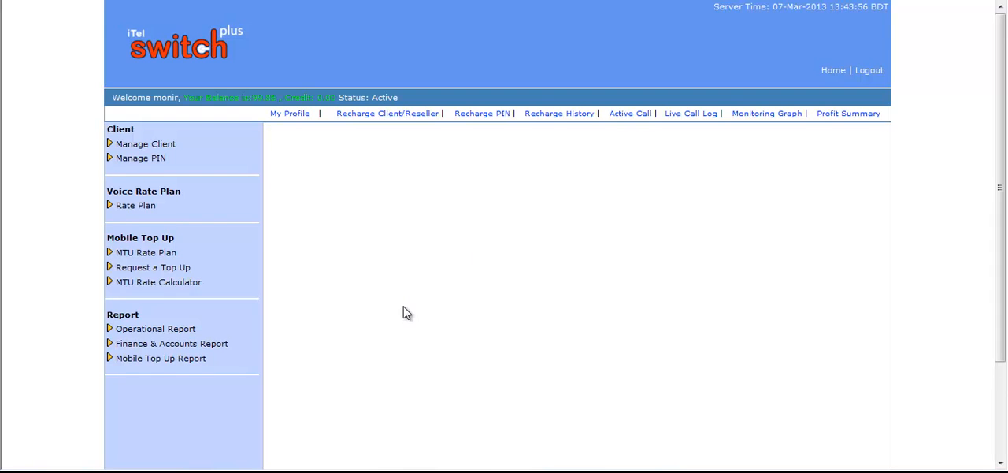
# Open the Recharge History report and examine its report span options, including the custom date range
pyautogui.click(224, 348)
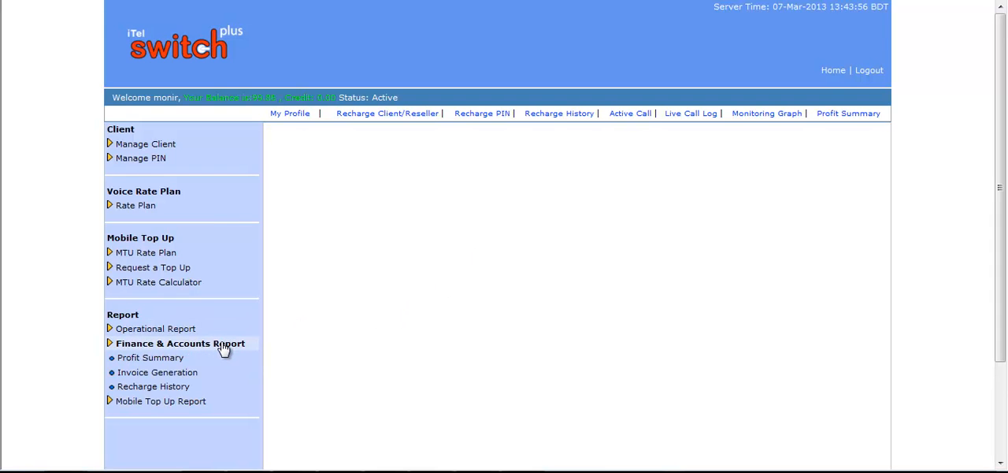
pyautogui.click(169, 391)
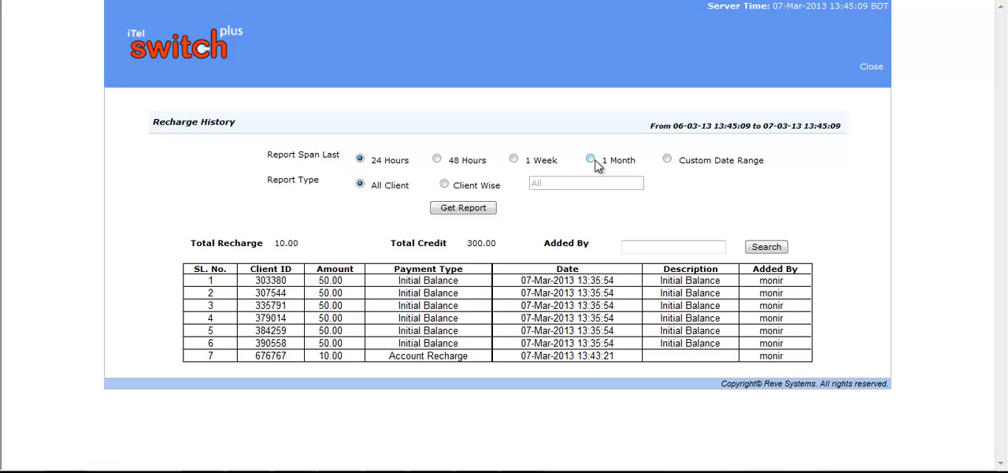
pyautogui.moveTo(765, 162); pyautogui.dragTo(680, 160)
pyautogui.click(715, 191)
# Get the recharge history report client-wise for a single client, entering the client's ID and using a 1 Month span
pyautogui.moveTo(594, 243); pyautogui.dragTo(558, 245)
pyautogui.click(656, 249)
pyautogui.press('Return')
pyautogui.click(444, 184)
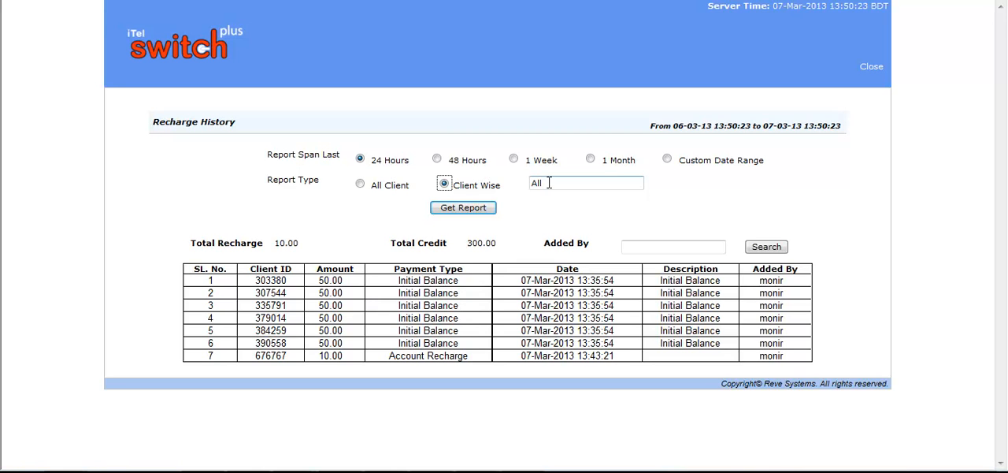
pyautogui.click(549, 183)
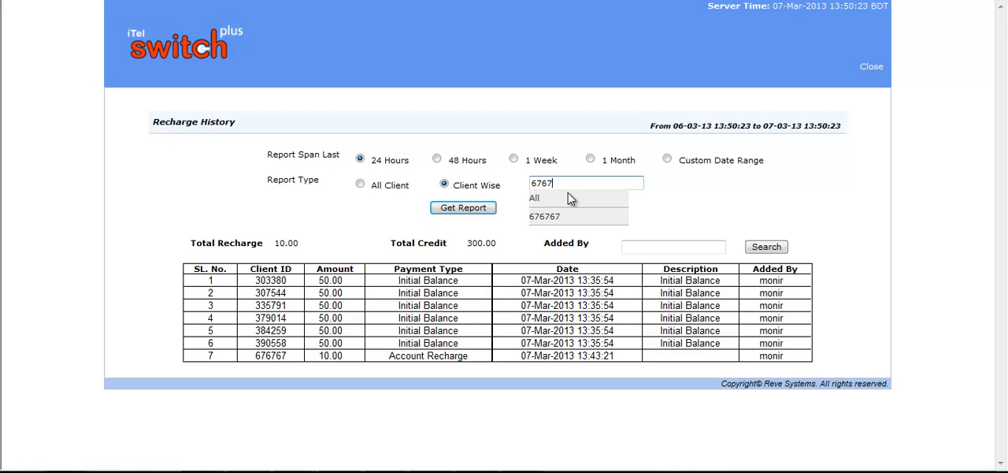
pyautogui.click(559, 220)
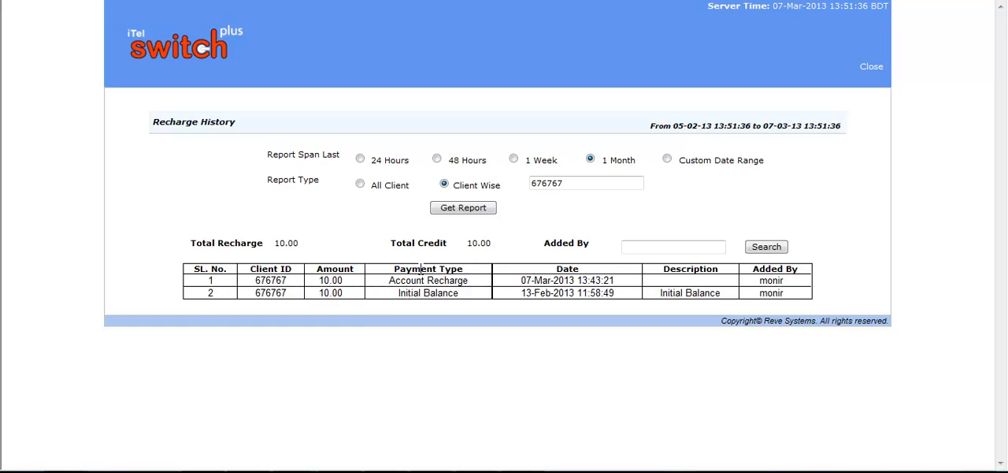
# Examine the payment type, date, description and added-by columns of the client's recharge history
pyautogui.moveTo(479, 292); pyautogui.dragTo(400, 298)
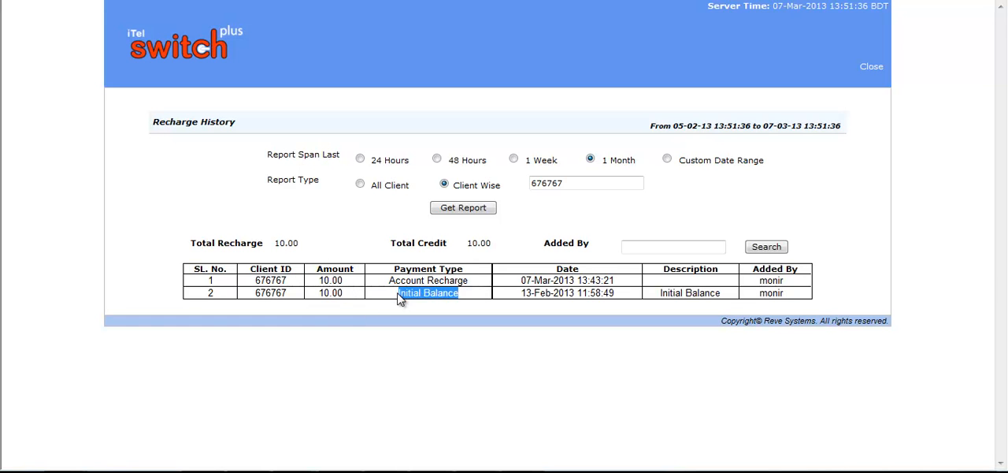
pyautogui.moveTo(471, 280); pyautogui.dragTo(410, 287)
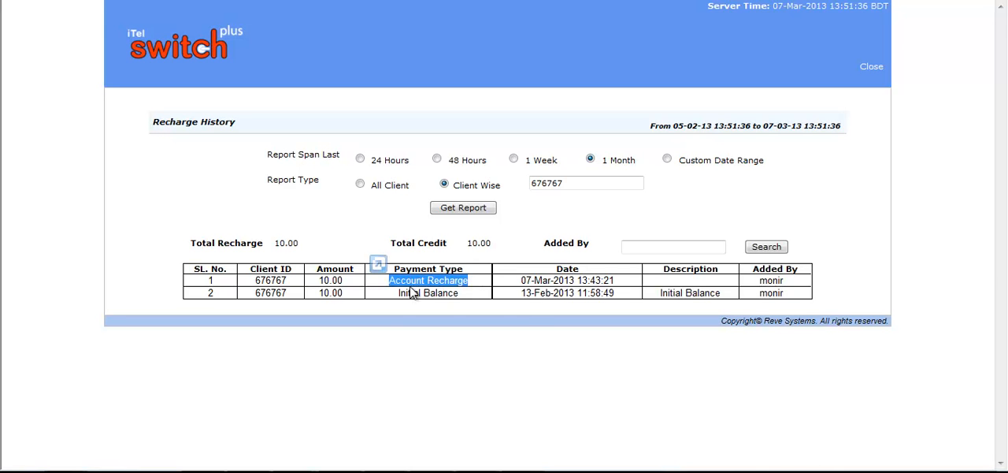
pyautogui.click(533, 315)
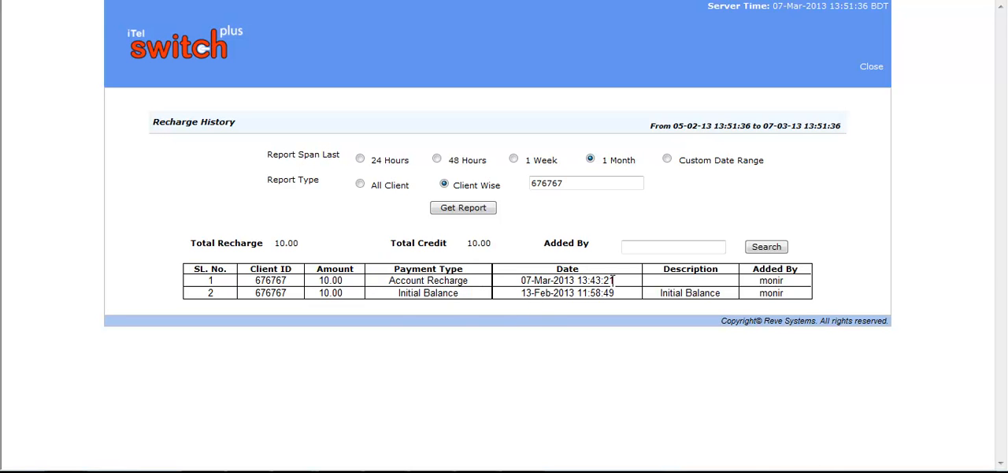
pyautogui.moveTo(619, 284); pyautogui.dragTo(521, 281)
pyautogui.click(617, 339)
pyautogui.moveTo(718, 268); pyautogui.dragTo(672, 273)
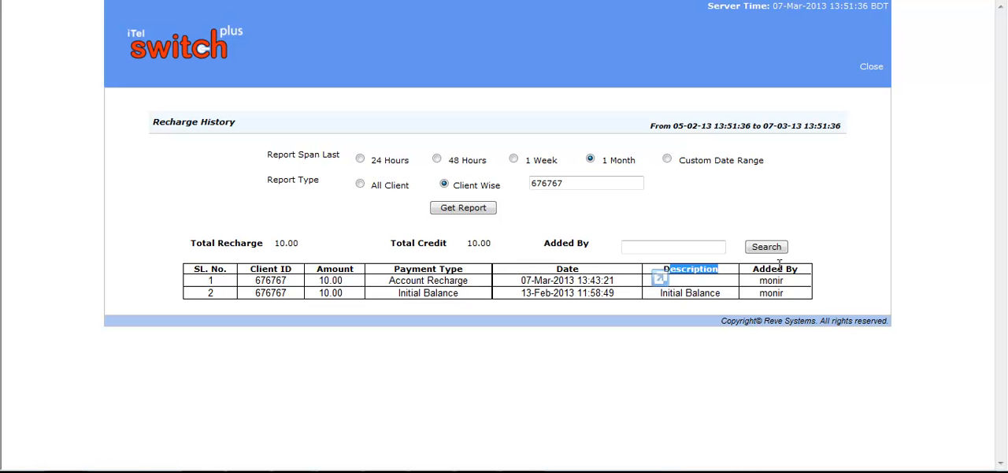
pyautogui.moveTo(753, 269); pyautogui.dragTo(778, 269)
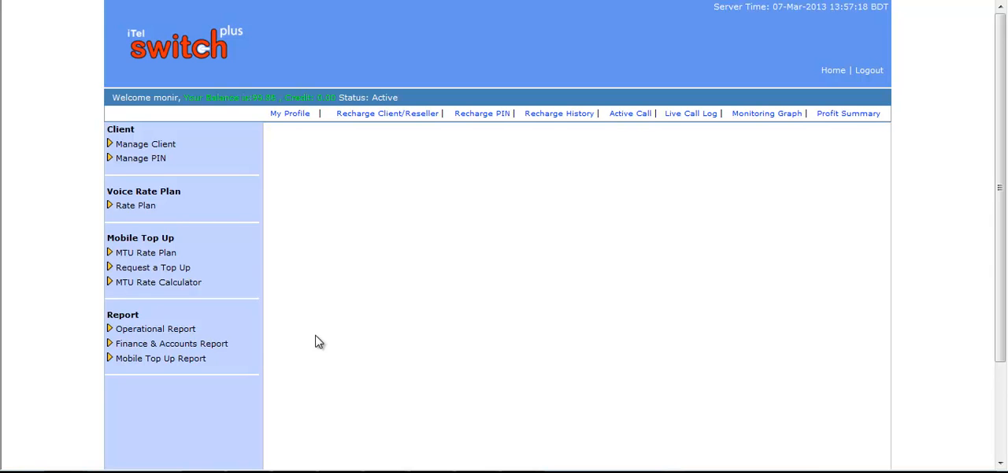
# Open the Mobile Top Up Report, review its client, country and operator filters, and get the summary report for 7-3-2013
pyautogui.click(208, 359)
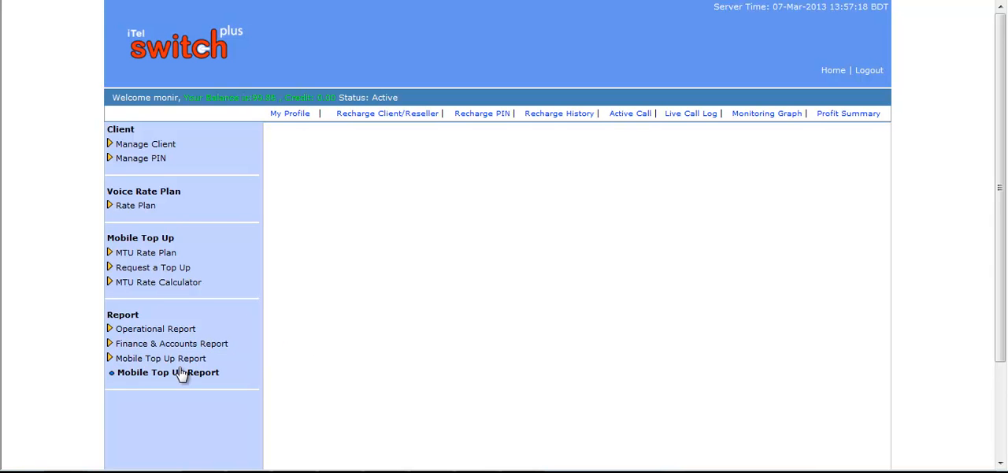
pyautogui.click(180, 373)
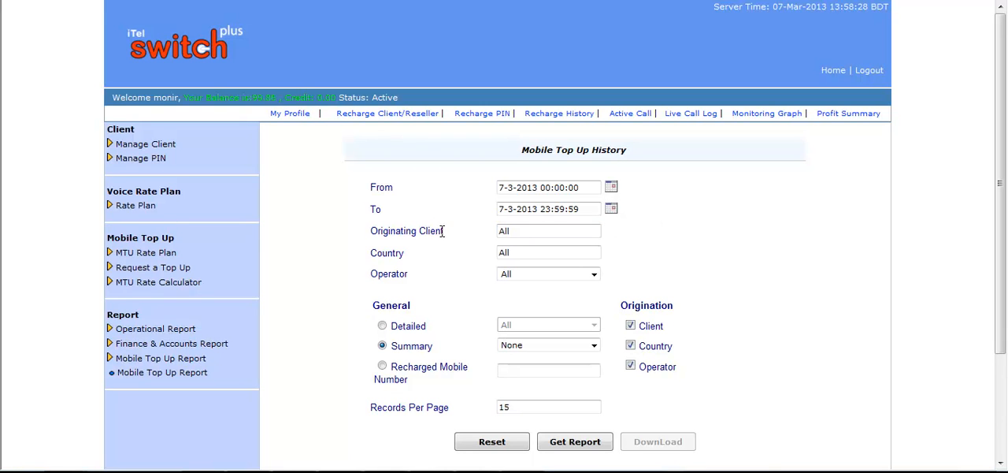
pyautogui.click(422, 252)
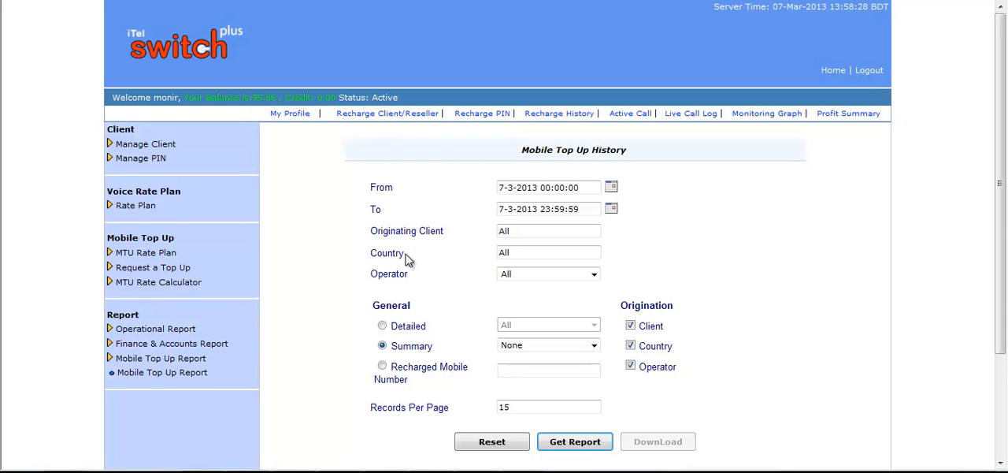
pyautogui.doubleClick(393, 273)
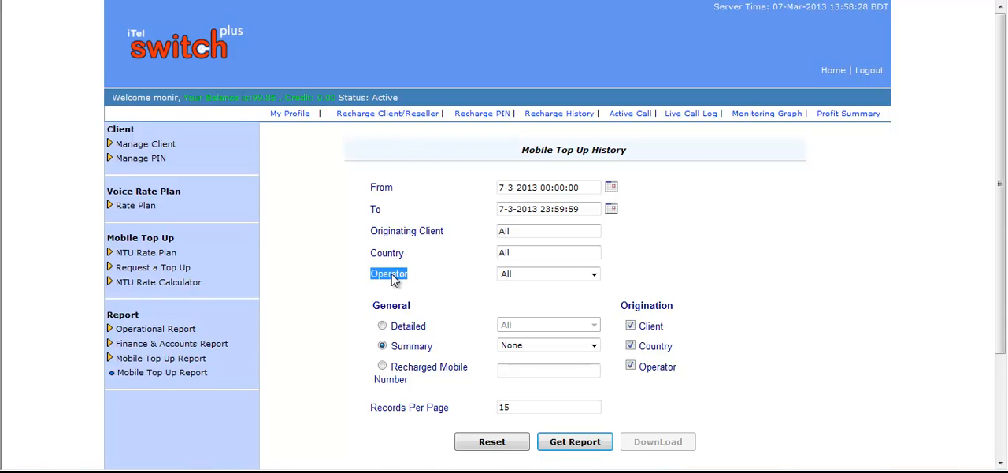
pyautogui.click(449, 307)
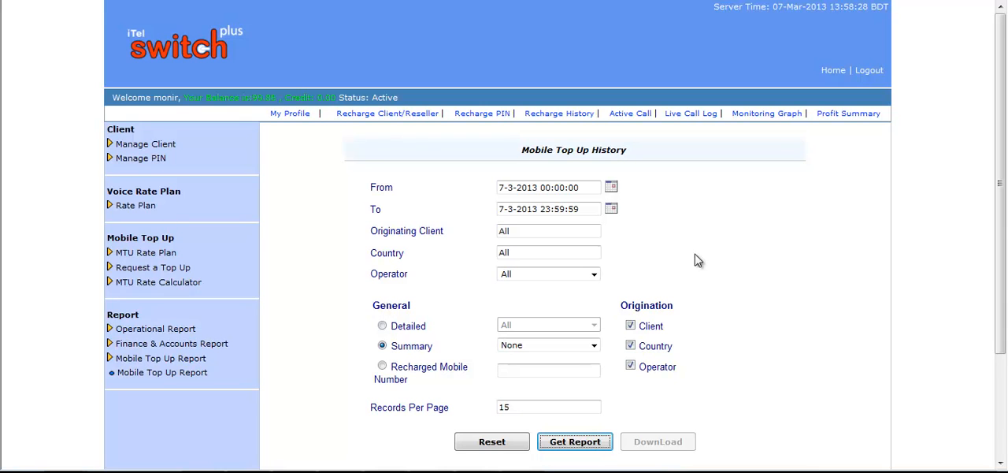
pyautogui.click(574, 442)
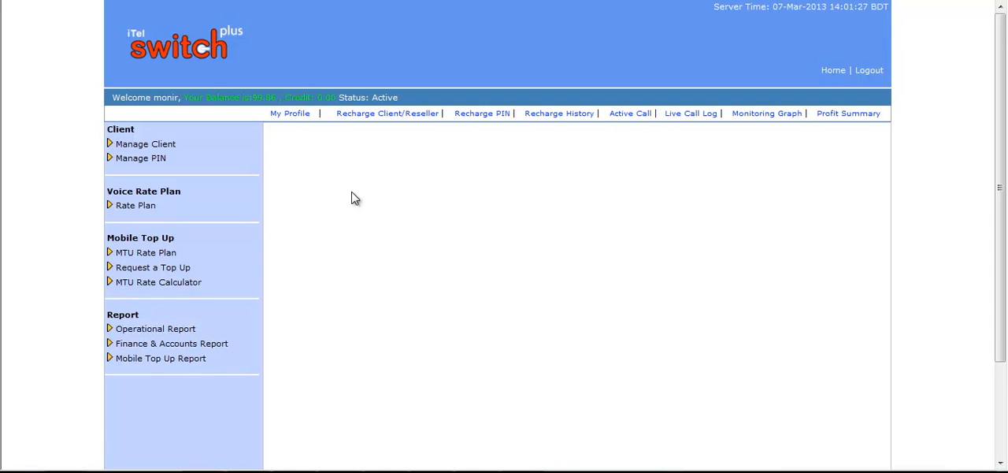
# Open the account's own profile and enter a new password in the Password and Confirm Password fields
pyautogui.click(289, 114)
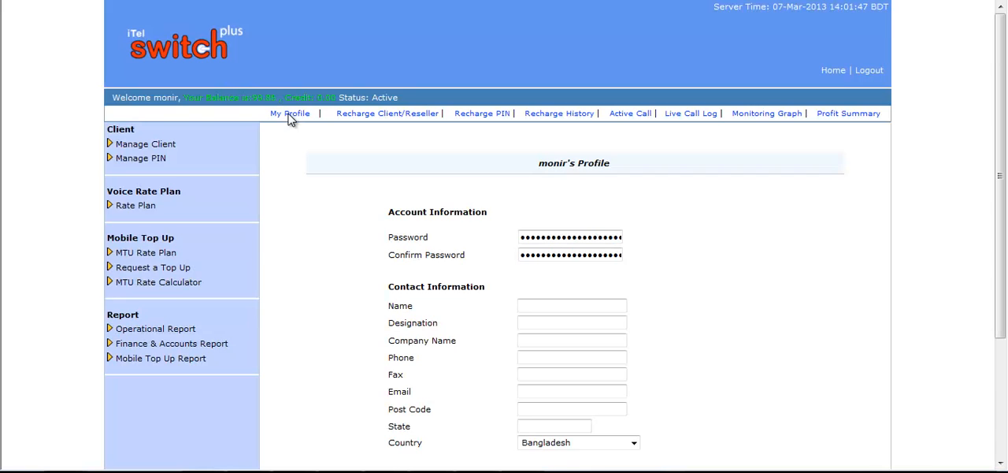
pyautogui.scroll(-2, 711, 268)
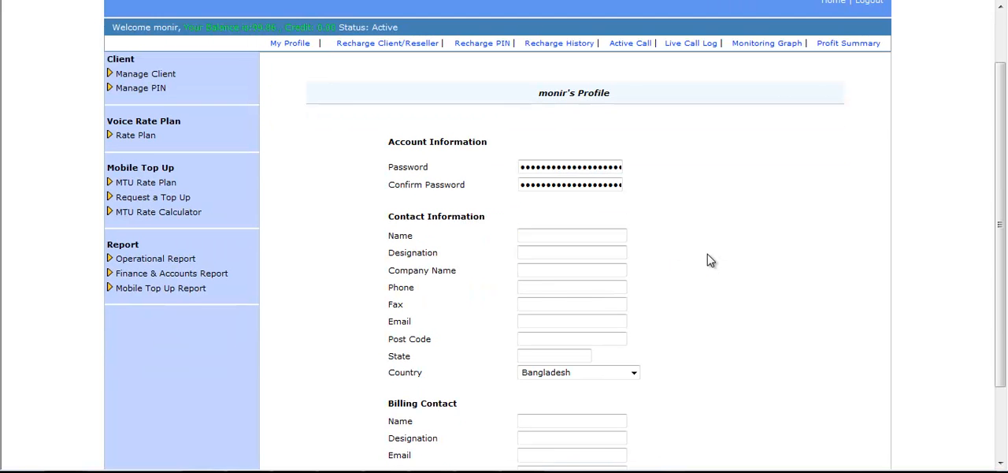
pyautogui.doubleClick(547, 167)
pyautogui.press('Tab')
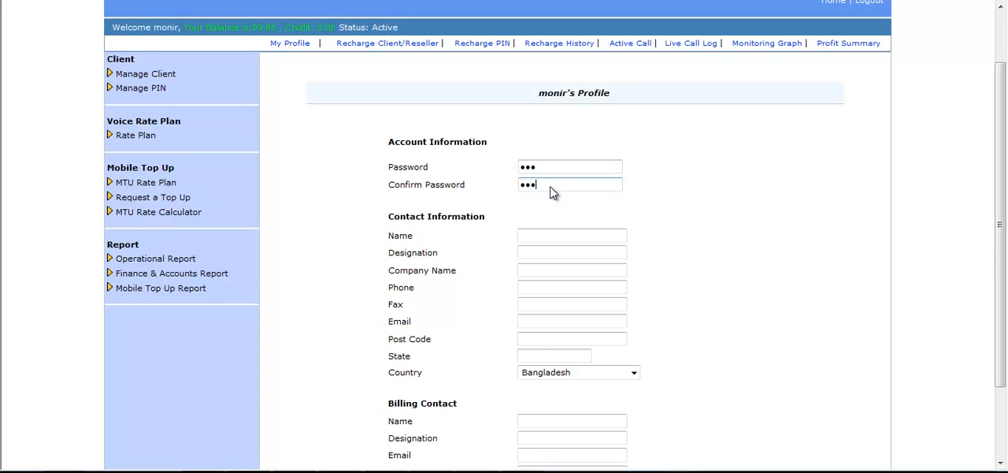
# Review the contact and billing fields, leave them blank, and update the profile
pyautogui.scroll(-2, 658, 225)
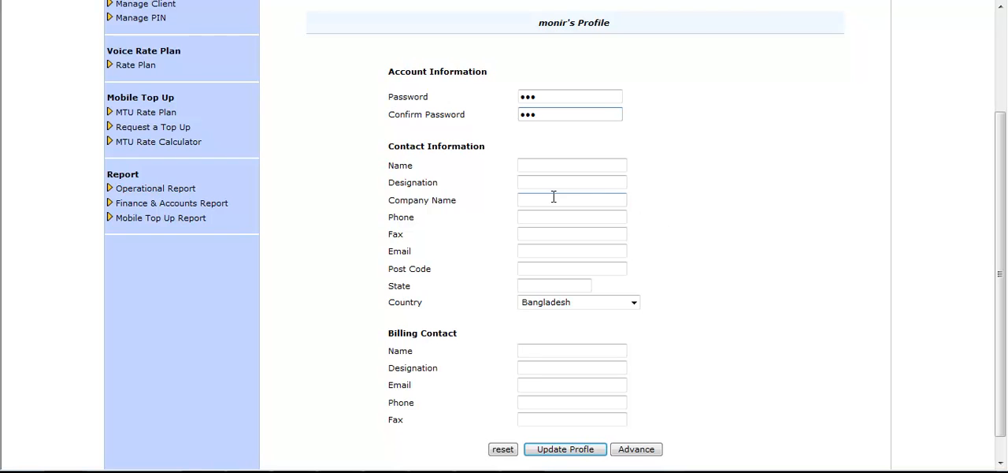
pyautogui.click(546, 167)
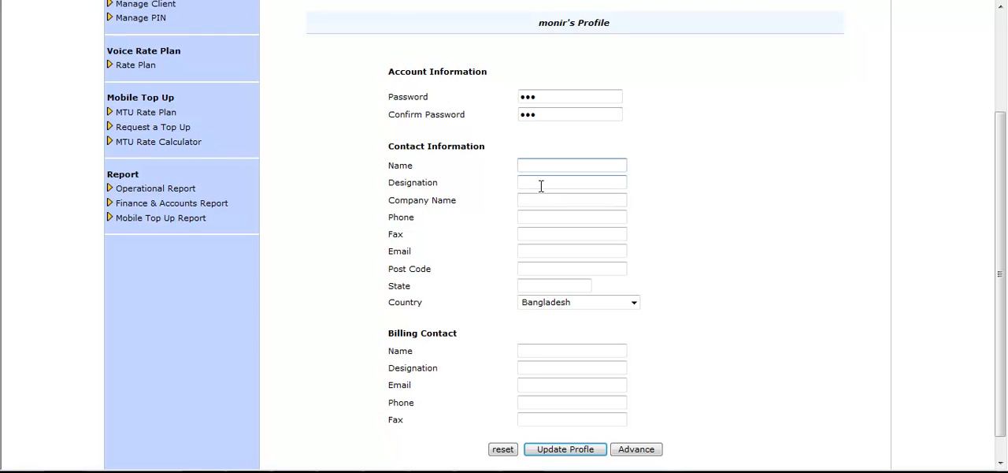
pyautogui.click(539, 199)
pyautogui.scroll(-1, 630, 230)
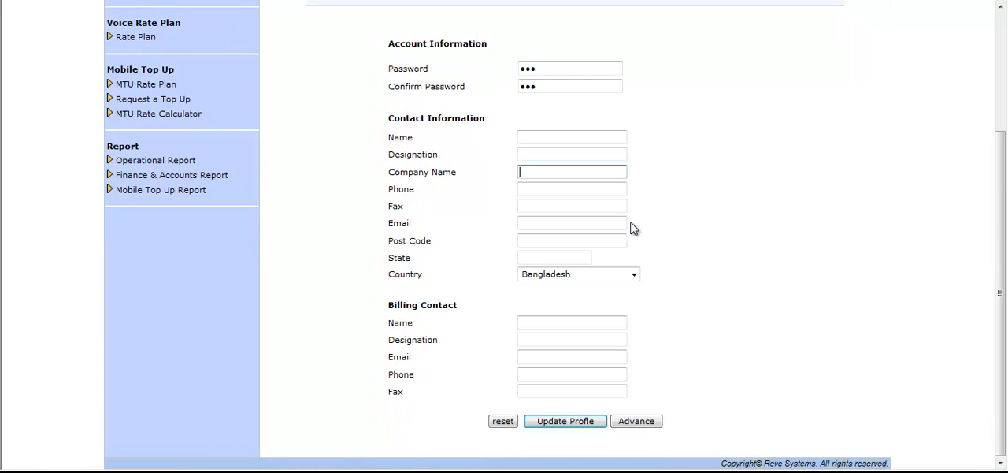
pyautogui.click(567, 420)
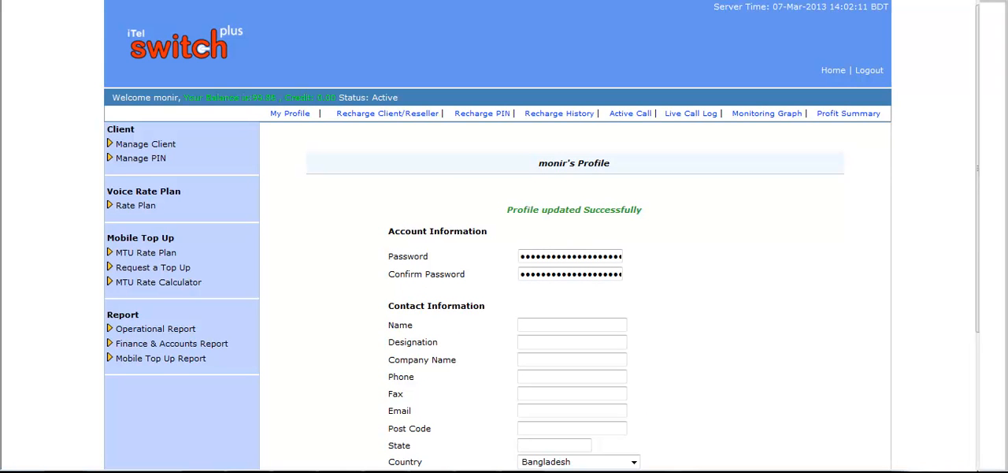